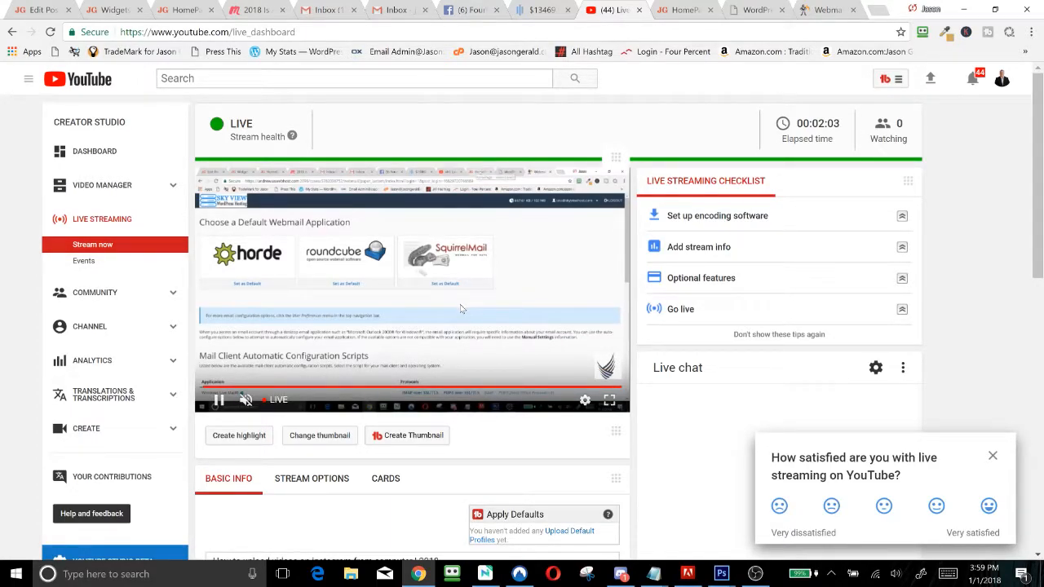
Open the "Welcome To Sky View Host" email in Roundcube webmail and follow its client area link
{"action": "left_click", "coordinate": [681, 10]}
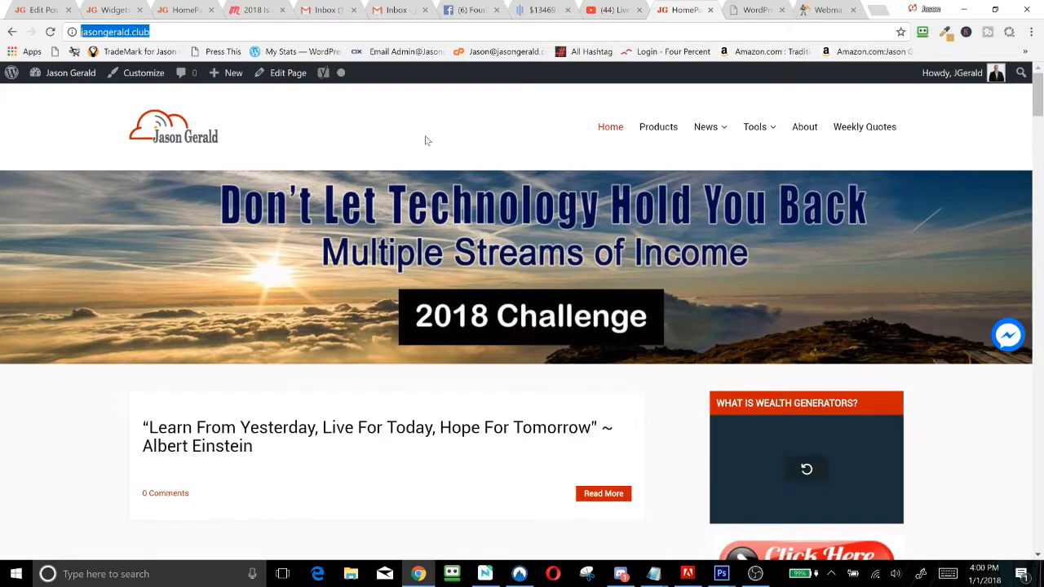
{"action": "left_click", "coordinate": [828, 9]}
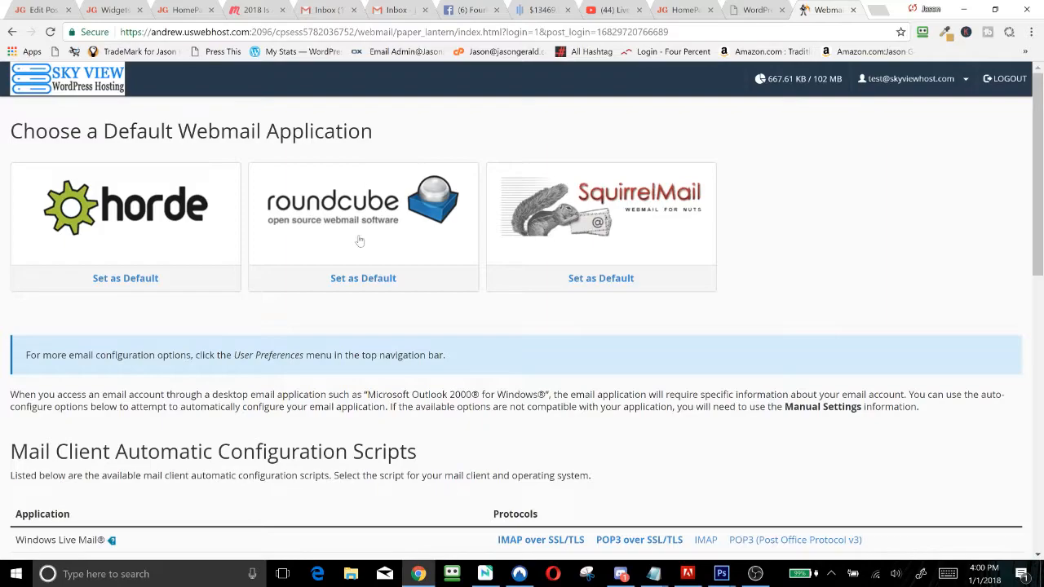
{"action": "left_click", "coordinate": [345, 214]}
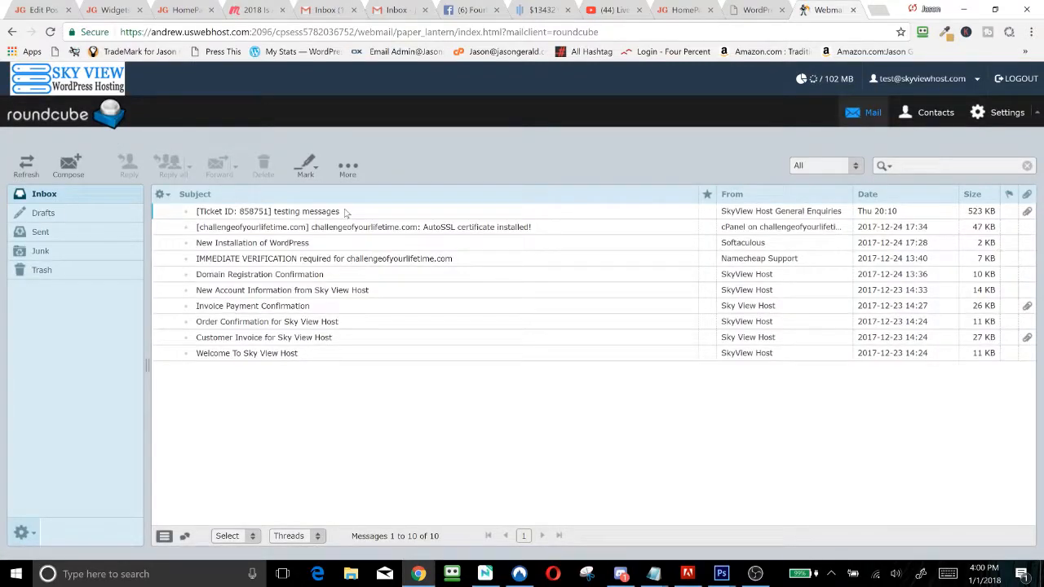
{"action": "double_click", "coordinate": [246, 354]}
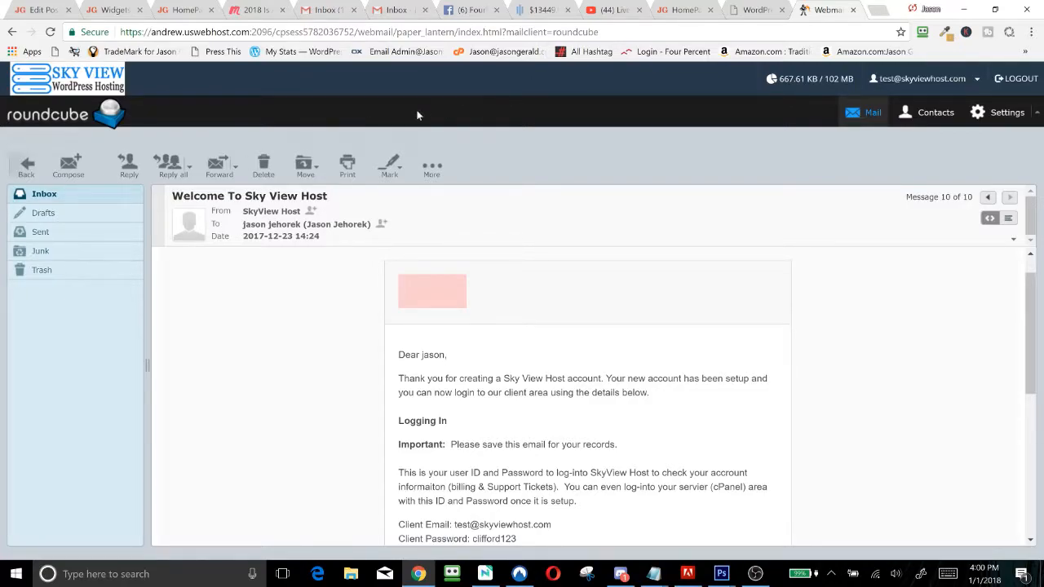
{"action": "scroll", "coordinate": [362, 294], "scroll_direction": "down", "scroll_amount": 2}
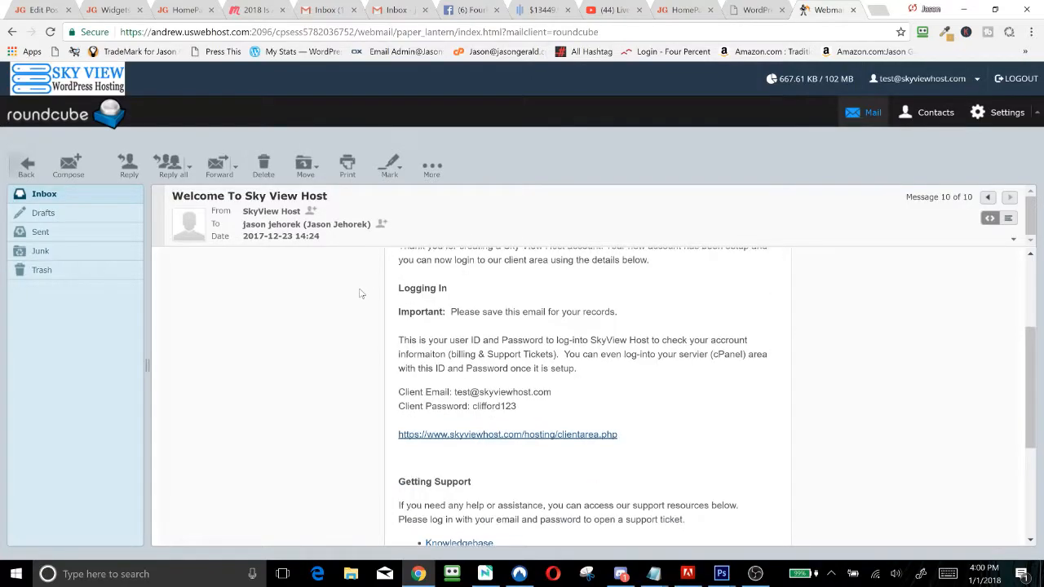
{"action": "left_click", "coordinate": [490, 432]}
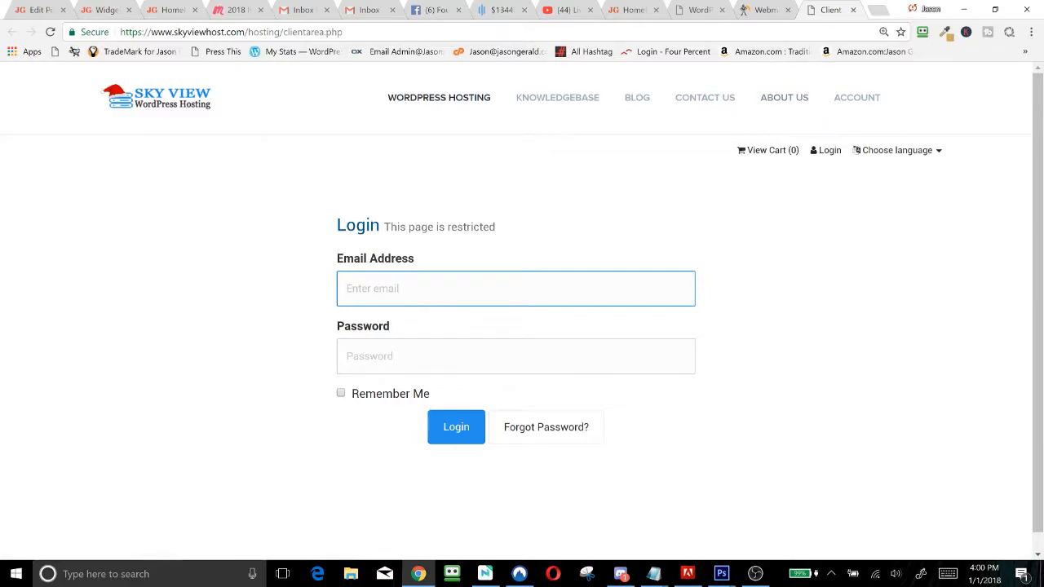
Log in to the Sky View client area with the account email and the client password copied from the welcome email
{"action": "type", "text": "t"}
{"action": "key", "text": "Down"}
{"action": "key", "text": "Return"}
{"action": "key", "text": "Tab"}
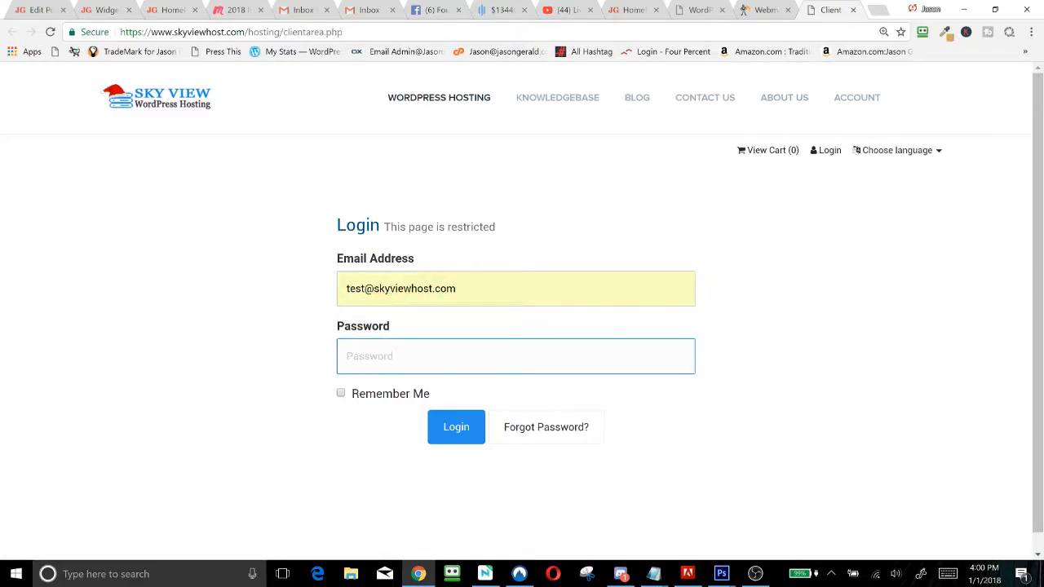
{"action": "left_click", "coordinate": [762, 10]}
{"action": "left_click_drag", "start_coordinate": [531, 405], "coordinate": [468, 403]}
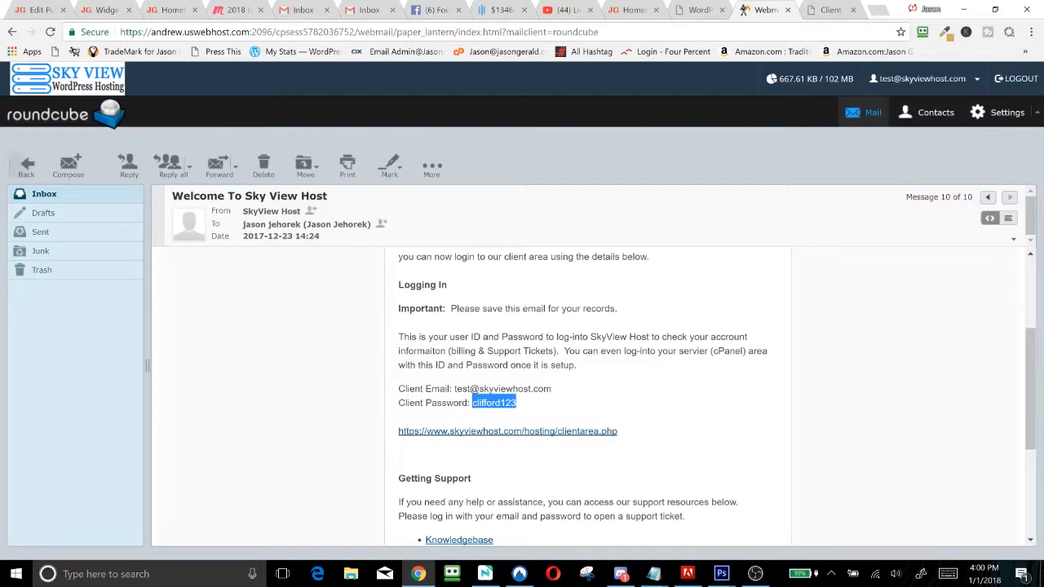
{"action": "left_click", "coordinate": [826, 10]}
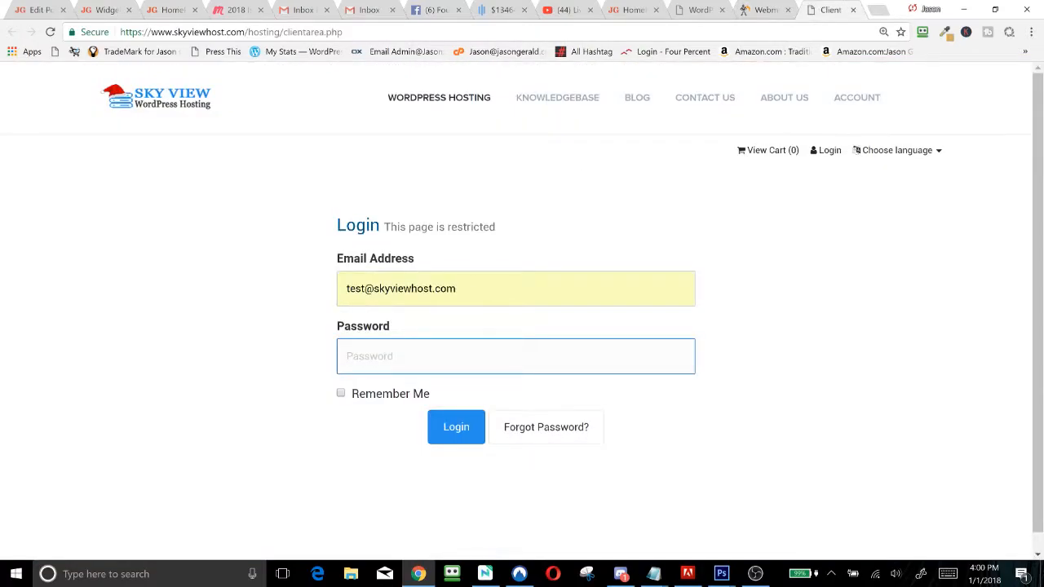
{"action": "key", "text": "ctrl+v"}
{"action": "left_click", "coordinate": [446, 430]}
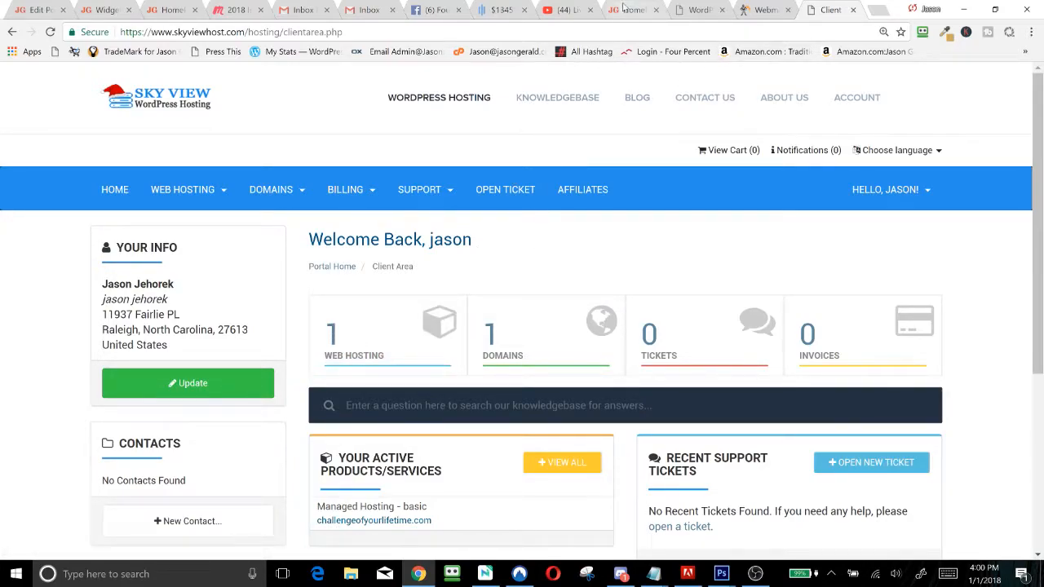
Switch to the YouTube live dashboard and dismiss the live streaming satisfaction survey
{"action": "left_click", "coordinate": [562, 10]}
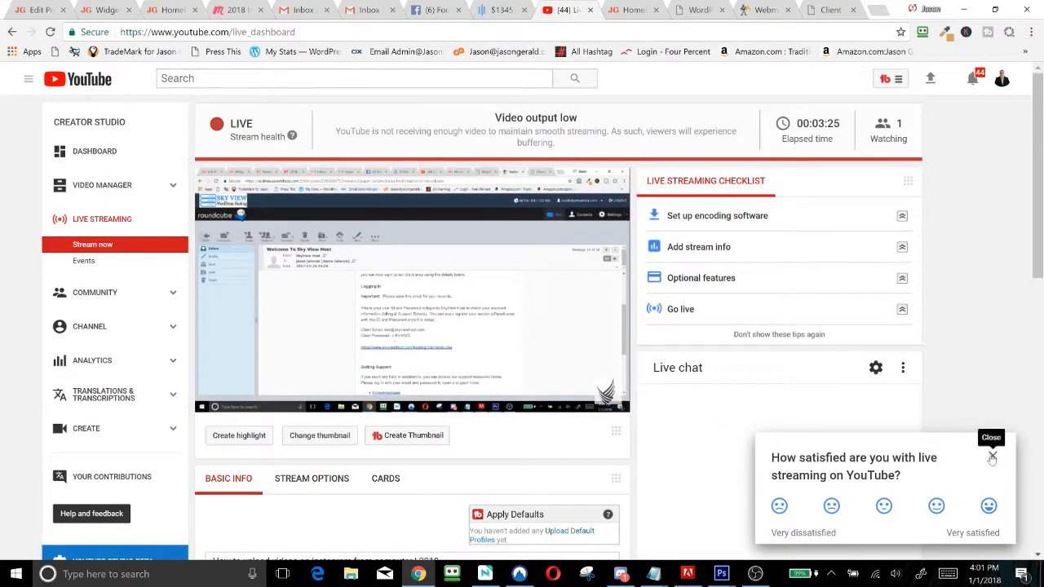
{"action": "left_click", "coordinate": [992, 458]}
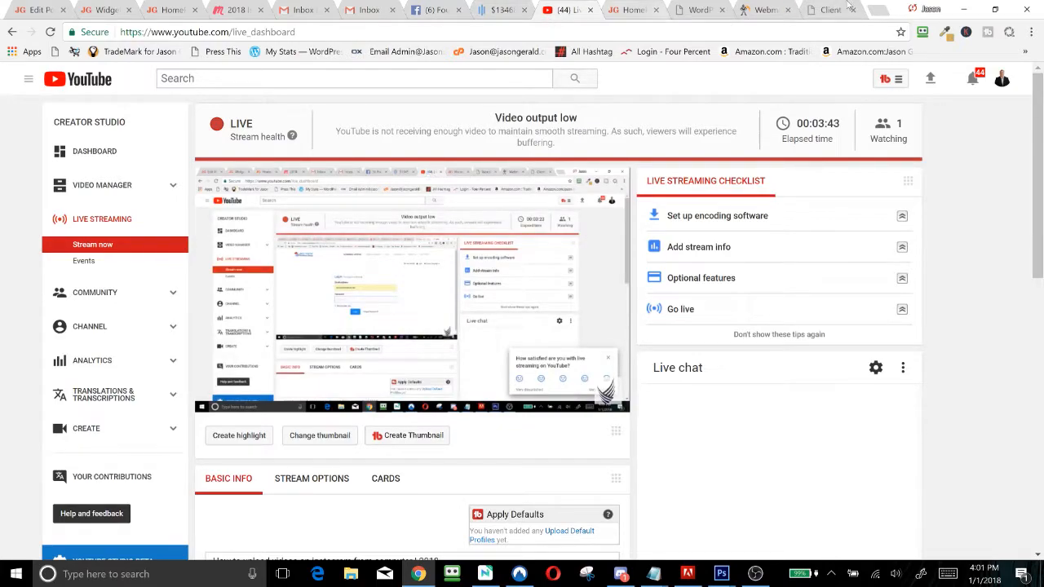
Open skyviewhost.com in a new browser tab and review the domain search and hosting benefits on its home page
{"action": "left_click", "coordinate": [876, 9]}
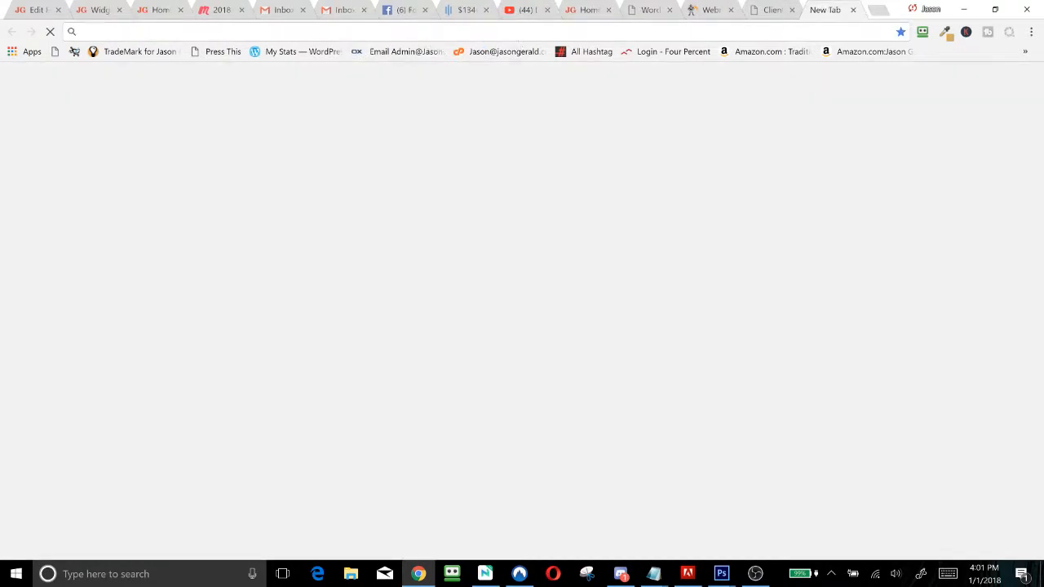
{"action": "type", "text": "skyviewhost.com"}
{"action": "key", "text": "Return"}
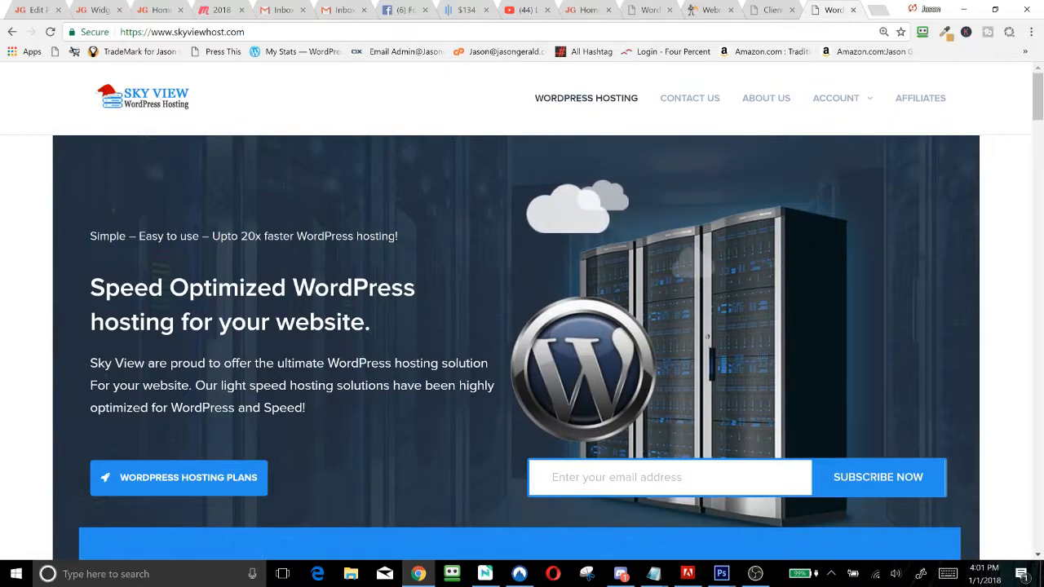
{"action": "scroll", "coordinate": [238, 245], "scroll_direction": "down", "scroll_amount": 1}
{"action": "scroll", "coordinate": [238, 246], "scroll_direction": "down", "scroll_amount": 9}
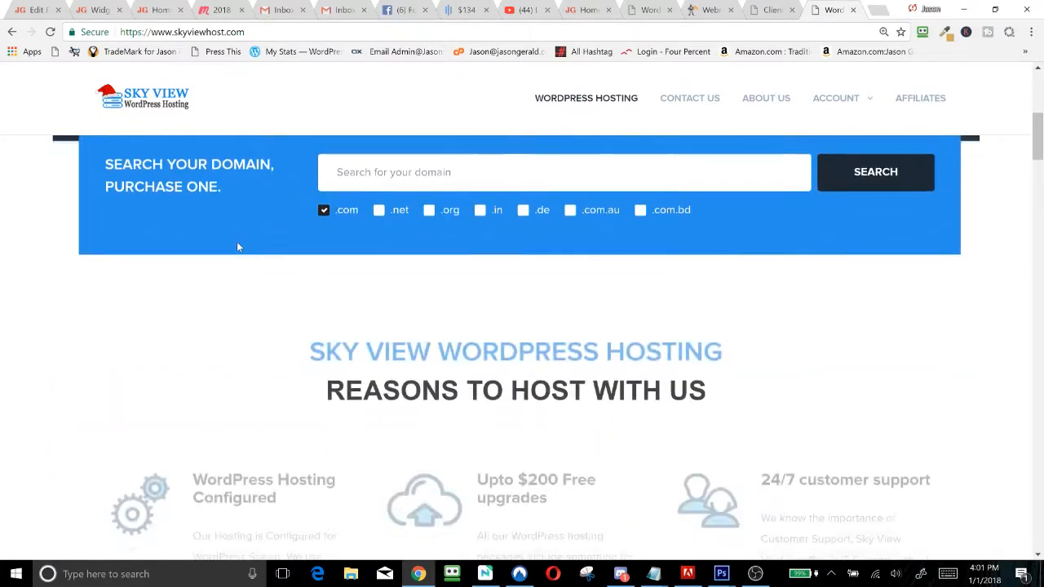
{"action": "scroll", "coordinate": [239, 246], "scroll_direction": "down", "scroll_amount": 3}
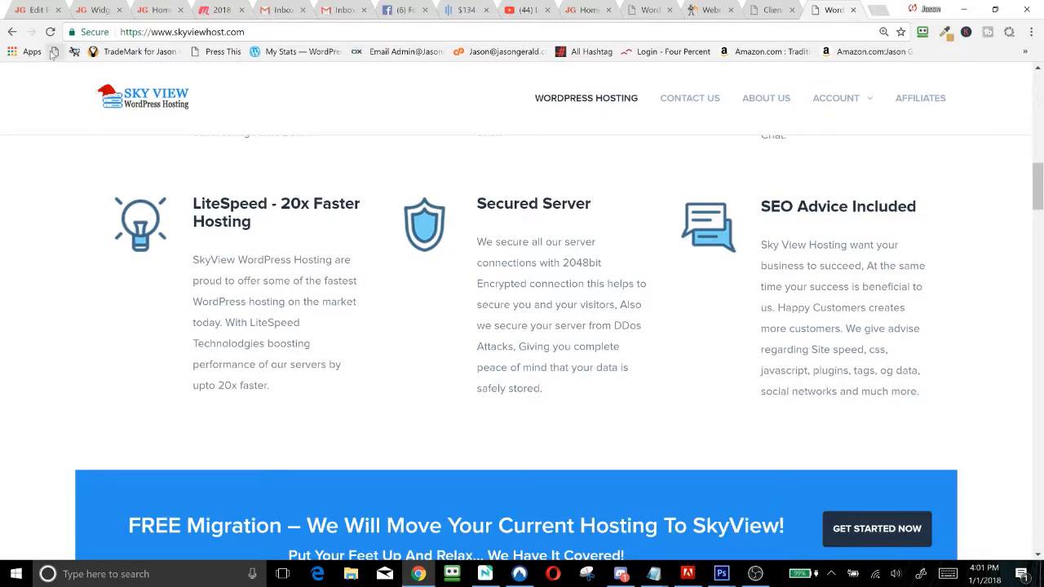
{"action": "scroll", "coordinate": [464, 163], "scroll_direction": "up", "scroll_amount": 2}
{"action": "scroll", "coordinate": [464, 163], "scroll_direction": "up", "scroll_amount": 10}
Examine the Sky View affiliate program page down to its commission examples and return to the site's home page
{"action": "left_click", "coordinate": [913, 99]}
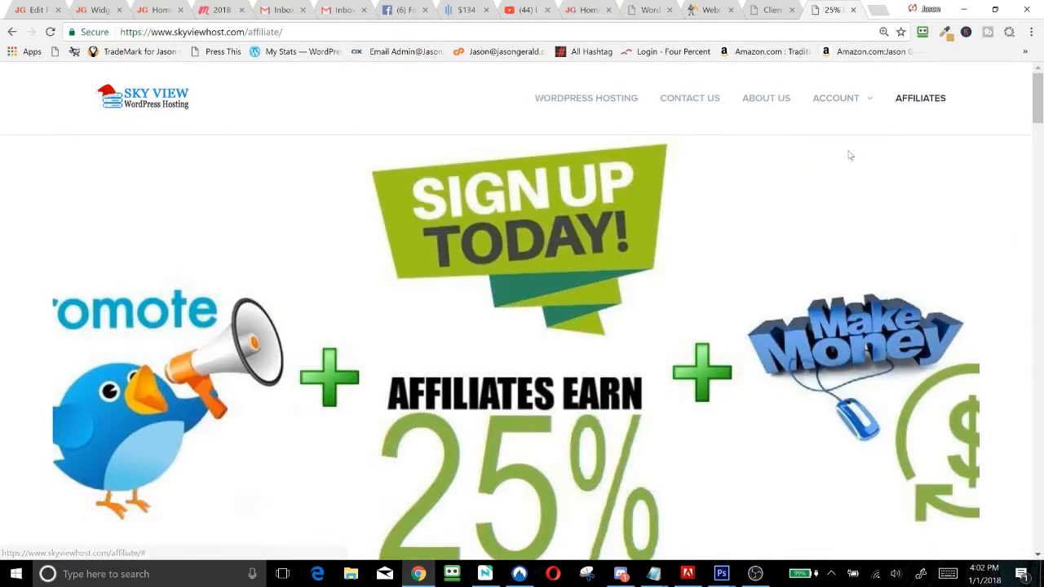
{"action": "scroll", "coordinate": [608, 194], "scroll_direction": "down", "scroll_amount": 3}
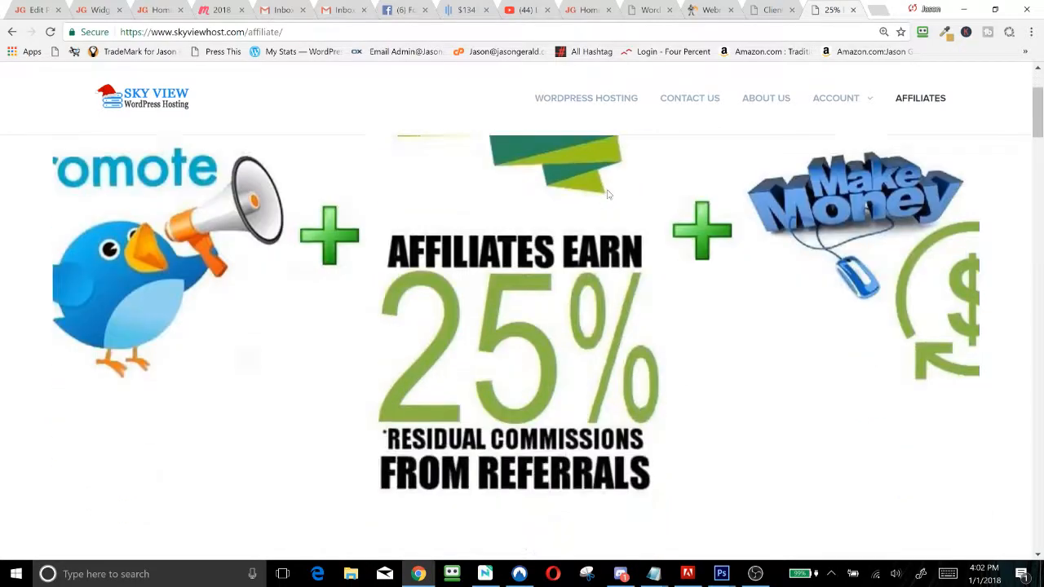
{"action": "scroll", "coordinate": [607, 194], "scroll_direction": "up", "scroll_amount": 1}
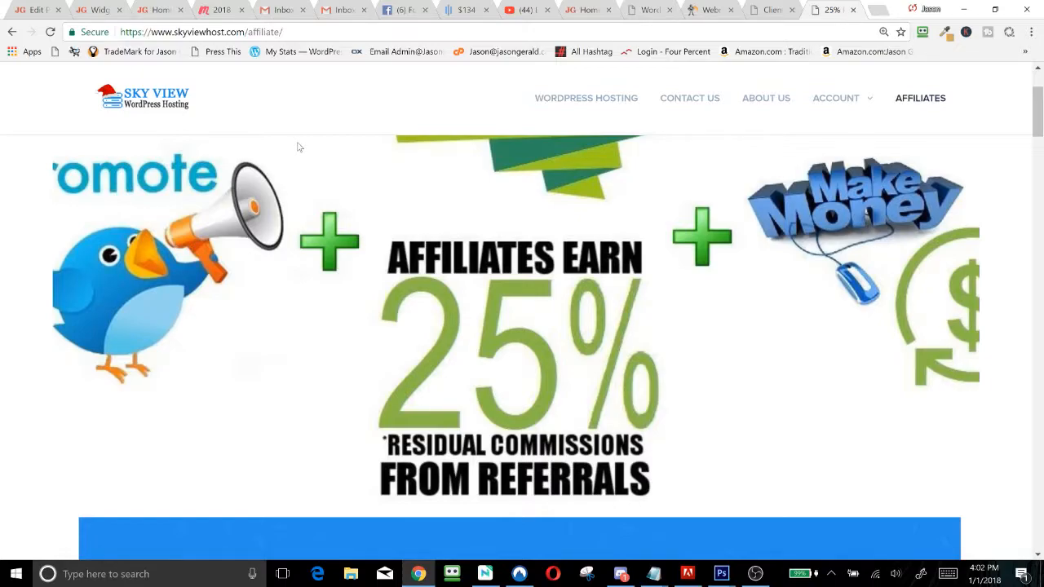
{"action": "scroll", "coordinate": [298, 146], "scroll_direction": "down", "scroll_amount": 15}
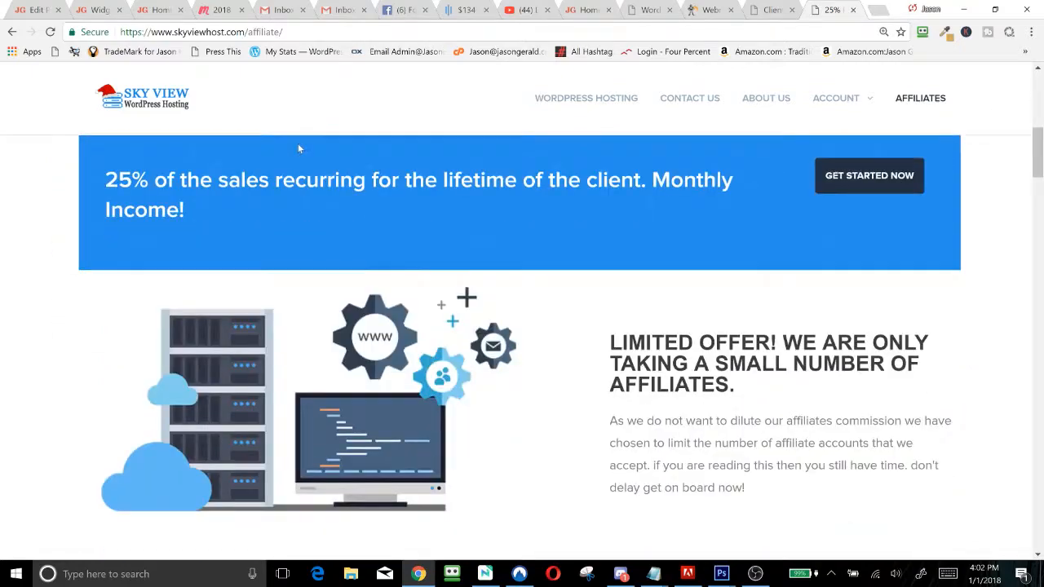
{"action": "scroll", "coordinate": [297, 150], "scroll_direction": "down", "scroll_amount": 3}
{"action": "scroll", "coordinate": [298, 150], "scroll_direction": "up", "scroll_amount": 2}
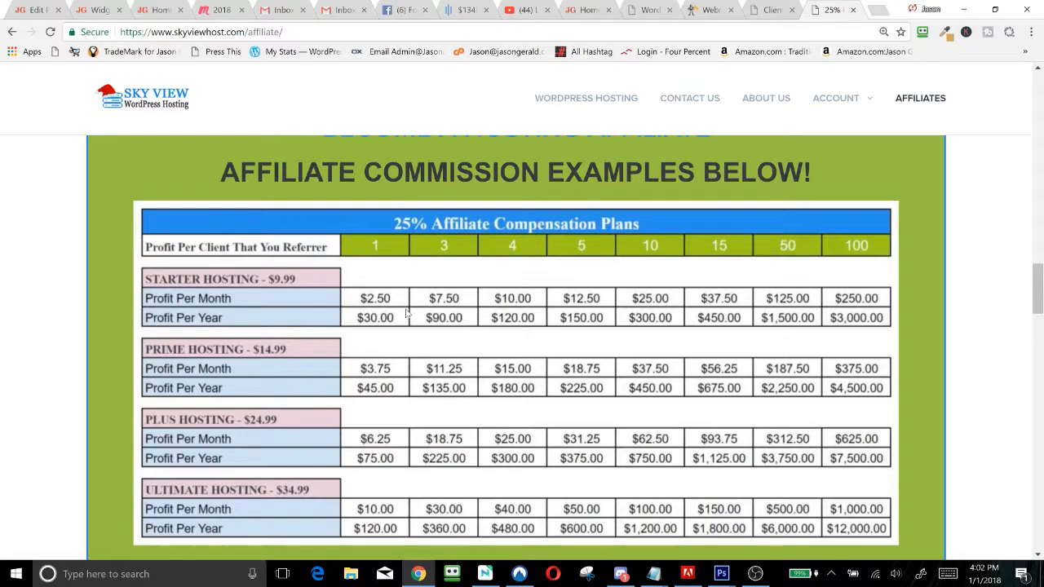
{"action": "left_click", "coordinate": [155, 105]}
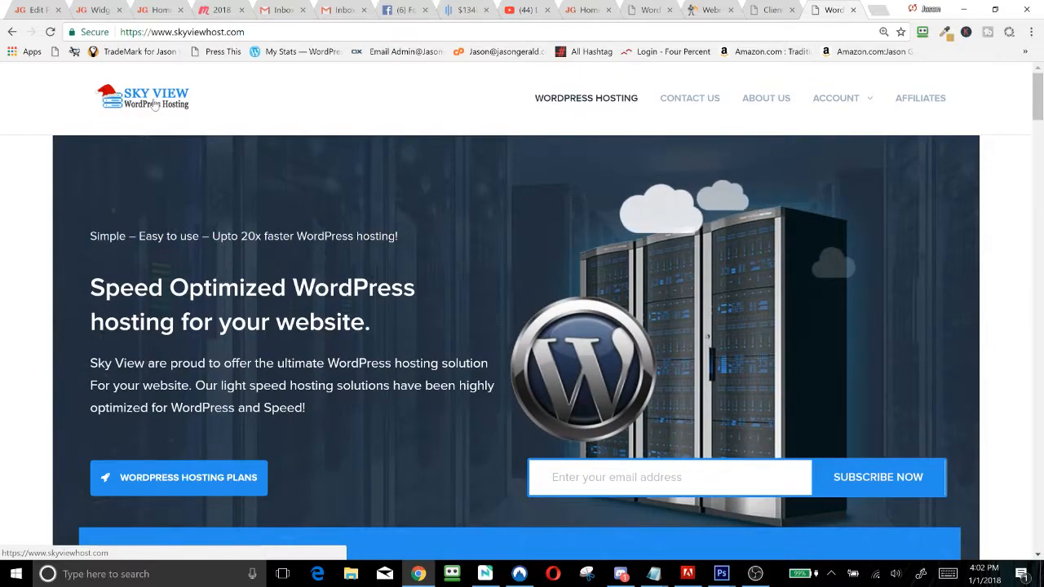
{"action": "scroll", "coordinate": [189, 129], "scroll_direction": "down", "scroll_amount": 5}
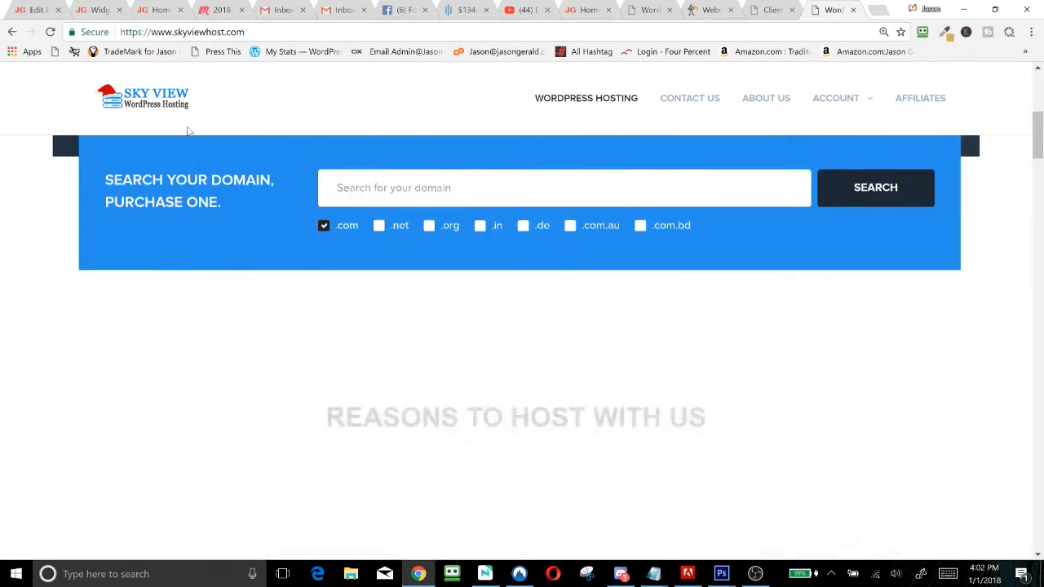
{"action": "scroll", "coordinate": [188, 130], "scroll_direction": "up", "scroll_amount": 5}
From the client area, open the management page for the challengeofyourlifetime.com hosting and log in to its cPanel
{"action": "left_click", "coordinate": [771, 10]}
{"action": "left_click", "coordinate": [424, 210]}
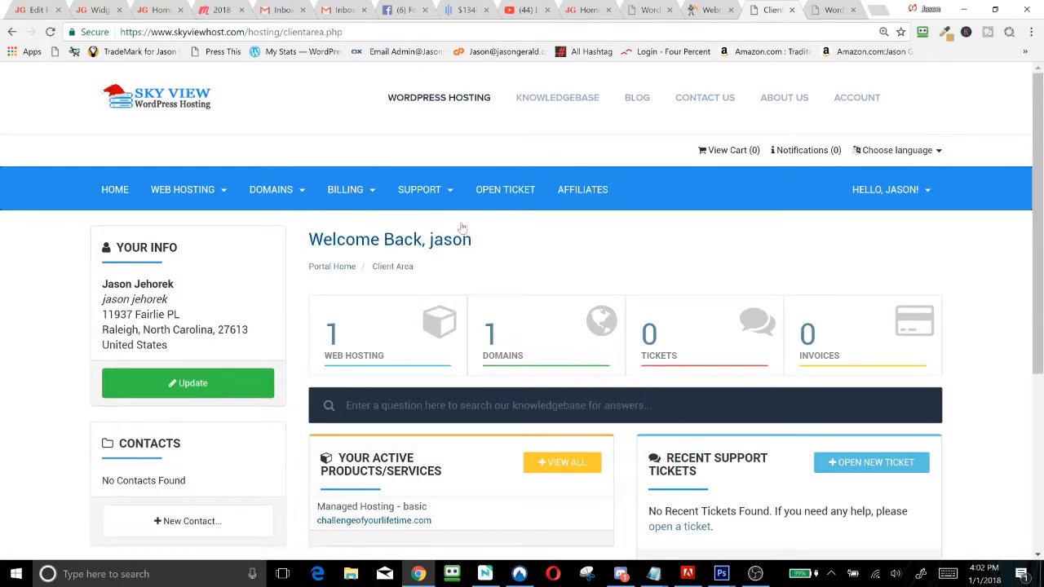
{"action": "scroll", "coordinate": [341, 276], "scroll_direction": "down", "scroll_amount": 1}
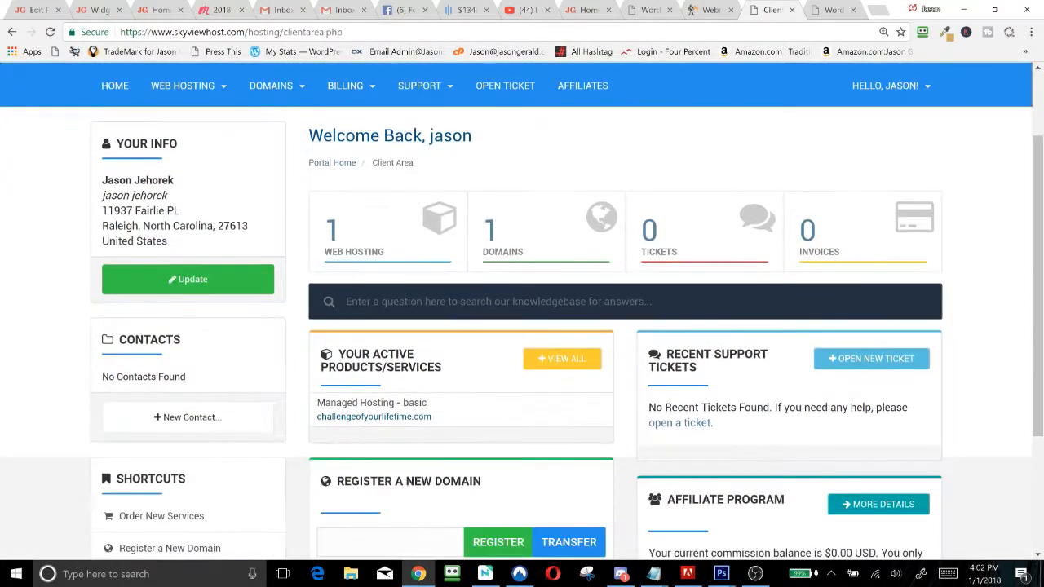
{"action": "left_click", "coordinate": [353, 222]}
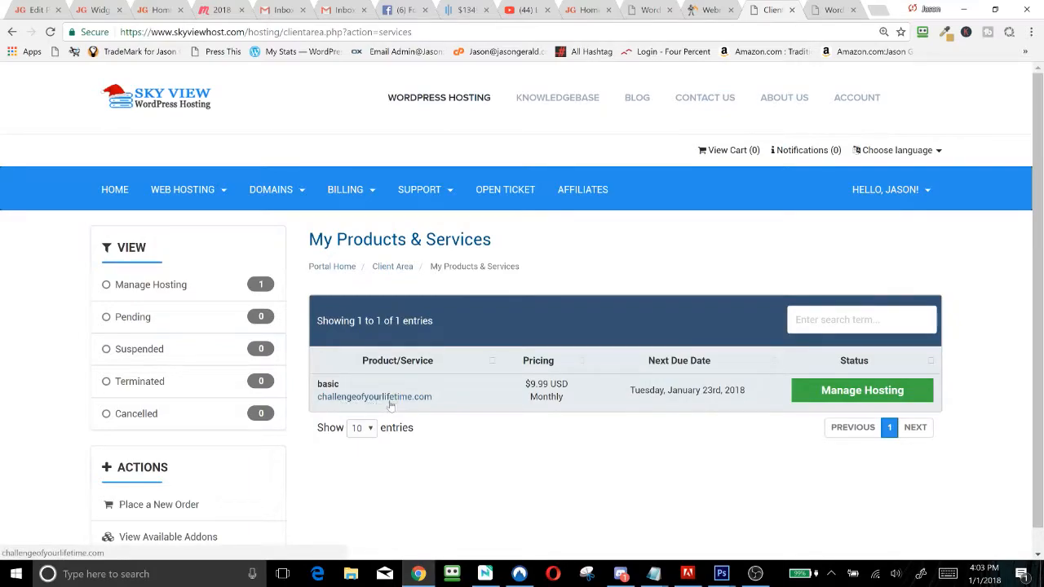
{"action": "left_click", "coordinate": [854, 392]}
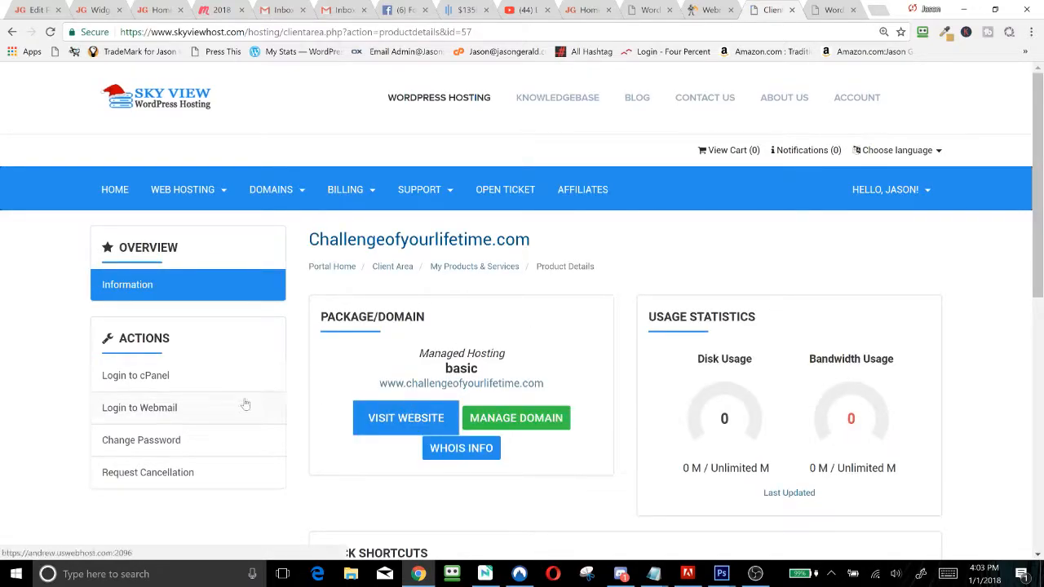
{"action": "left_click", "coordinate": [159, 376]}
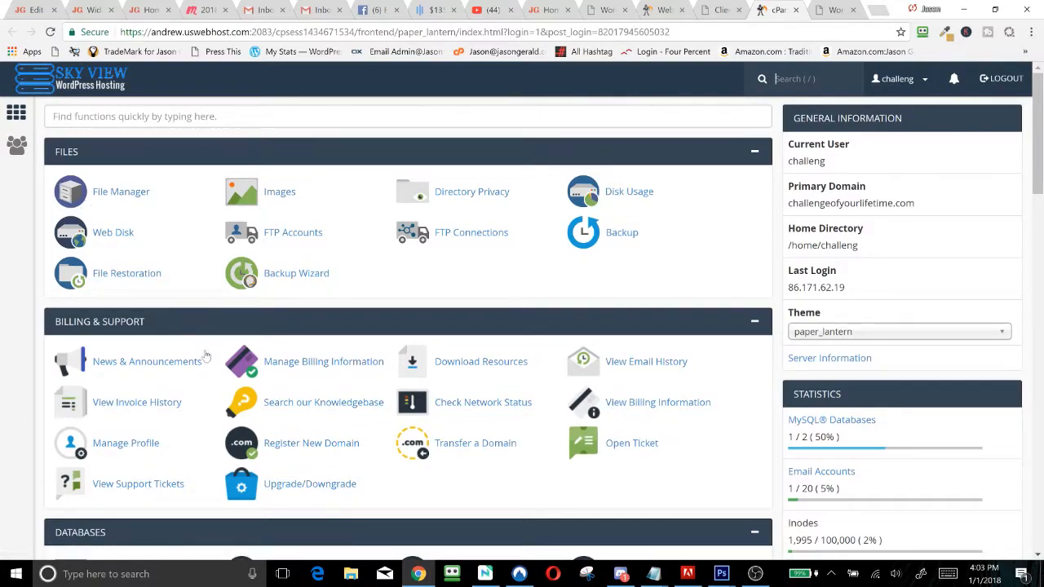
Open the WordPress script page from cPanel's Softaculous Apps Installer section
{"action": "scroll", "coordinate": [206, 402], "scroll_direction": "down", "scroll_amount": 5}
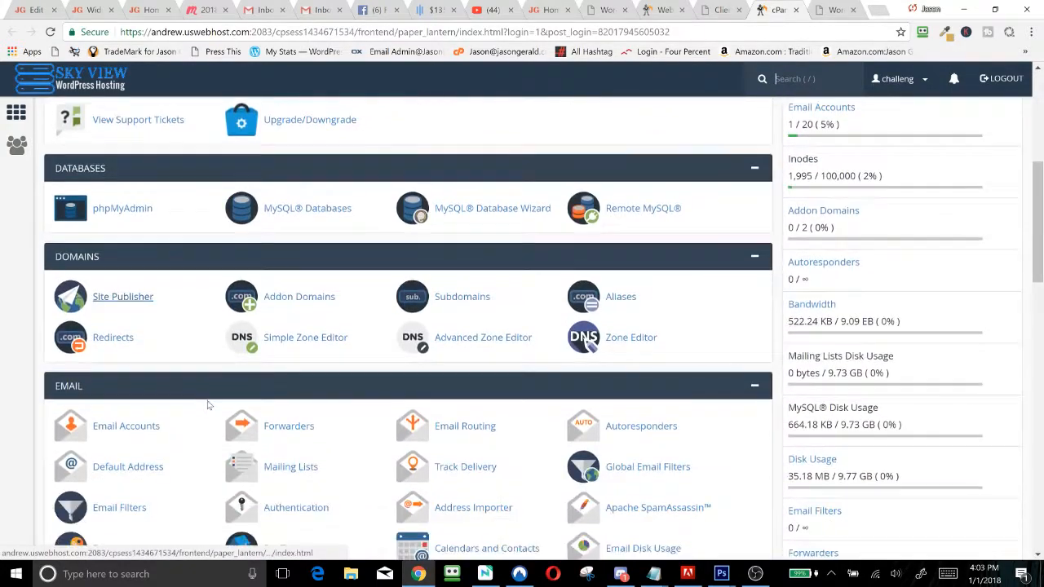
{"action": "scroll", "coordinate": [207, 405], "scroll_direction": "down", "scroll_amount": 15}
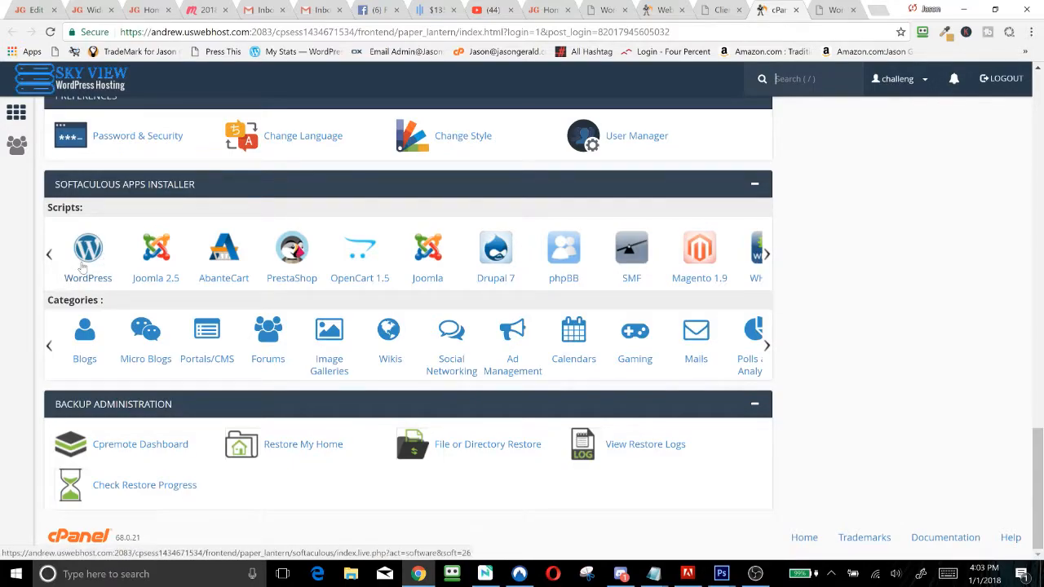
{"action": "left_click", "coordinate": [83, 265]}
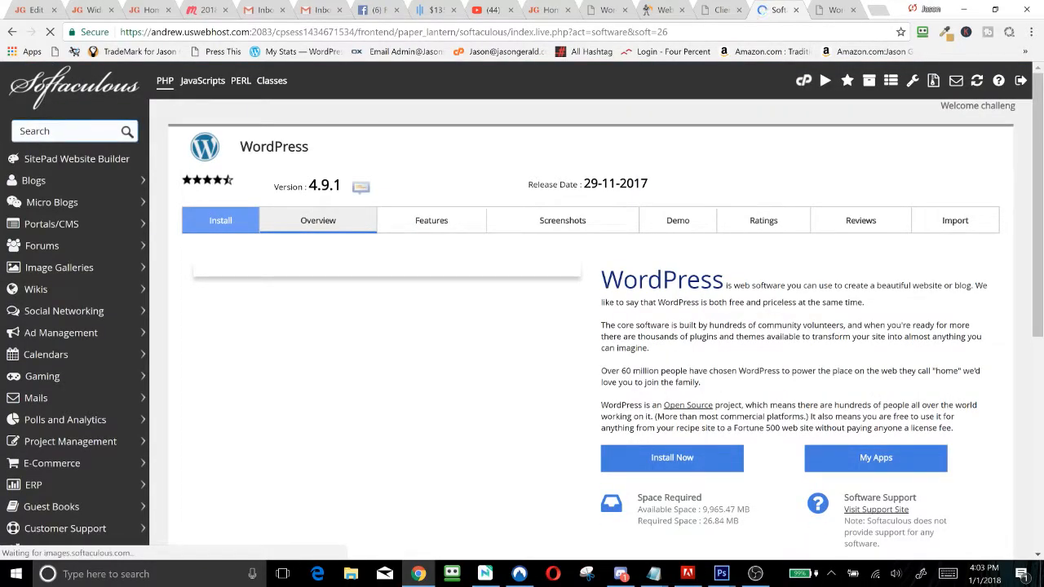
Search the Softaculous scripts for "wordpr", open the WordPress result and review its current installations
{"action": "left_click", "coordinate": [64, 131]}
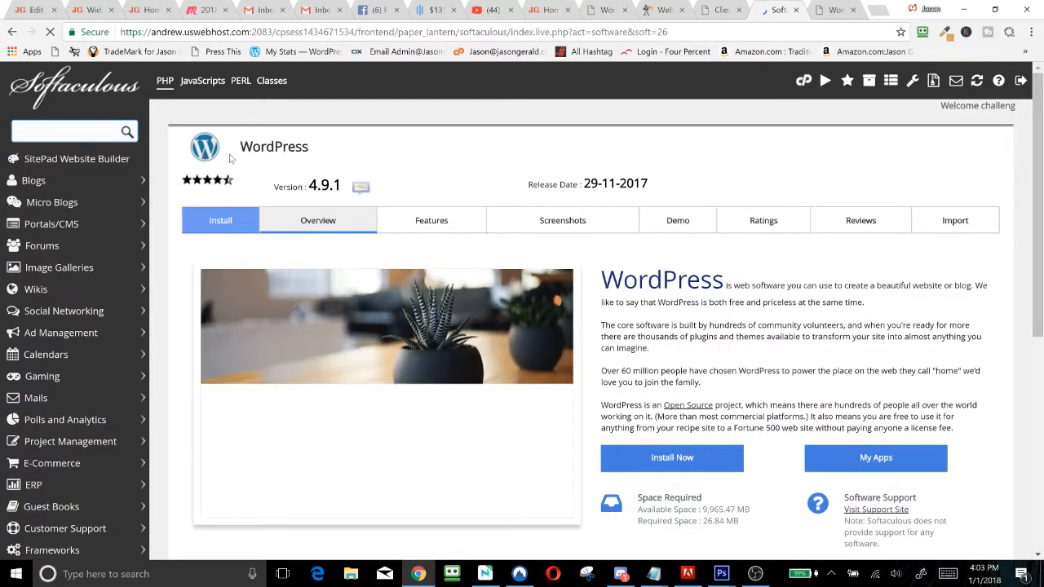
{"action": "type", "text": "wordprs"}
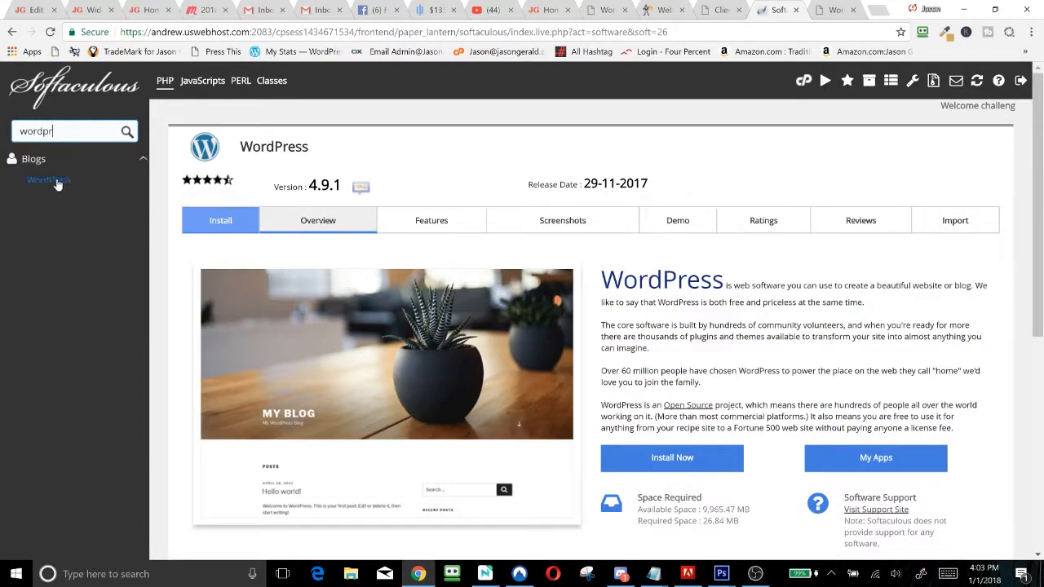
{"action": "left_click", "coordinate": [54, 181]}
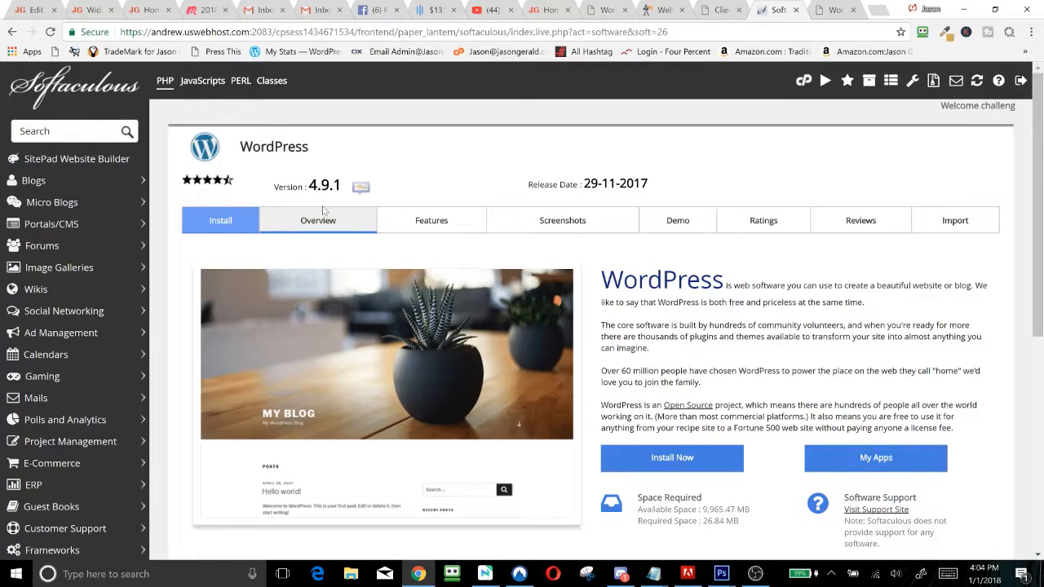
{"action": "scroll", "coordinate": [323, 212], "scroll_direction": "down", "scroll_amount": 4}
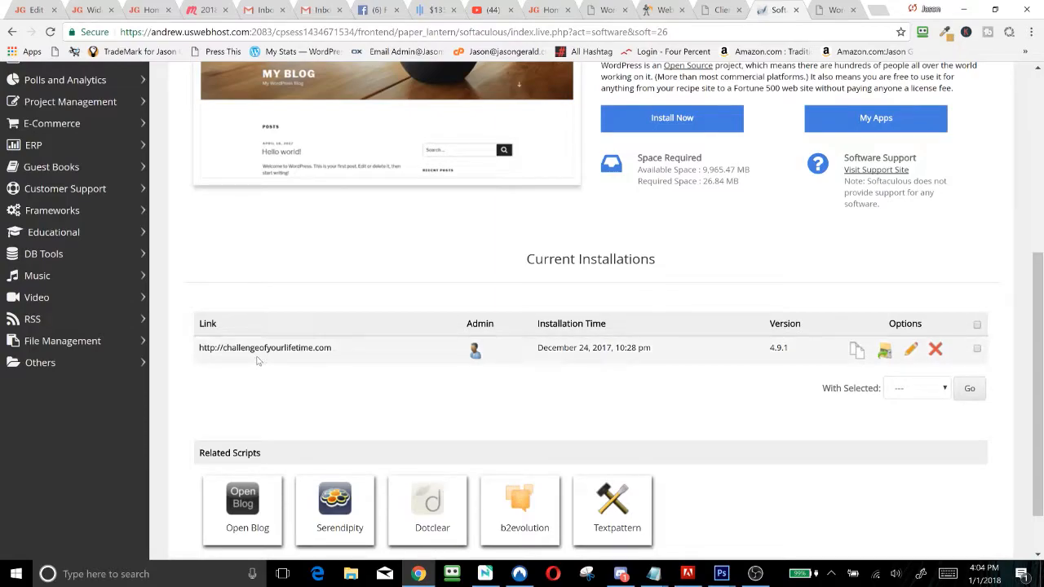
Remove the existing WordPress installation on challengeofyourlifetime.com, including its directory, database and database user, and confirm the removal
{"action": "left_click", "coordinate": [940, 349]}
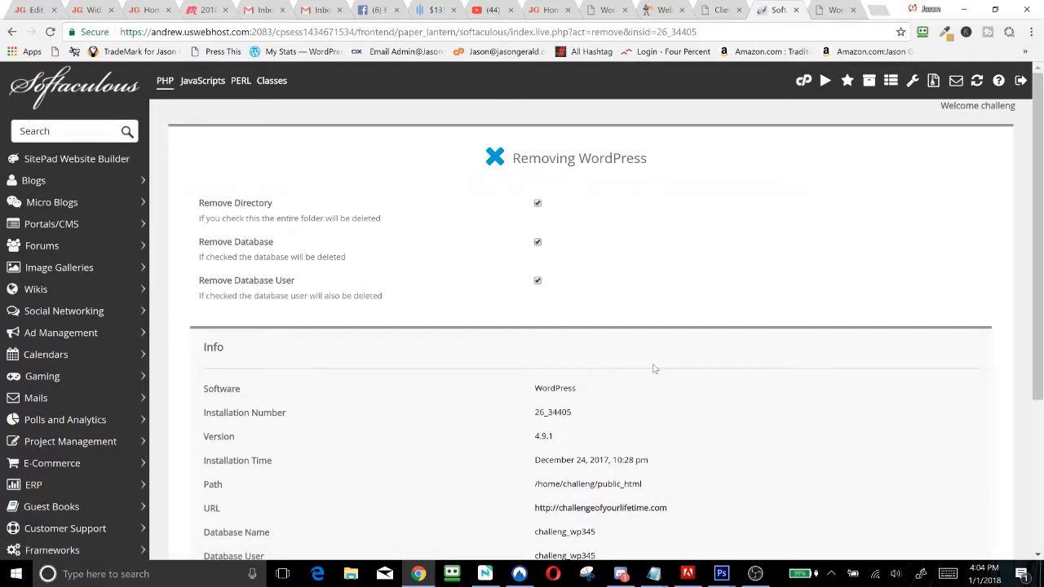
{"action": "scroll", "coordinate": [652, 367], "scroll_direction": "down", "scroll_amount": 3}
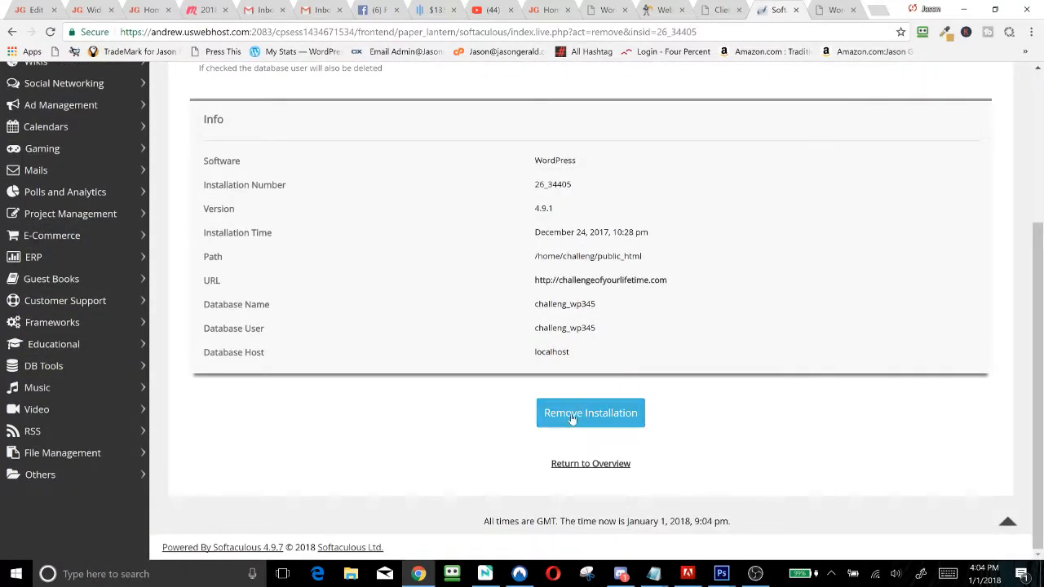
{"action": "left_click", "coordinate": [572, 414]}
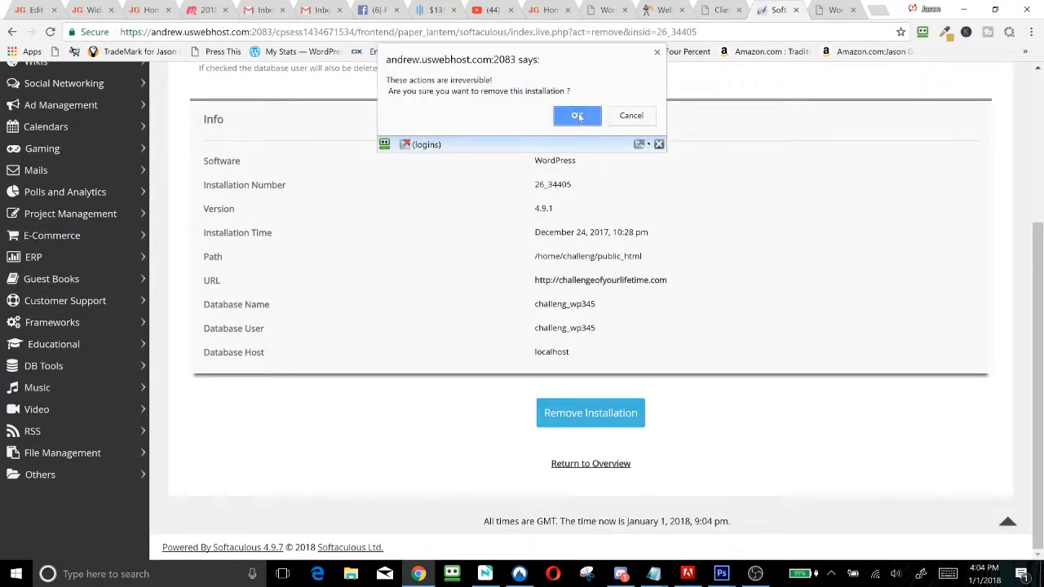
{"action": "left_click", "coordinate": [577, 116]}
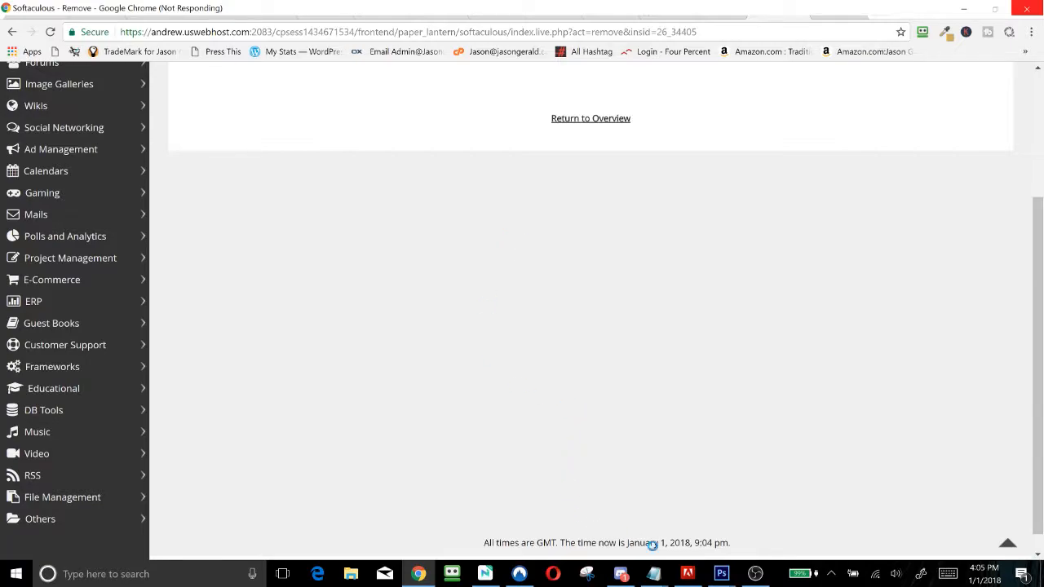
{"action": "left_click", "coordinate": [419, 575]}
{"action": "left_click", "coordinate": [420, 575]}
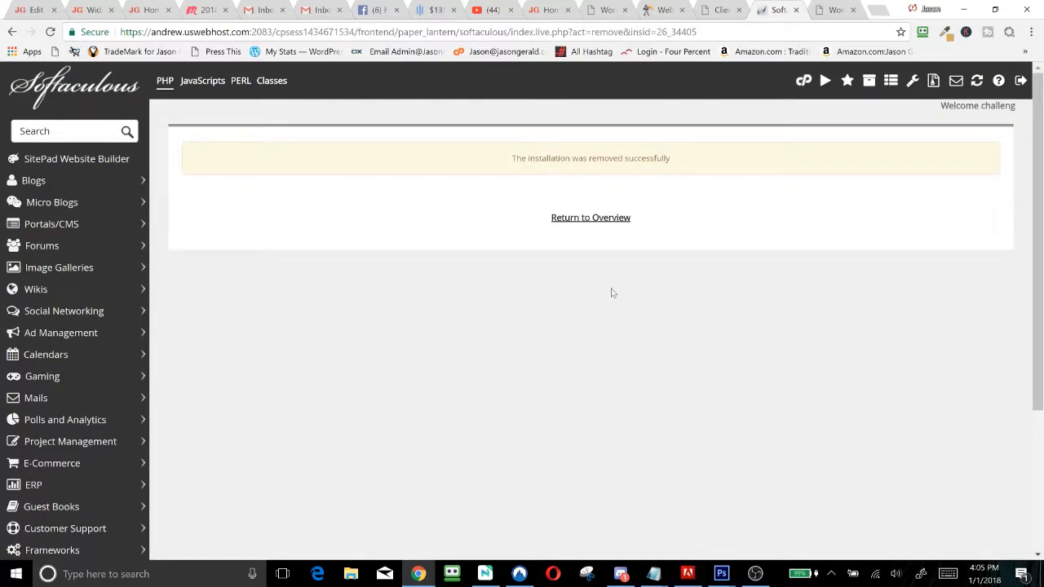
Search the Softaculous scripts for "word", open WordPress and bring up its installation form
{"action": "scroll", "coordinate": [672, 229], "scroll_direction": "down", "scroll_amount": 2}
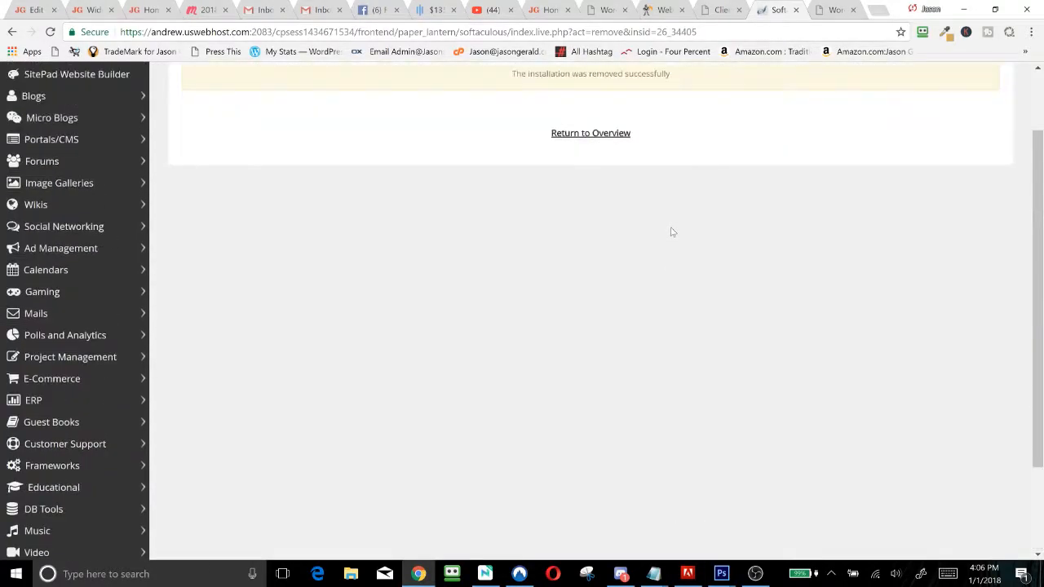
{"action": "scroll", "coordinate": [672, 229], "scroll_direction": "up", "scroll_amount": 2}
{"action": "left_click", "coordinate": [21, 132]}
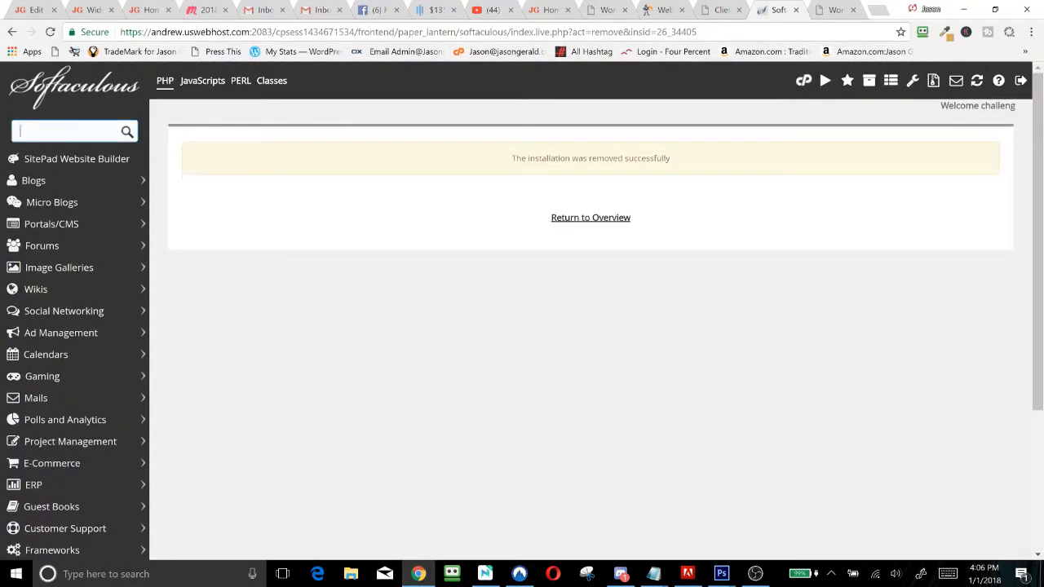
{"action": "type", "text": "word"}
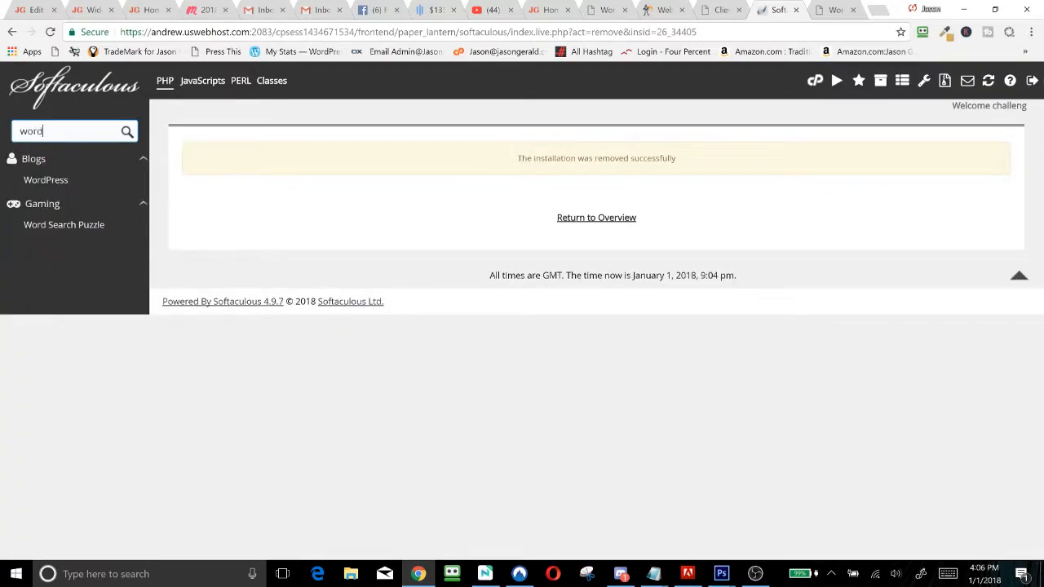
{"action": "left_click", "coordinate": [51, 177]}
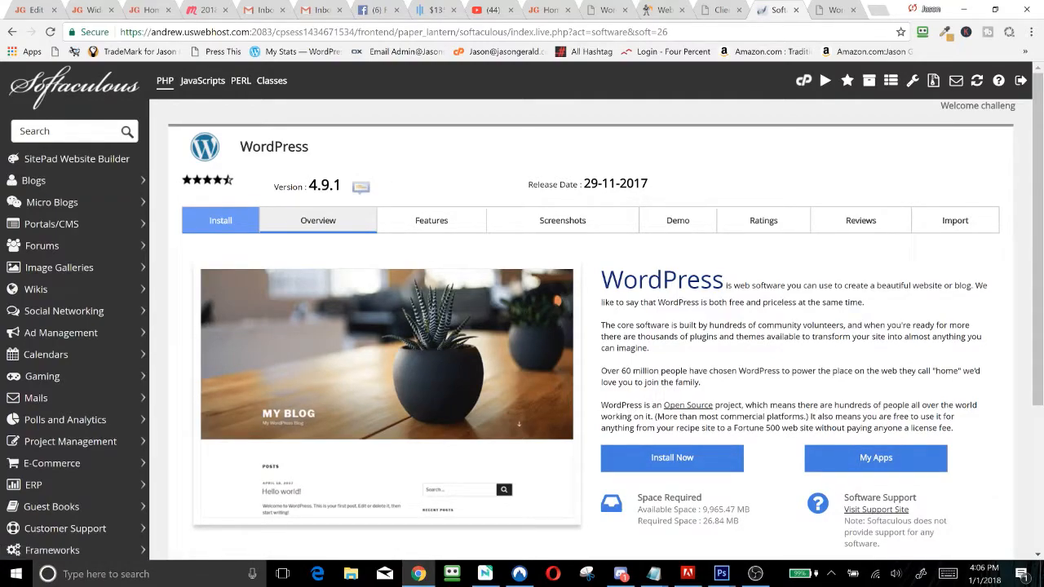
{"action": "scroll", "coordinate": [412, 214], "scroll_direction": "down", "scroll_amount": 5}
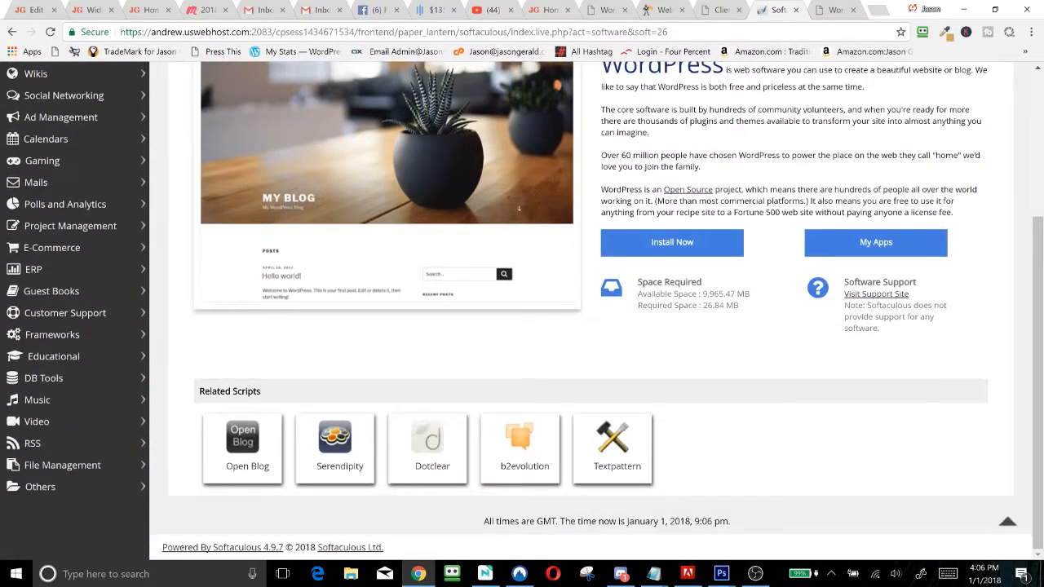
{"action": "left_click", "coordinate": [670, 245]}
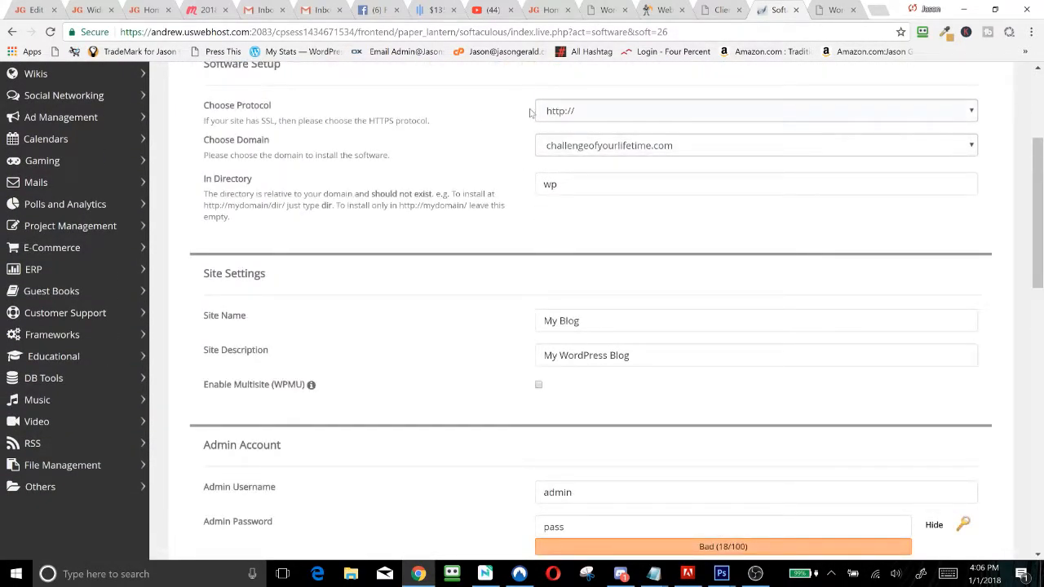
{"action": "scroll", "coordinate": [449, 116], "scroll_direction": "up", "scroll_amount": 3}
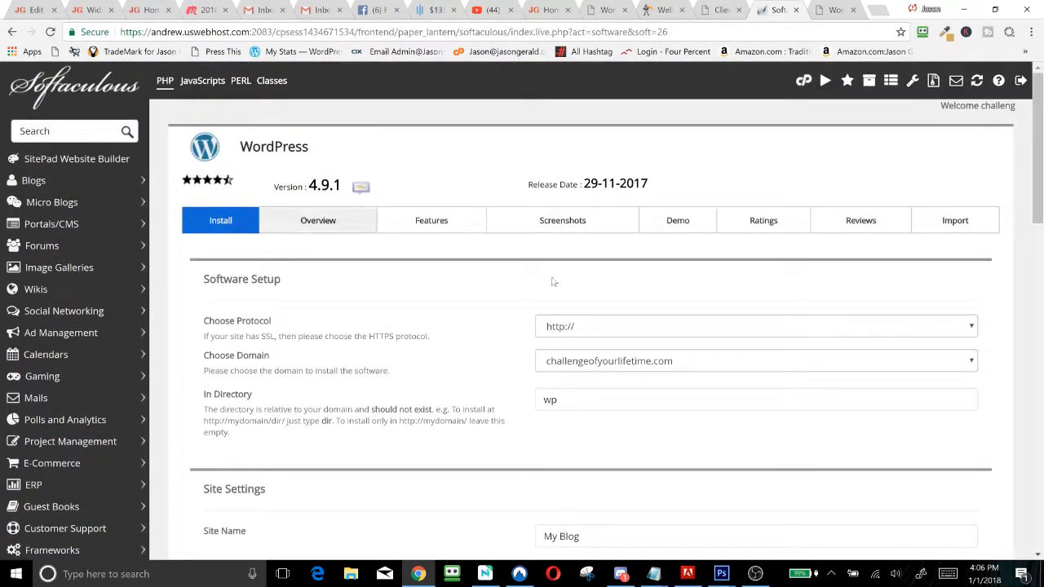
{"action": "left_click", "coordinate": [593, 328]}
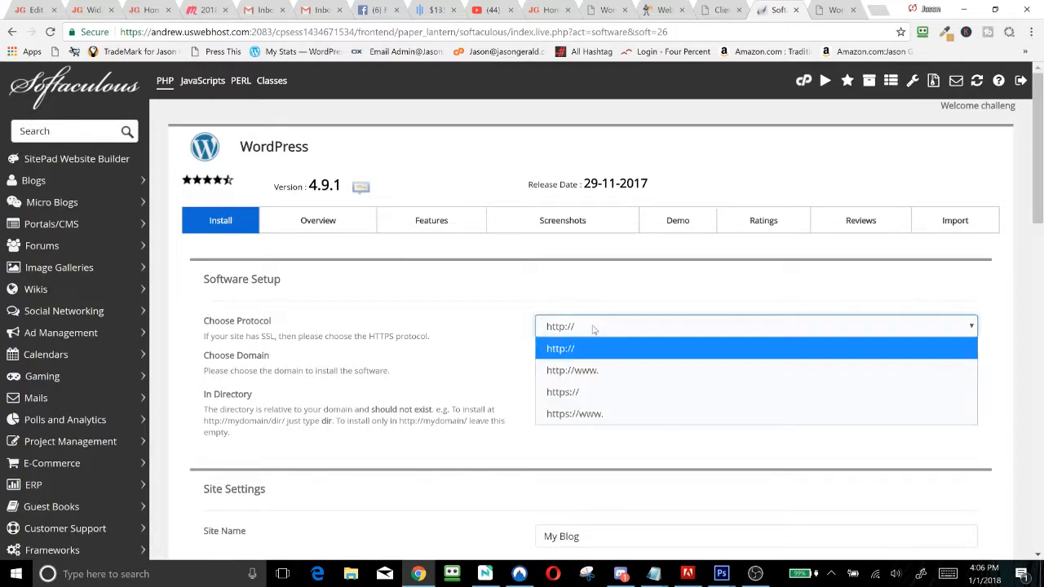
{"action": "left_click", "coordinate": [568, 398]}
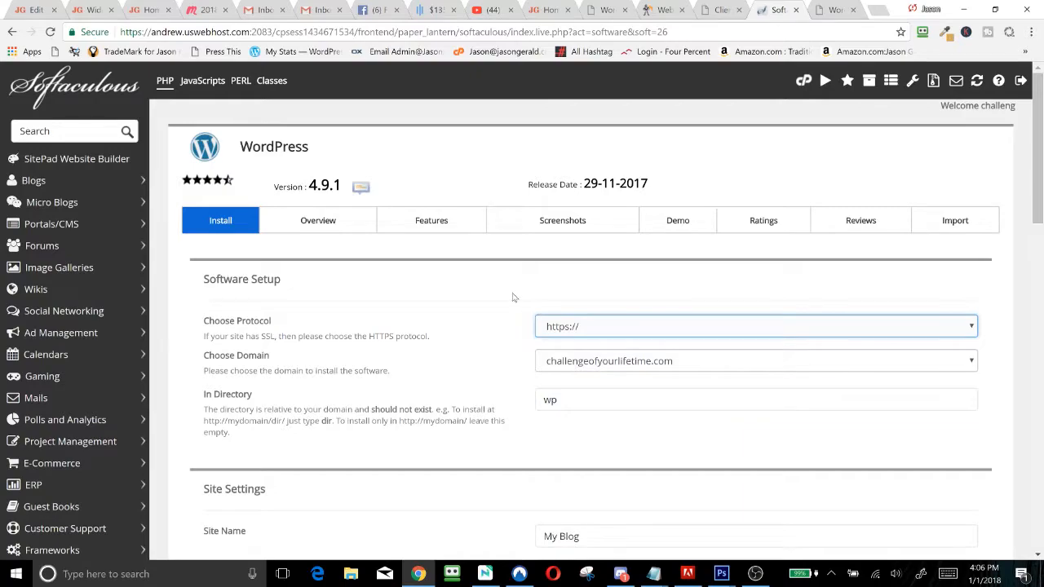
{"action": "double_click", "coordinate": [563, 401]}
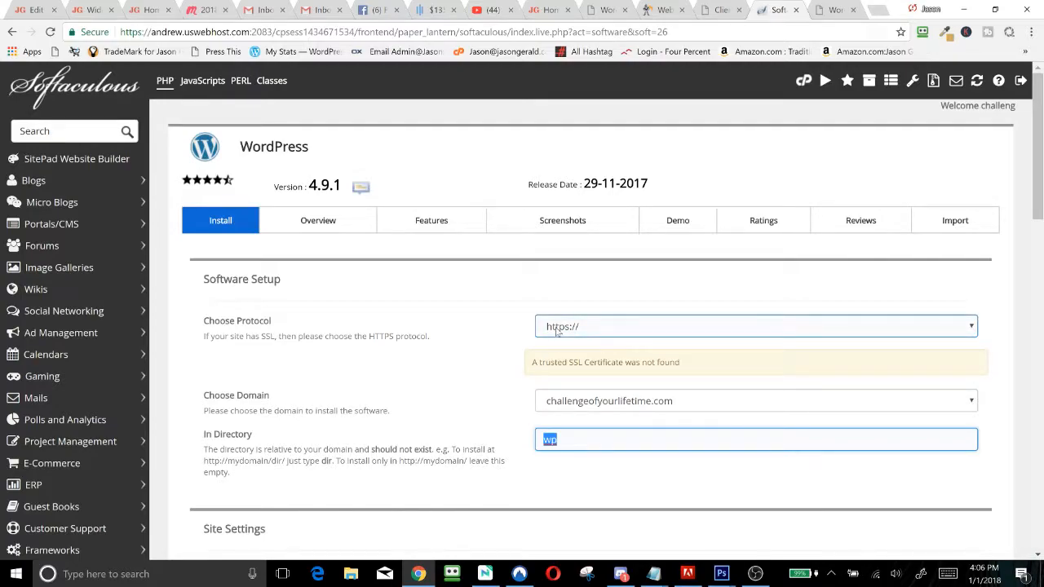
{"action": "left_click", "coordinate": [589, 328]}
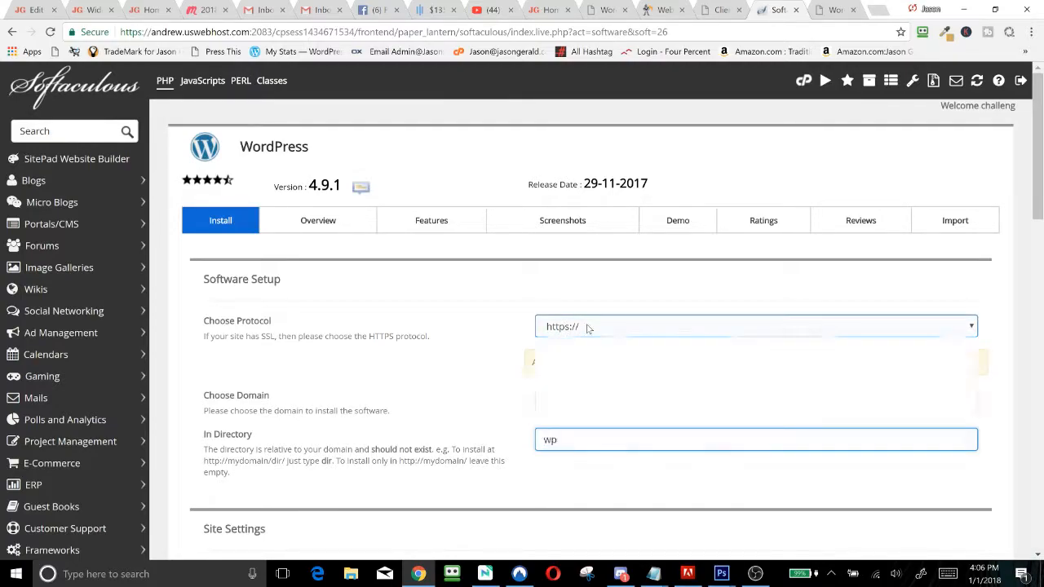
{"action": "left_click", "coordinate": [572, 348]}
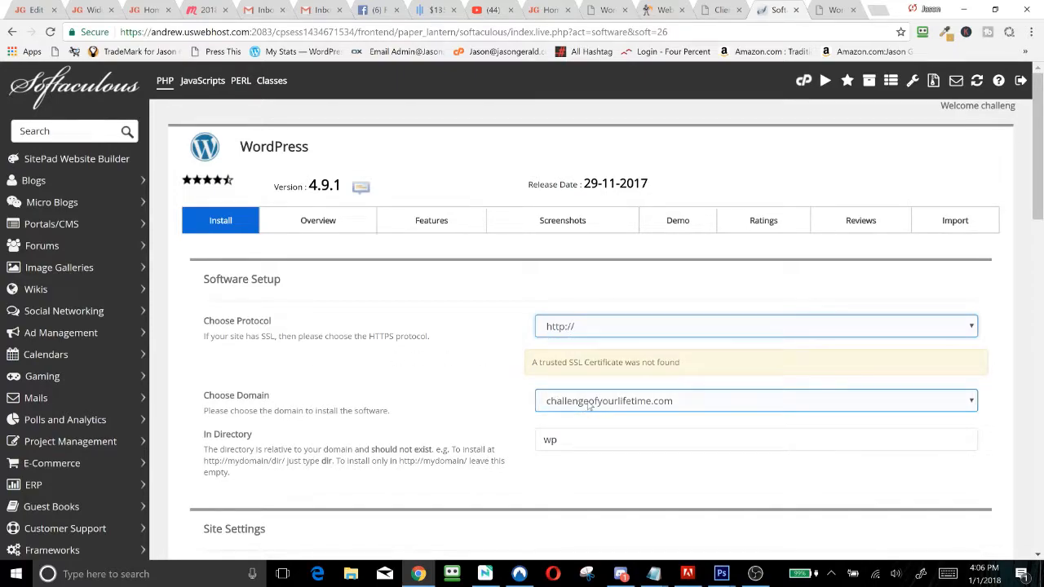
Choose challengeofyourlifetime.com as the installation domain and clear the directory so WordPress installs in the domain's root
{"action": "left_click", "coordinate": [706, 401]}
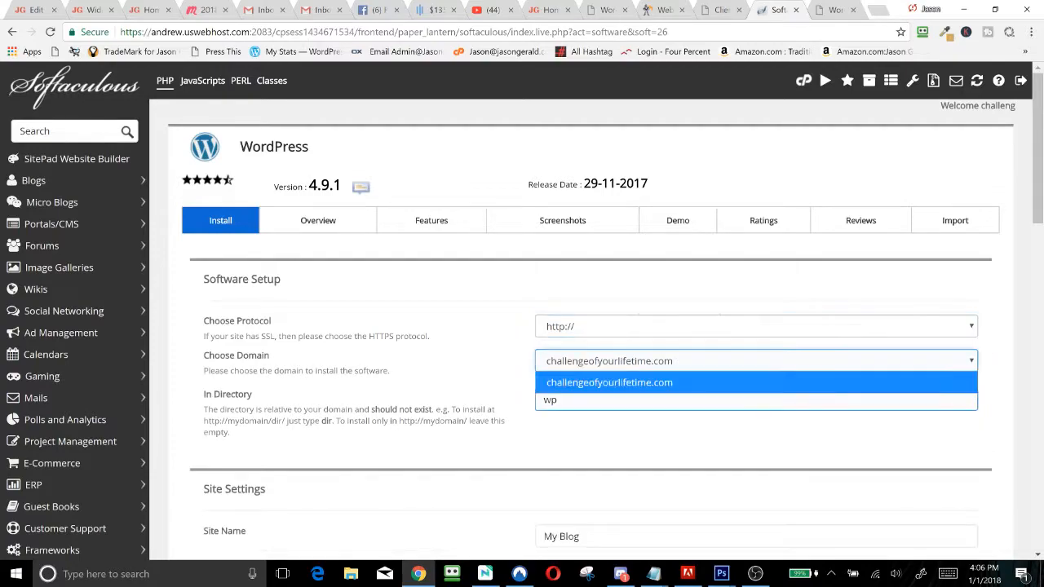
{"action": "left_click", "coordinate": [706, 377]}
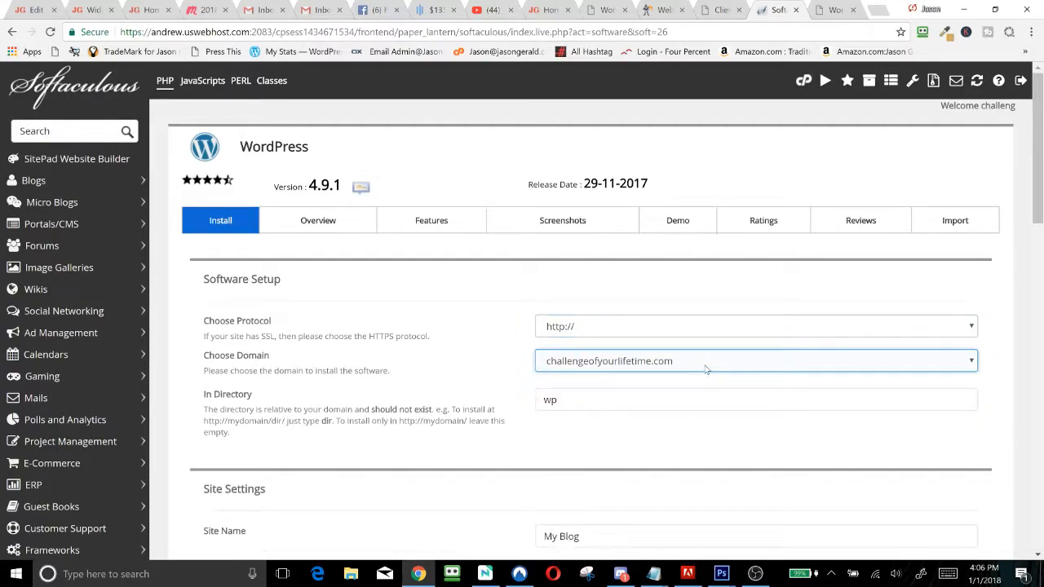
{"action": "key", "text": "Tab"}
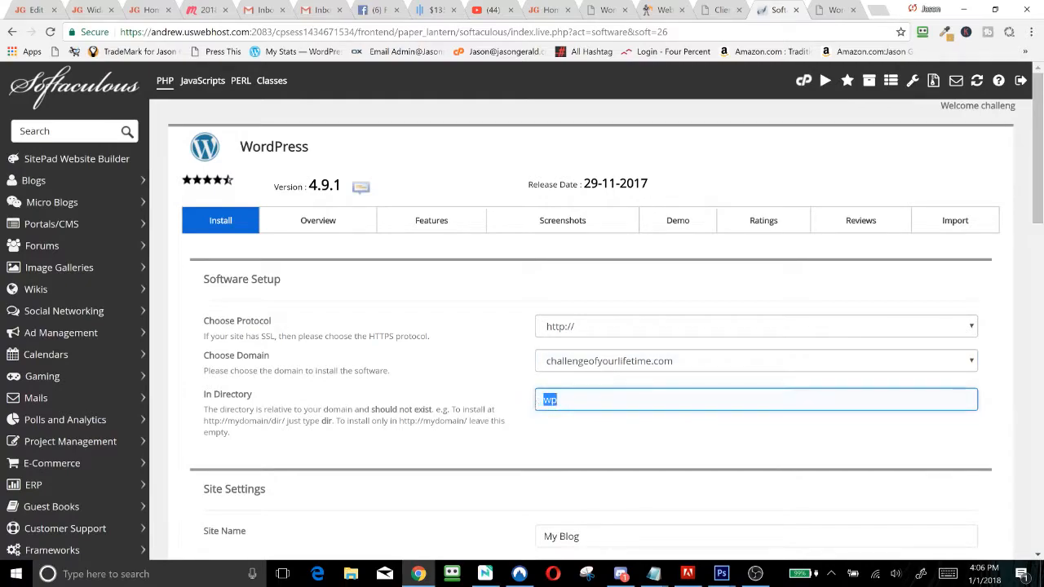
{"action": "key", "text": "BackSpace"}
Replace the default site name in the site settings with the site owner's full name
{"action": "scroll", "coordinate": [555, 432], "scroll_direction": "down", "scroll_amount": 3}
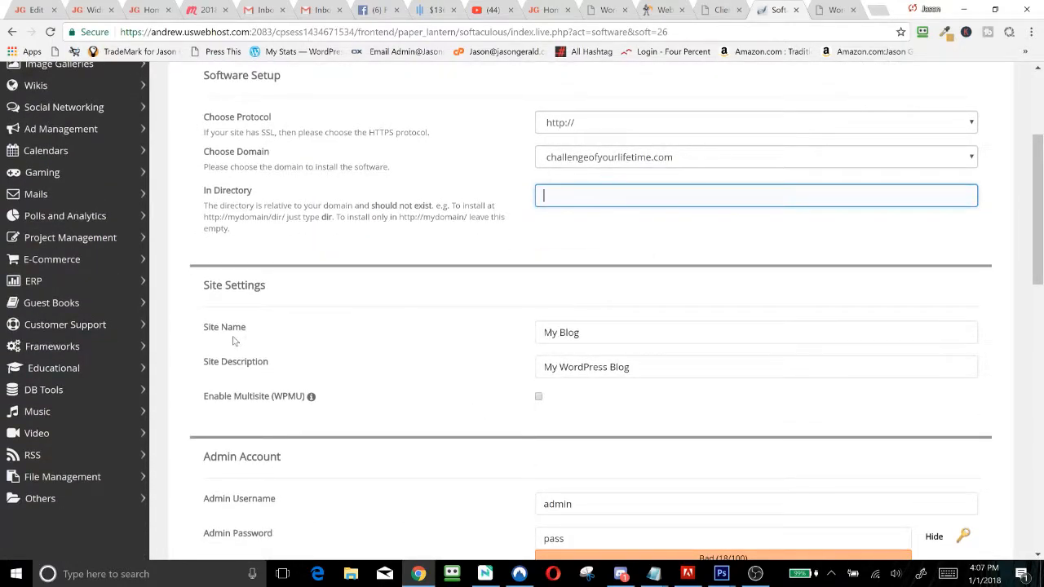
{"action": "left_click", "coordinate": [602, 333]}
{"action": "left_click_drag", "start_coordinate": [601, 333], "coordinate": [505, 340]}
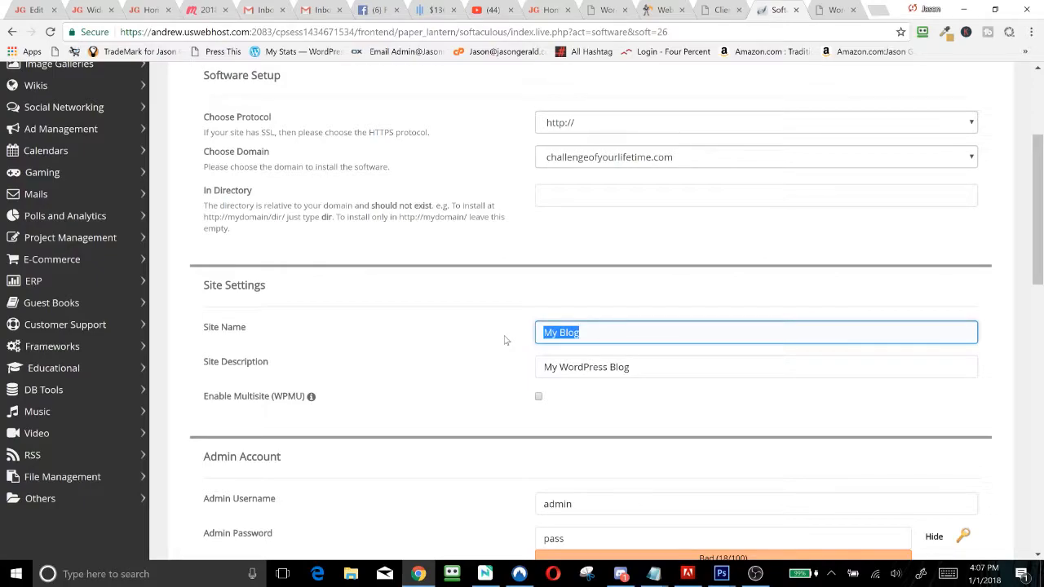
{"action": "key", "text": "BackSpace"}
{"action": "type", "text": "Jason Gerald"}
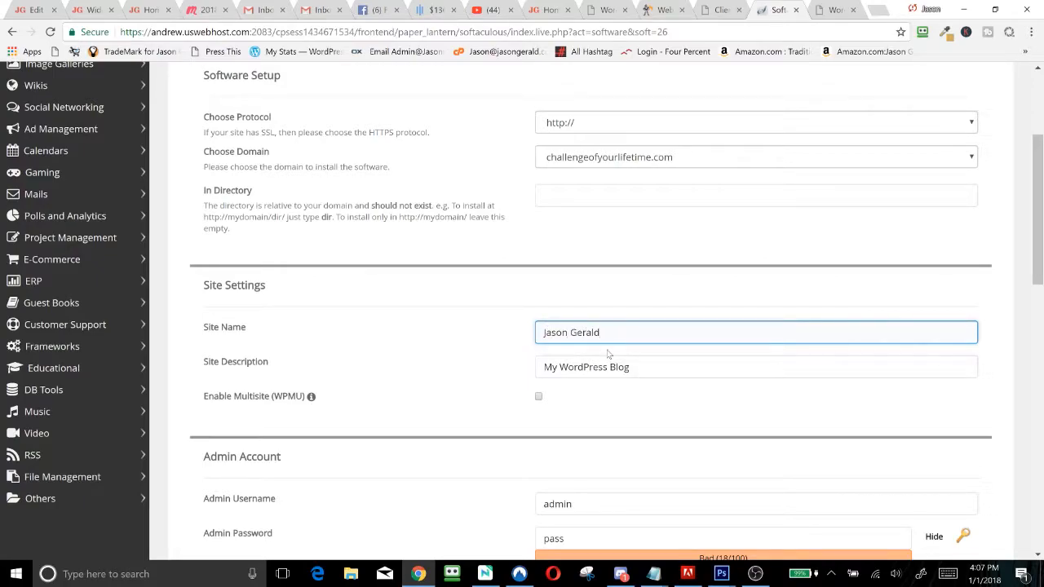
Set the site description to "Don't Let Technology Hold You Back"
{"action": "left_click_drag", "start_coordinate": [630, 367], "coordinate": [542, 386]}
{"action": "type", "text": "Do"}
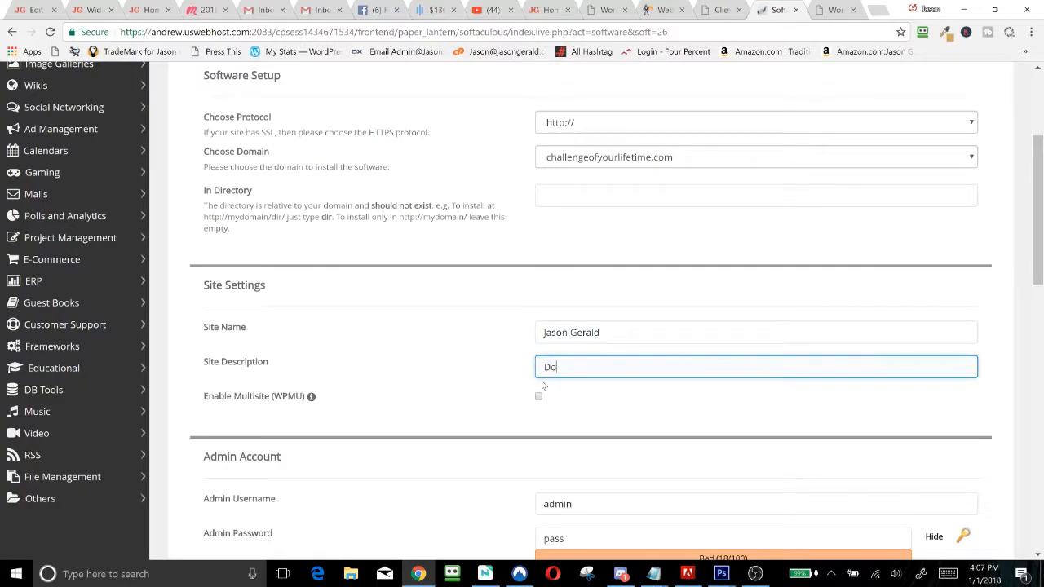
{"action": "type", "text": "n't Let Techn"}
{"action": "type", "text": "oc"}
{"action": "type", "text": "logy "}
{"action": "type", "text": "Hold You Ba"}
{"action": "type", "text": "ck"}
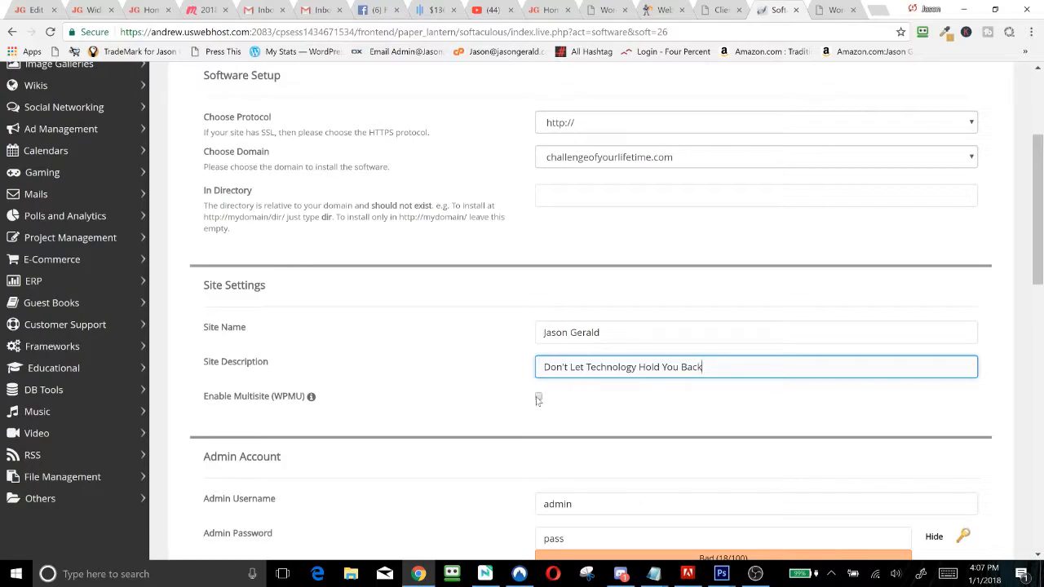
Replace the default admin username with the site owner's personal username, using the saved suggestion
{"action": "scroll", "coordinate": [489, 403], "scroll_direction": "down", "scroll_amount": 3}
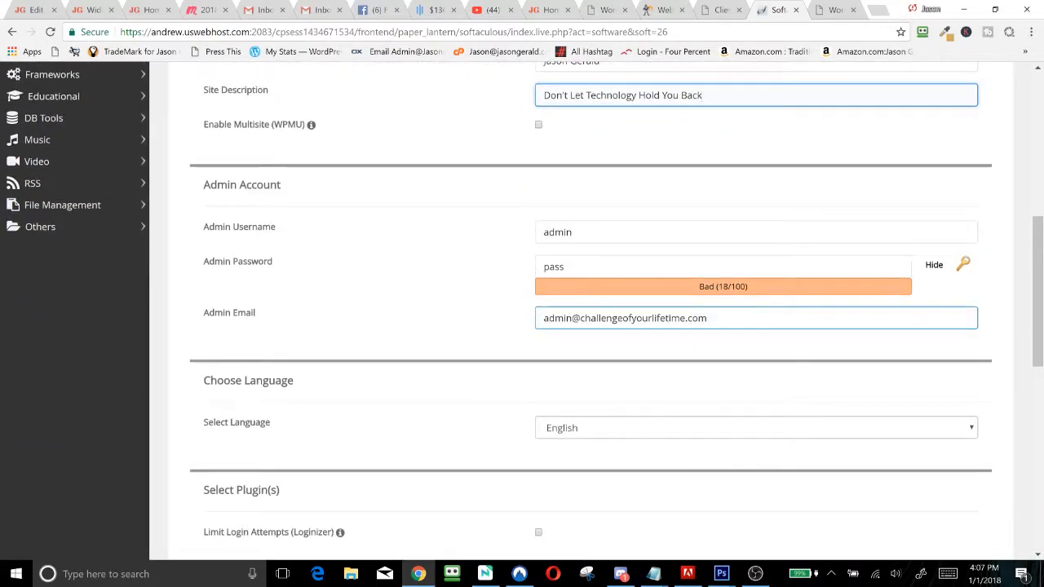
{"action": "double_click", "coordinate": [557, 233]}
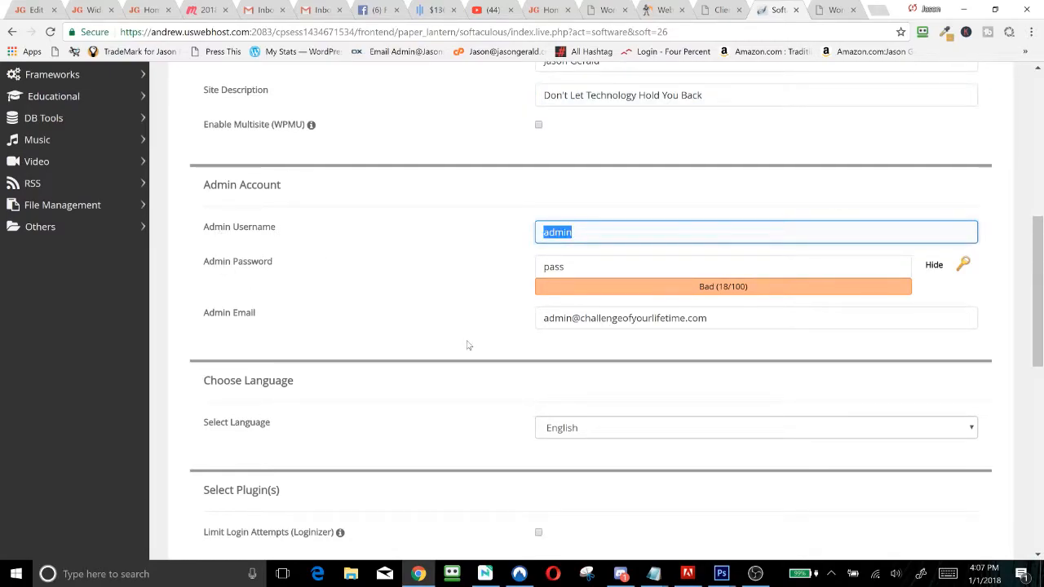
{"action": "type", "text": "JG"}
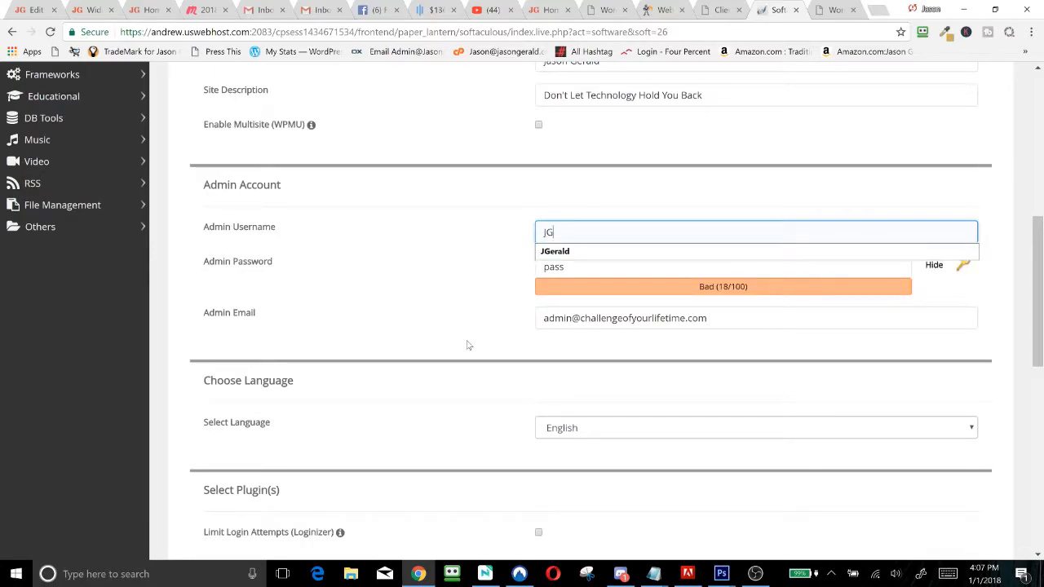
{"action": "key", "text": "Down"}
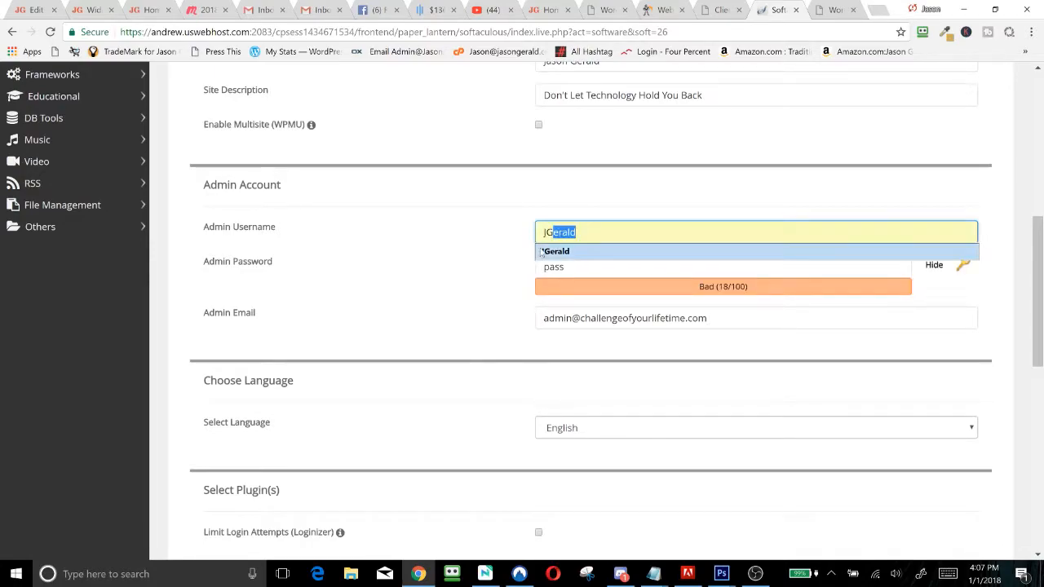
{"action": "key", "text": "Return"}
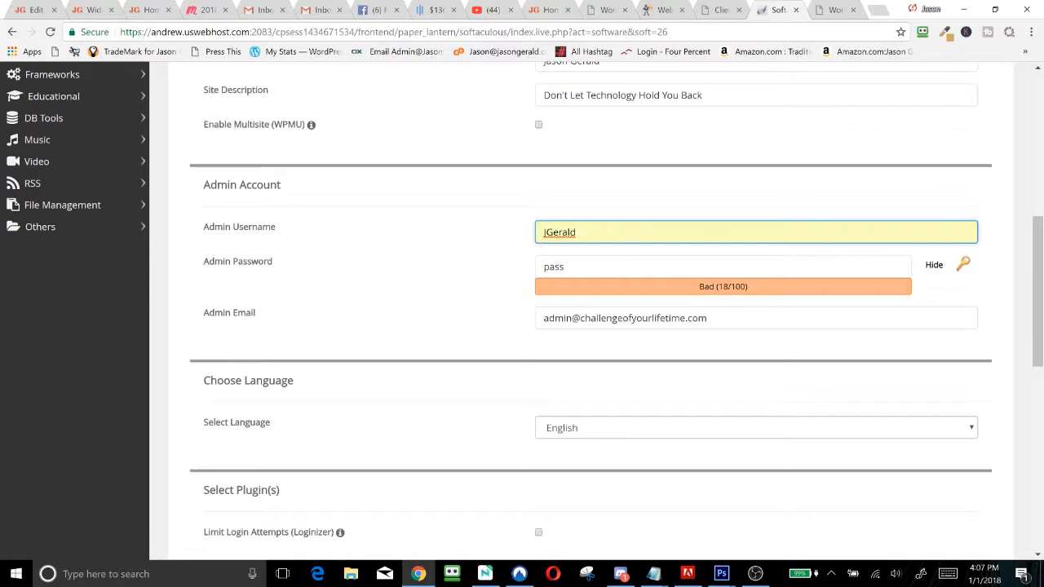
{"action": "double_click", "coordinate": [536, 233]}
{"action": "left_click", "coordinate": [455, 283]}
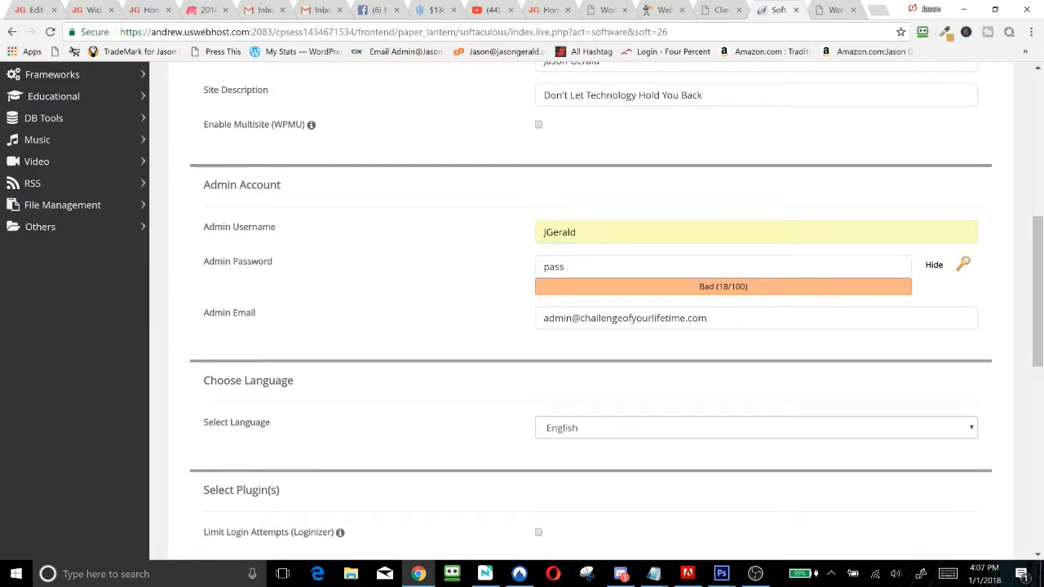
Generate a strong random admin password for the WordPress account and select it in its field
{"action": "left_click", "coordinate": [963, 266]}
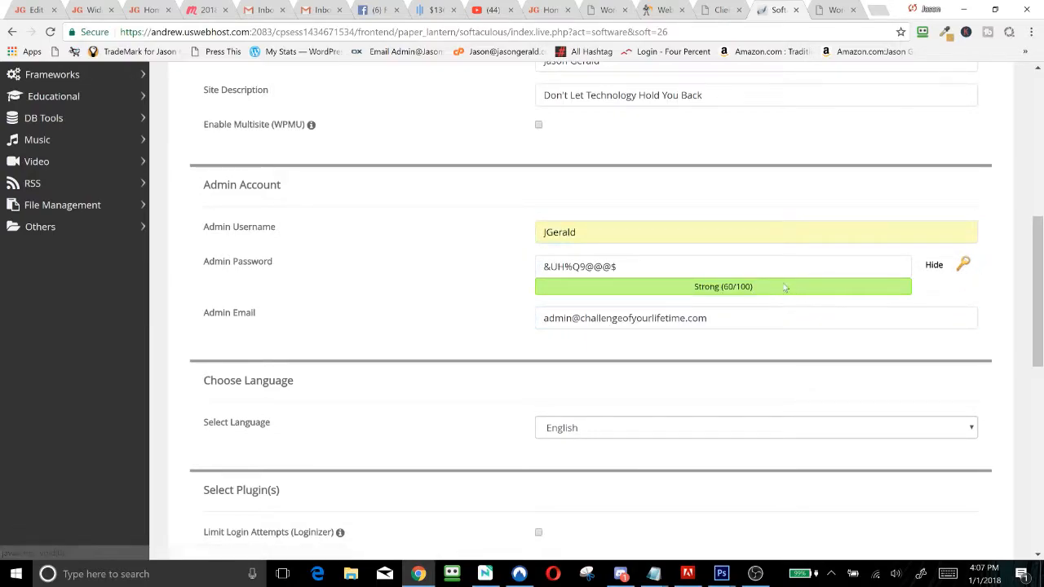
{"action": "left_click", "coordinate": [964, 266]}
{"action": "left_click", "coordinate": [963, 267]}
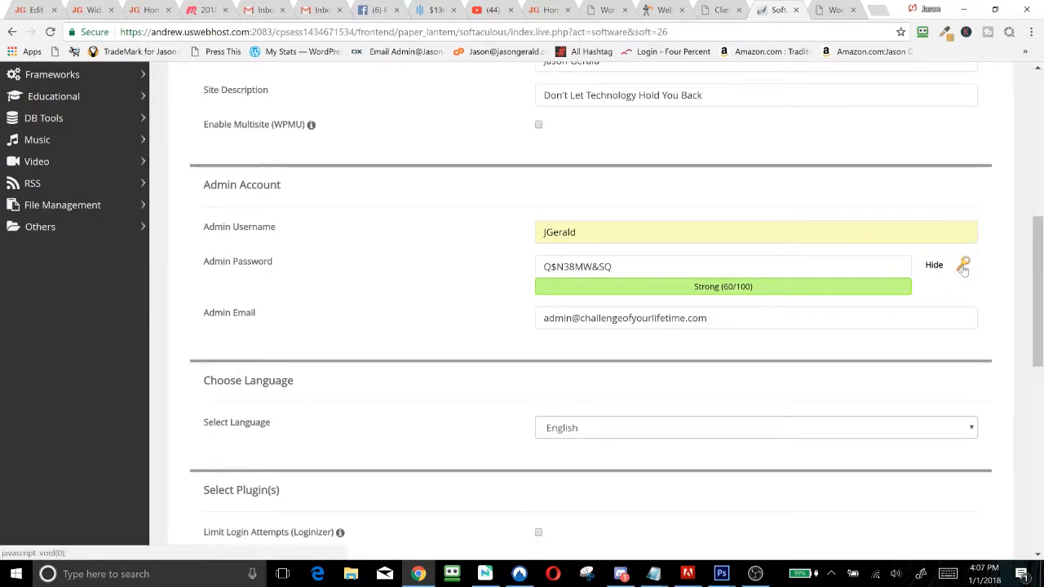
{"action": "left_click_drag", "start_coordinate": [616, 267], "coordinate": [517, 266]}
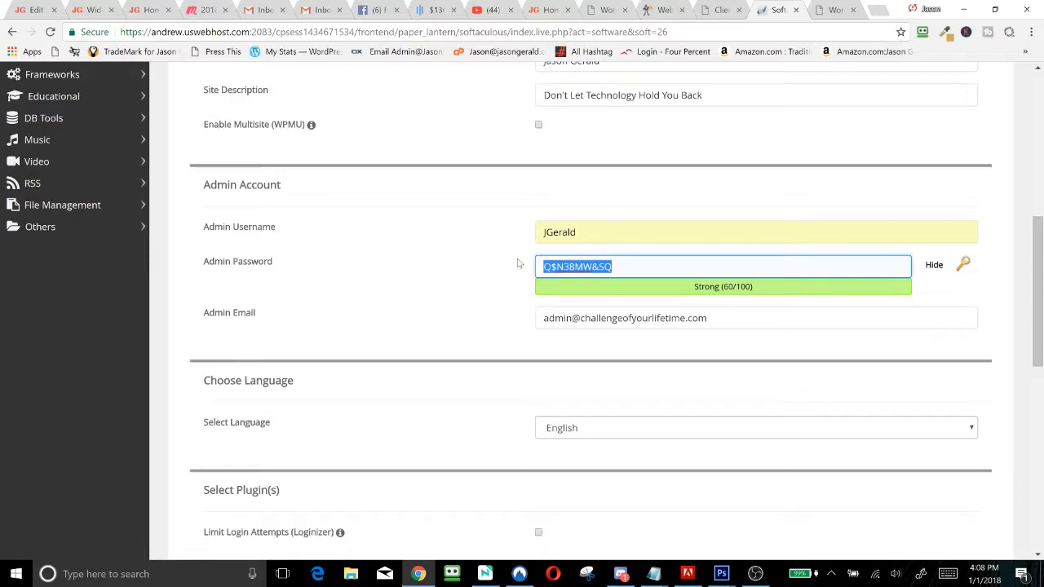
Check the webmail account's address and replace the default admin email with it, using the saved suggestion
{"action": "left_click_drag", "start_coordinate": [707, 318], "coordinate": [526, 323]}
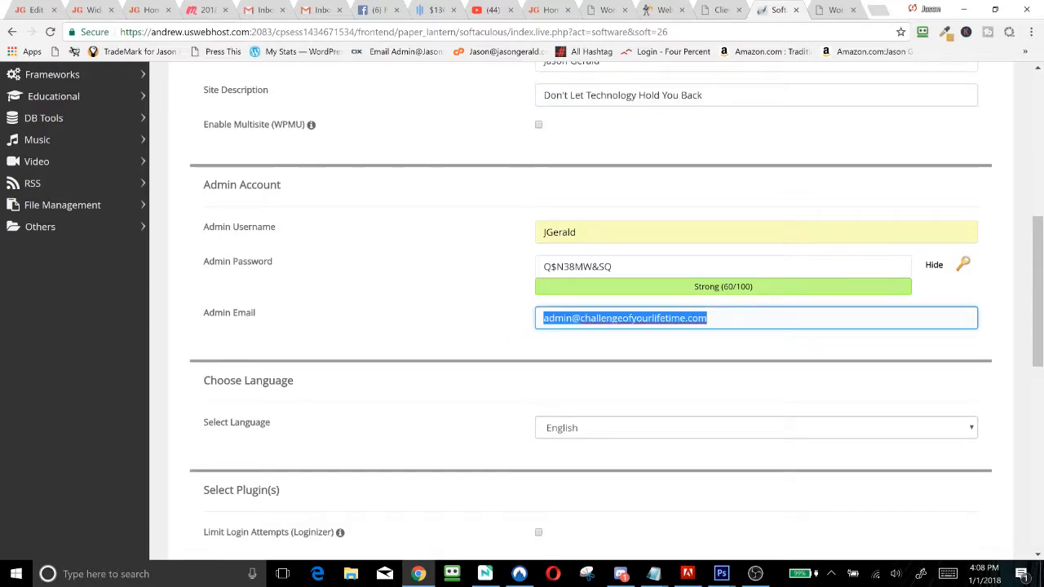
{"action": "left_click", "coordinate": [719, 10]}
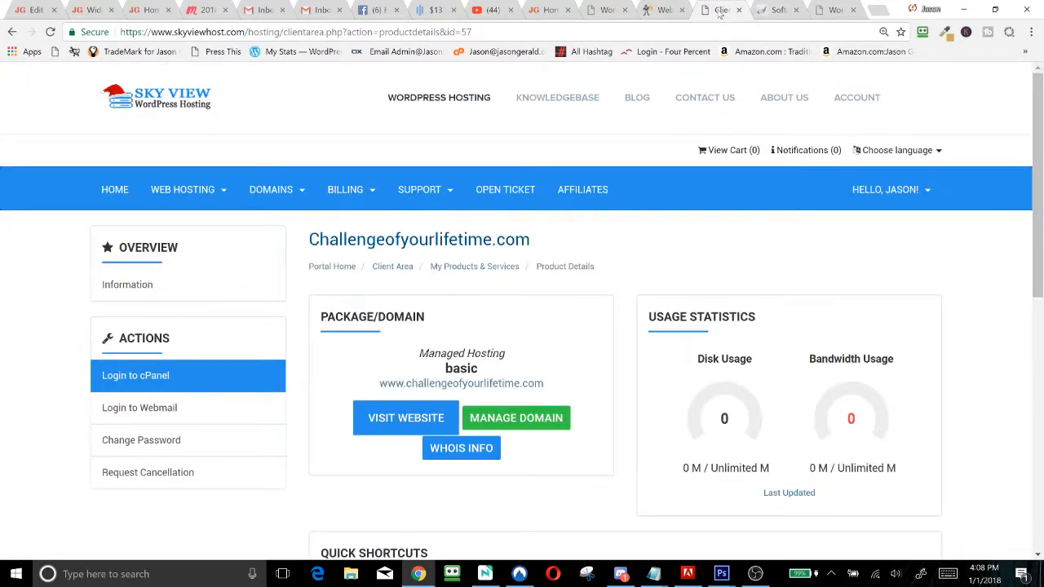
{"action": "left_click", "coordinate": [664, 9]}
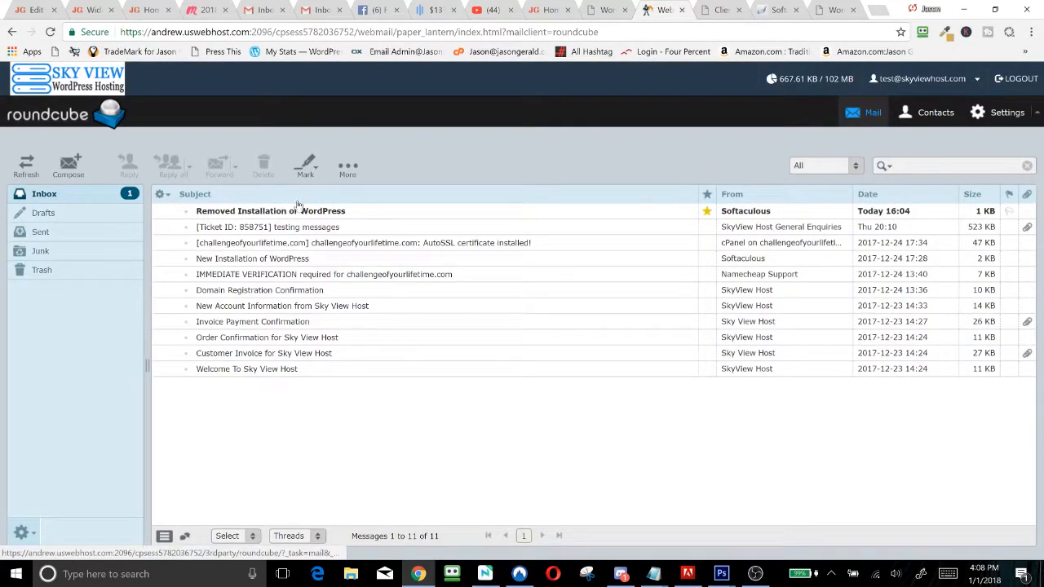
{"action": "left_click", "coordinate": [773, 10]}
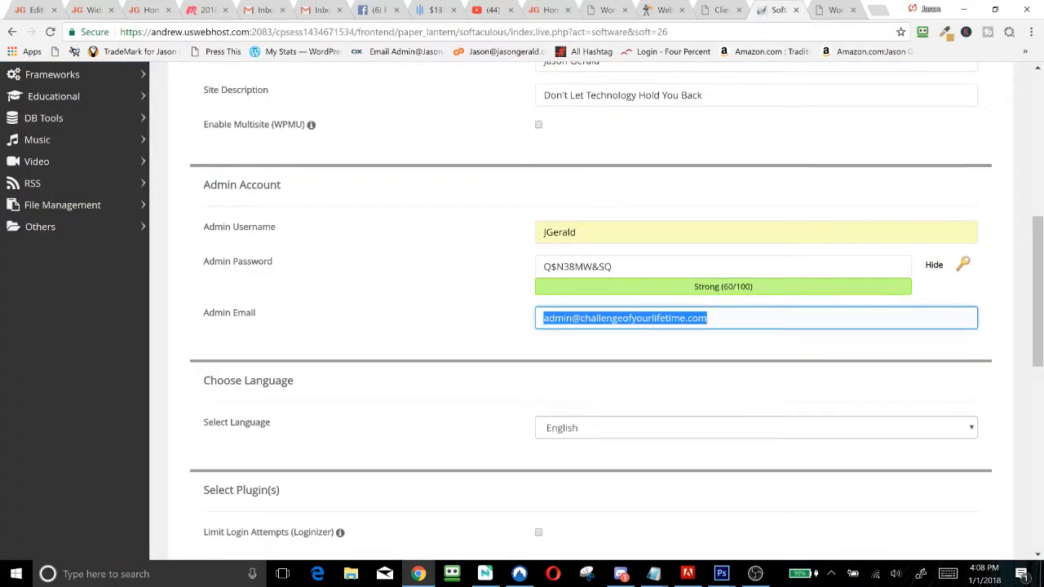
{"action": "type", "text": "t"}
{"action": "key", "text": "Down"}
{"action": "key", "text": "Return"}
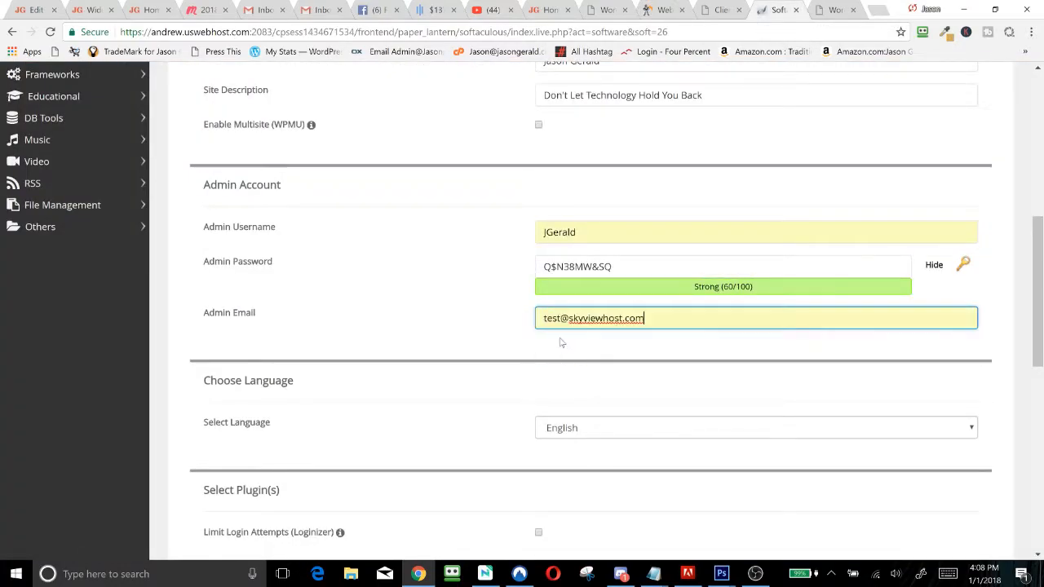
Review the available site languages, keep English, and enable the Limit Login Attempts (Loginizer) plugin
{"action": "scroll", "coordinate": [463, 300], "scroll_direction": "down", "scroll_amount": 3}
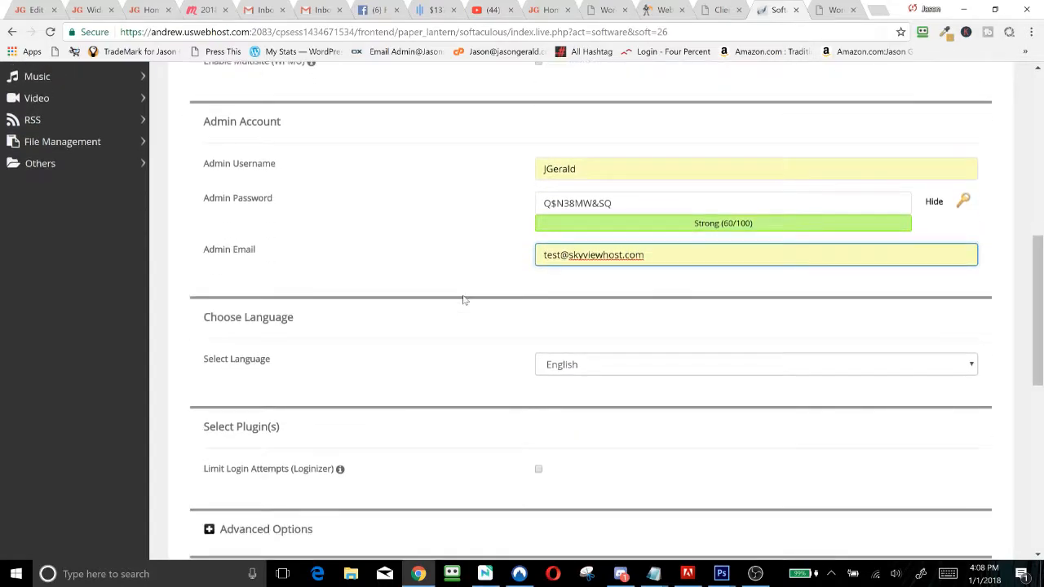
{"action": "left_click", "coordinate": [585, 224]}
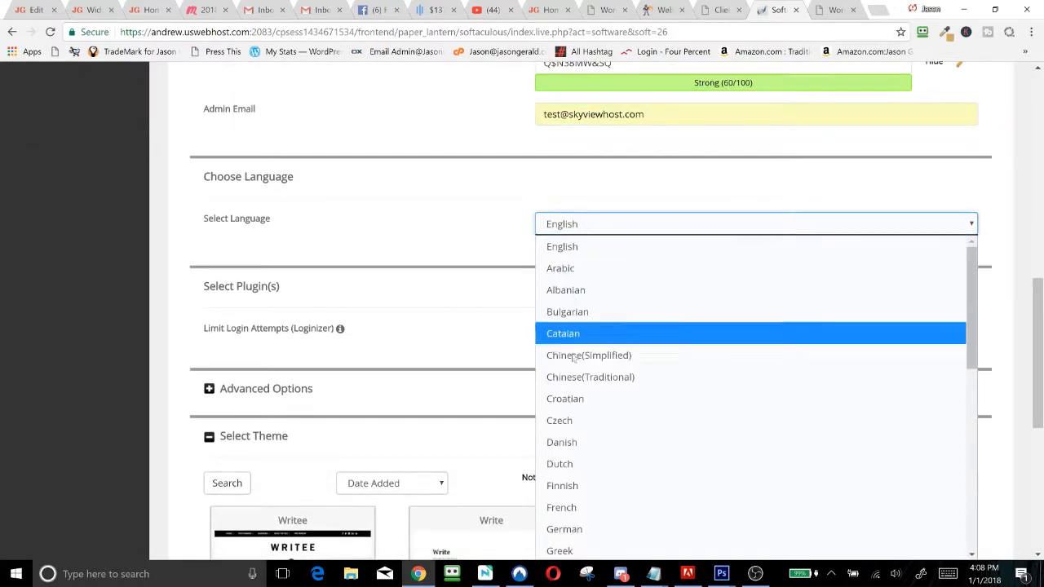
{"action": "left_click", "coordinate": [581, 224]}
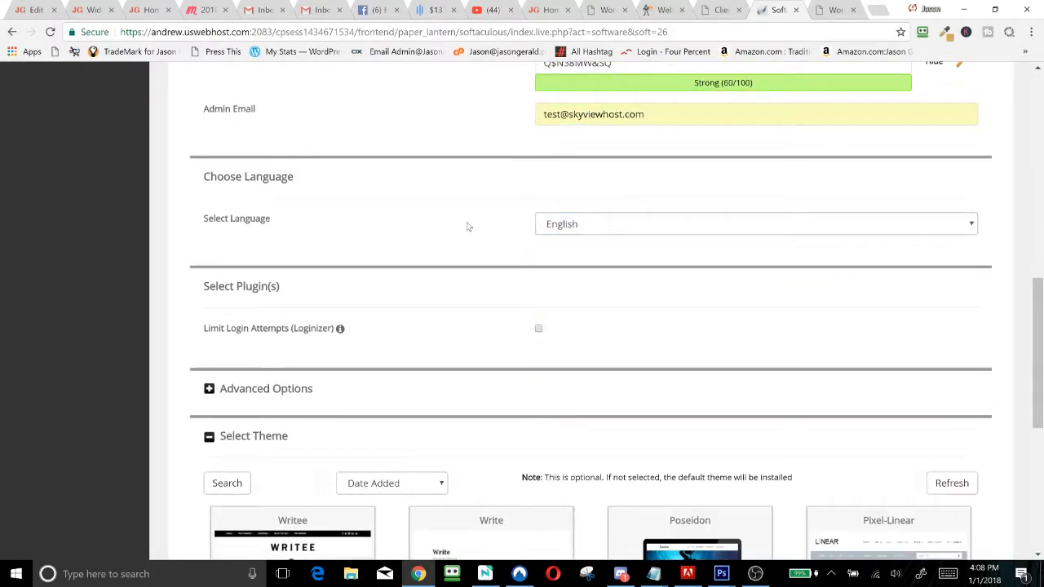
{"action": "scroll", "coordinate": [465, 226], "scroll_direction": "down", "scroll_amount": 1}
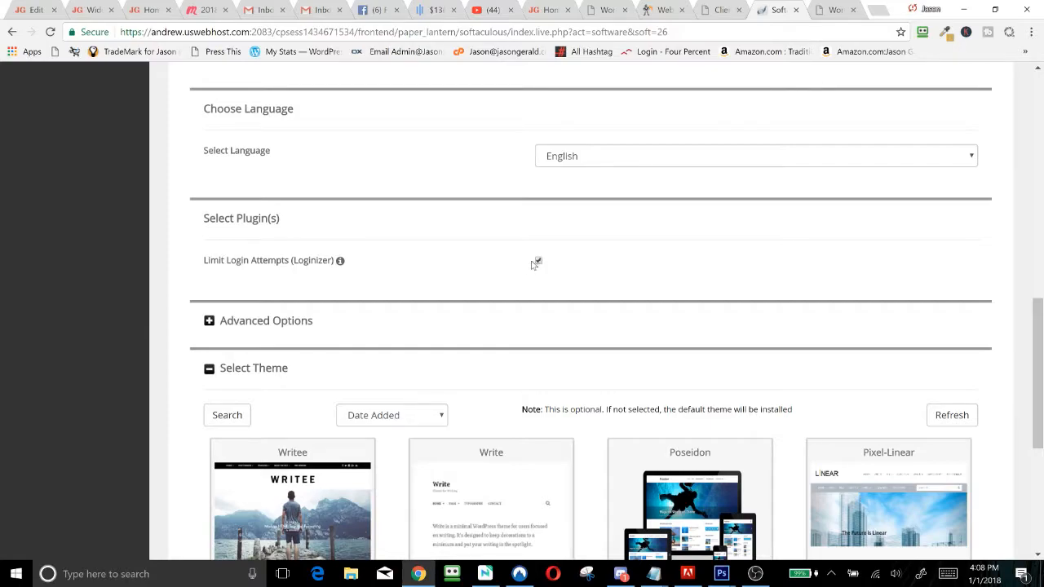
{"action": "left_click", "coordinate": [539, 262]}
Expand the advanced options and change the database name to JG346 and the table prefix to JGab_
{"action": "scroll", "coordinate": [440, 272], "scroll_direction": "down", "scroll_amount": 1}
{"action": "left_click", "coordinate": [210, 260]}
{"action": "scroll", "coordinate": [237, 269], "scroll_direction": "down", "scroll_amount": 2}
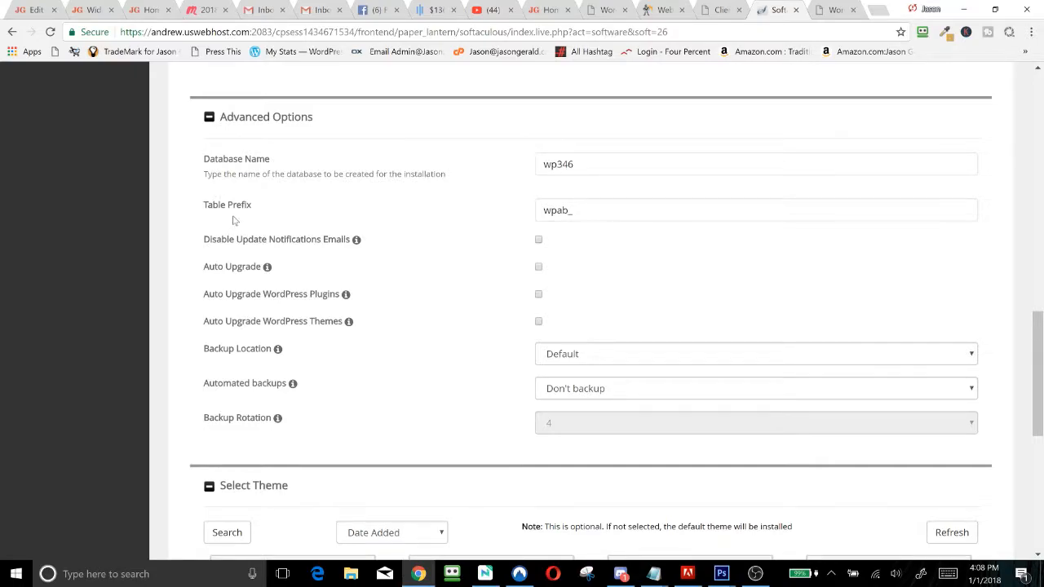
{"action": "left_click_drag", "start_coordinate": [575, 165], "coordinate": [542, 165]}
{"action": "left_click", "coordinate": [546, 164]}
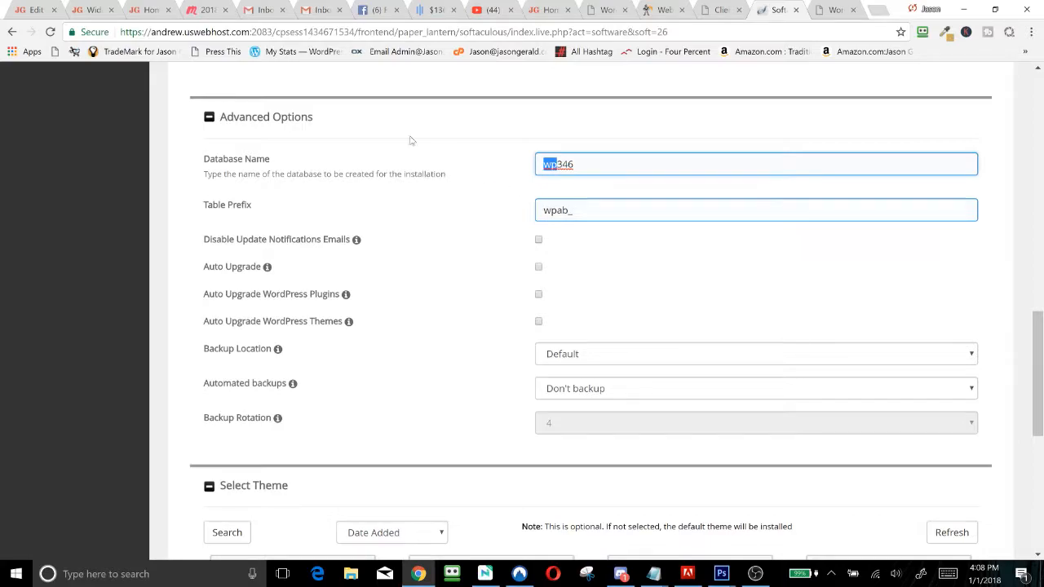
{"action": "left_click", "coordinate": [575, 164]}
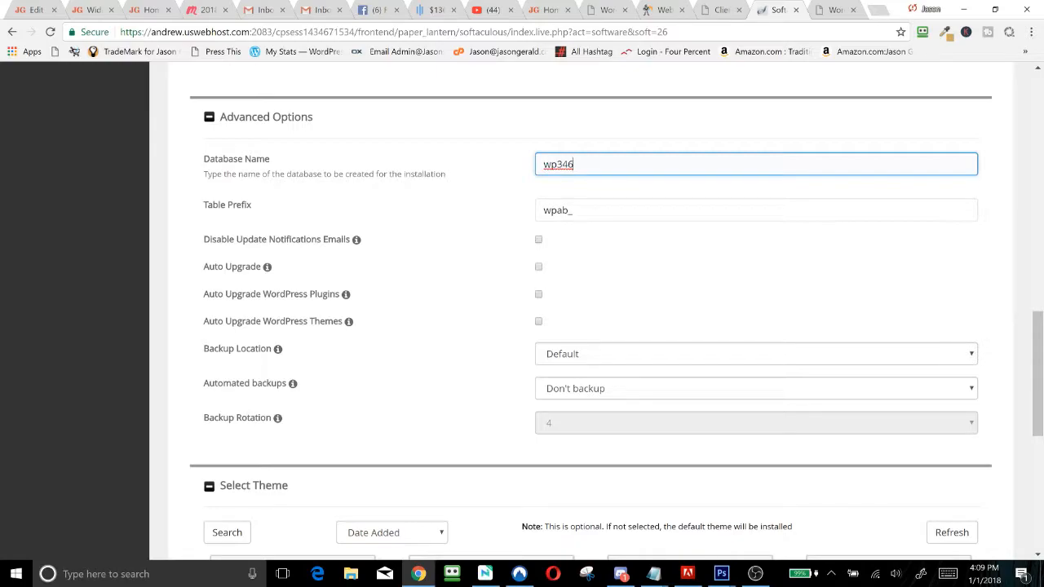
{"action": "left_click_drag", "start_coordinate": [558, 164], "coordinate": [531, 166]}
{"action": "type", "text": "JG"}
{"action": "left_click_drag", "start_coordinate": [557, 211], "coordinate": [537, 214]}
{"action": "type", "text": "JG"}
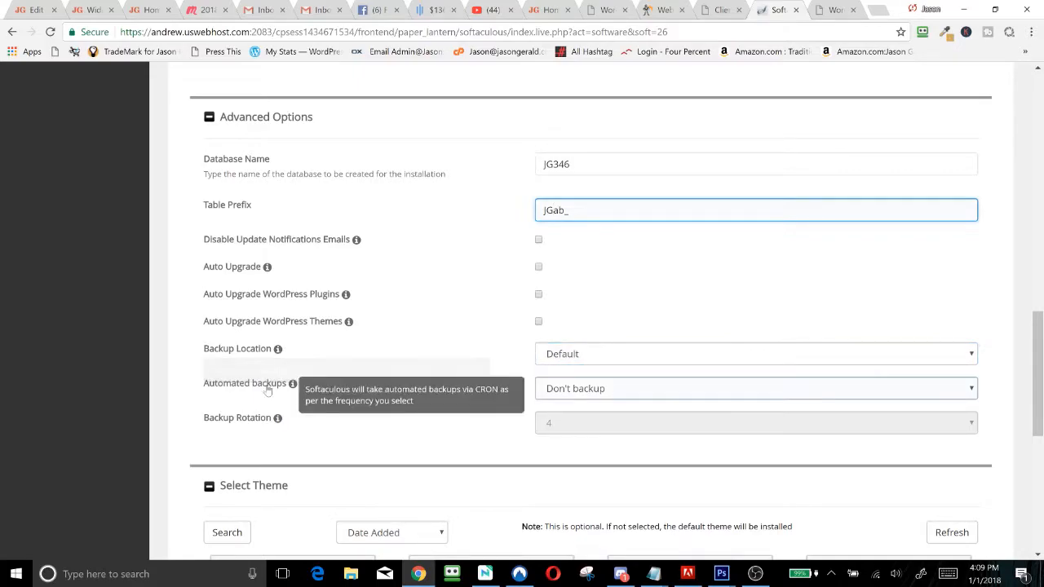
Browse the optional themes, clear a trial selection of WEN Associate, and select the Avenue theme
{"action": "scroll", "coordinate": [426, 263], "scroll_direction": "down", "scroll_amount": 2}
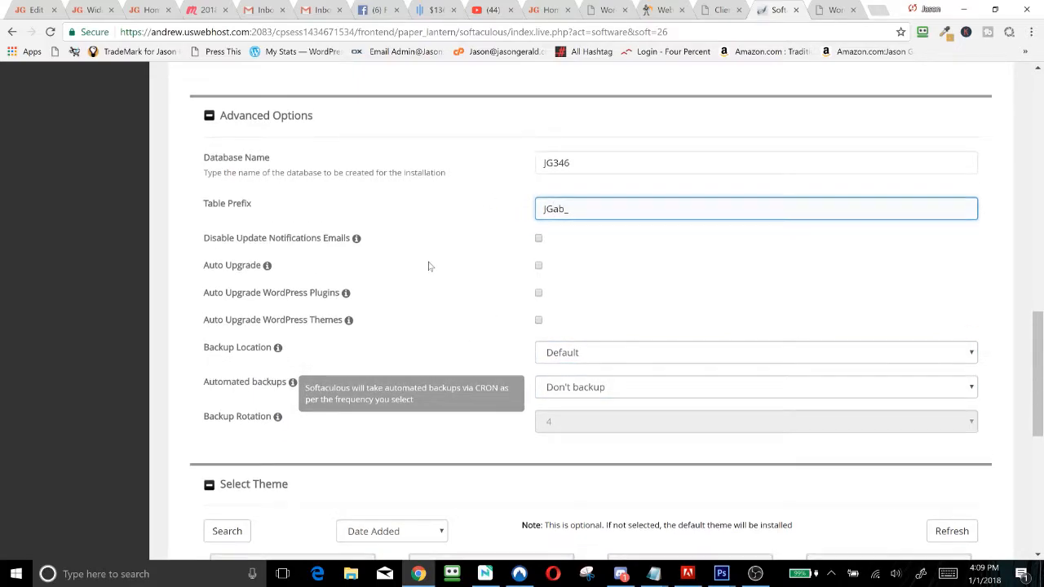
{"action": "scroll", "coordinate": [392, 318], "scroll_direction": "down", "scroll_amount": 2}
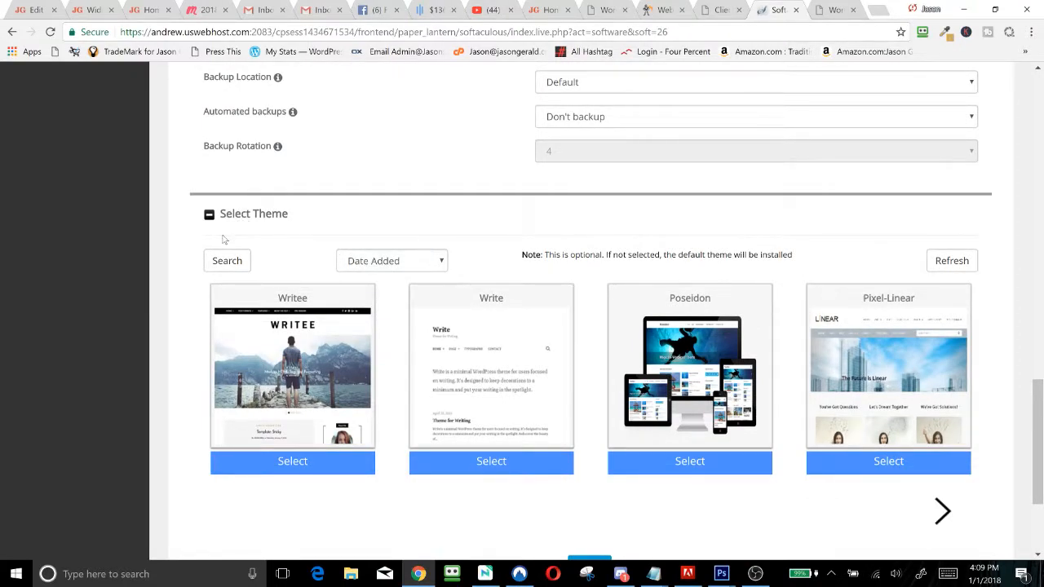
{"action": "left_click", "coordinate": [943, 511]}
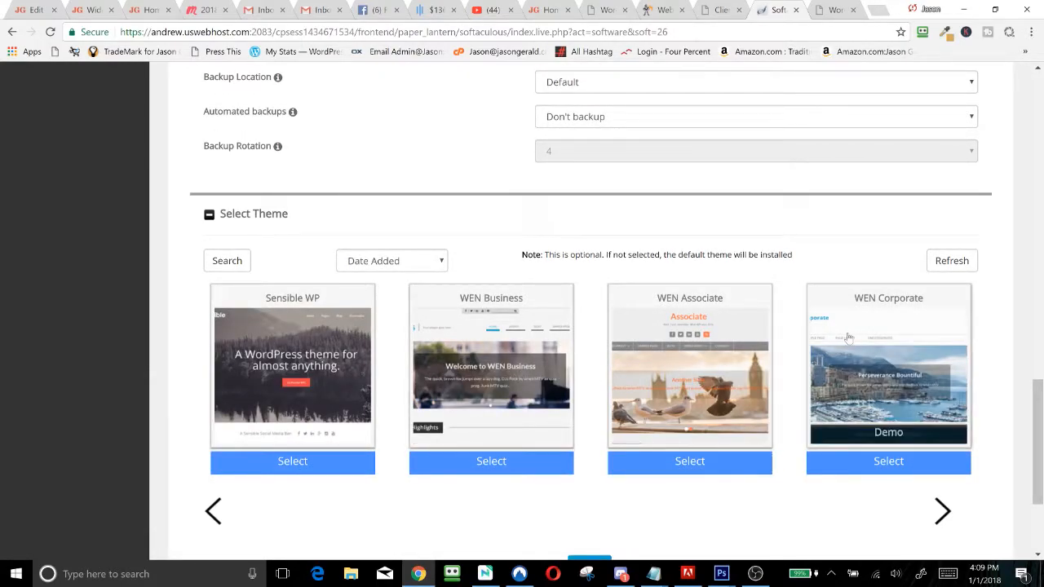
{"action": "left_click", "coordinate": [686, 462]}
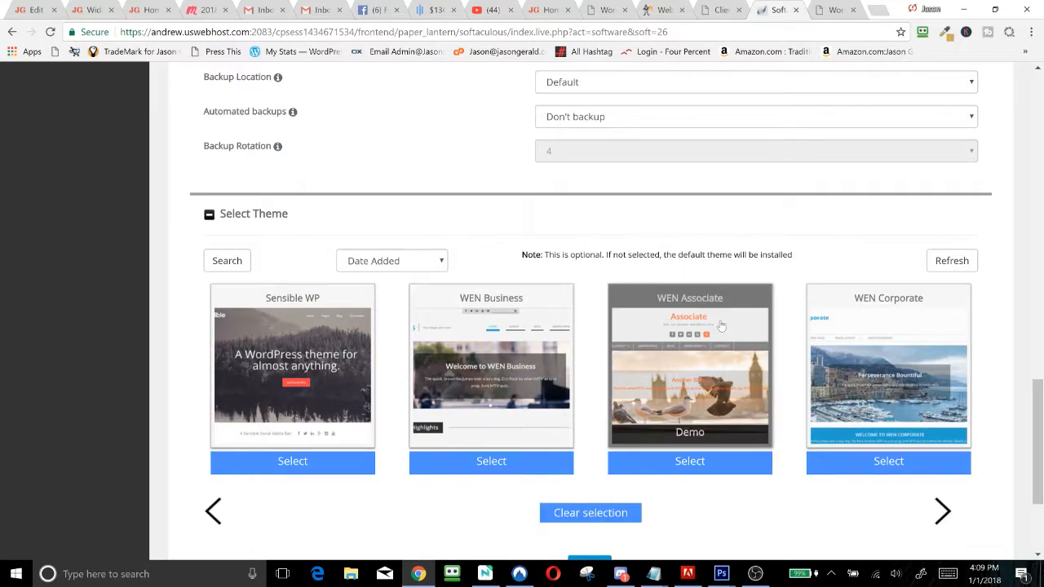
{"action": "left_click", "coordinate": [592, 517]}
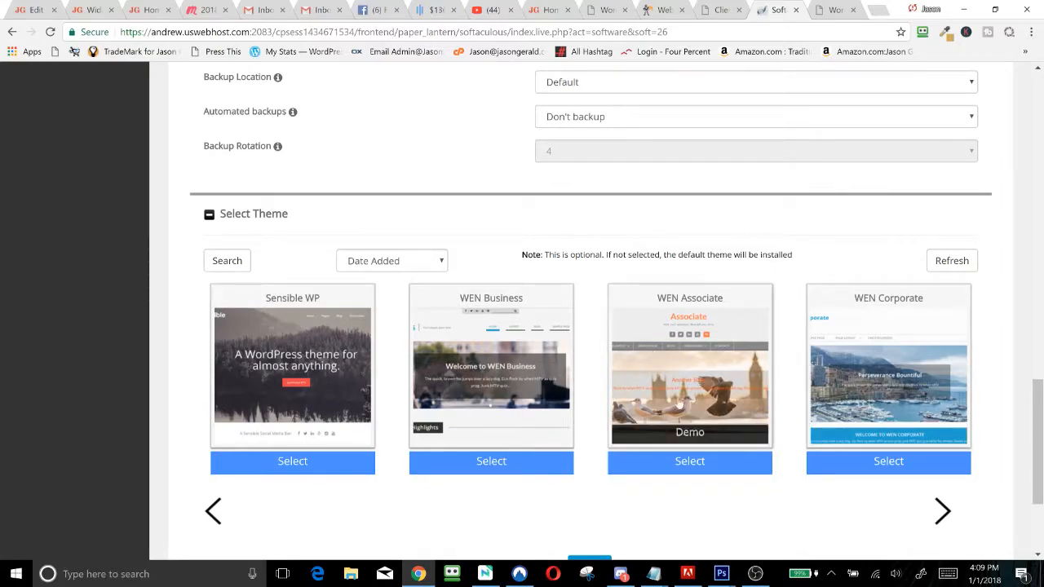
{"action": "left_click", "coordinate": [942, 512]}
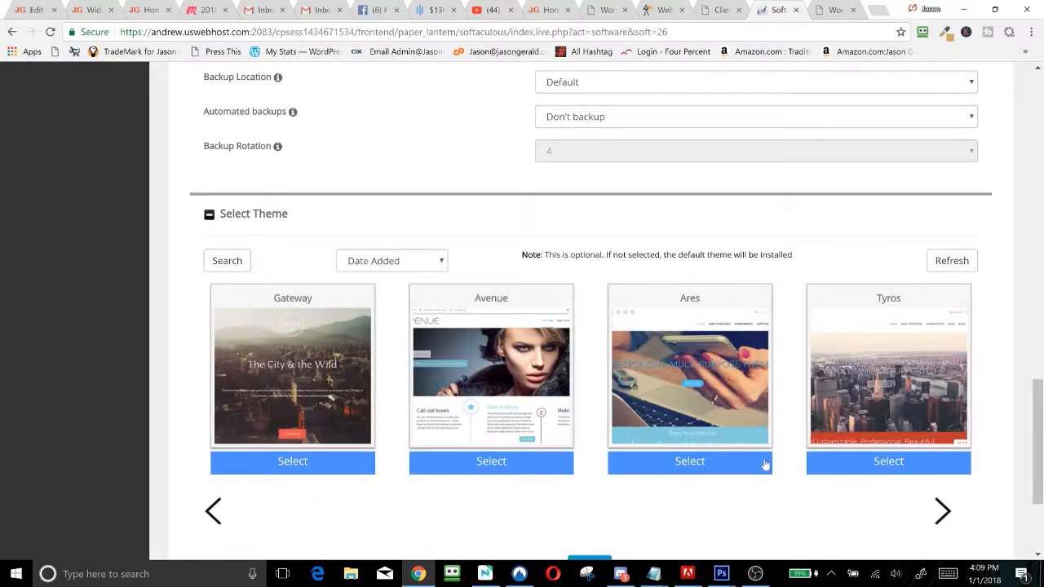
{"action": "left_click", "coordinate": [550, 364]}
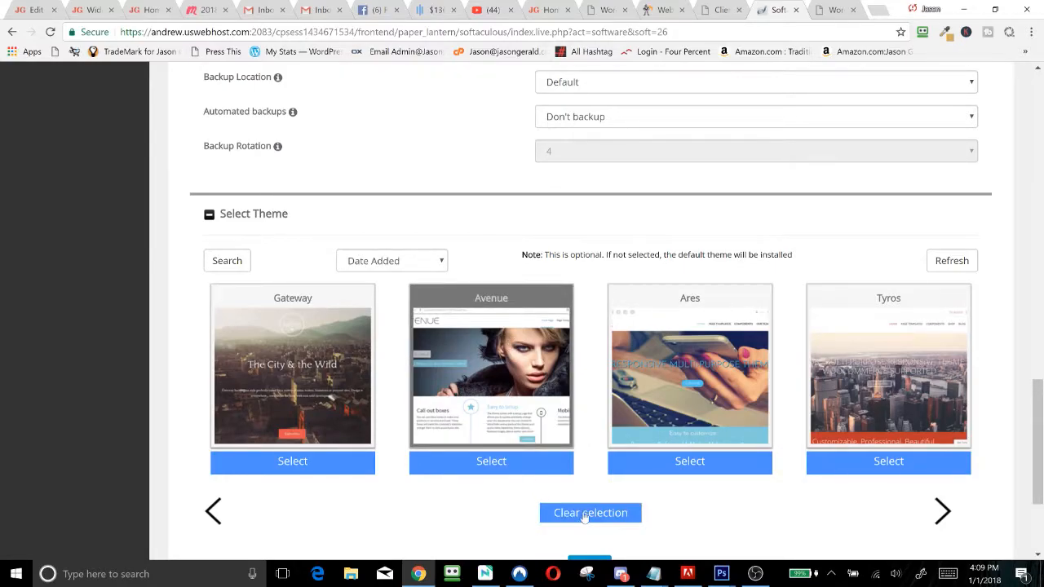
Enter the test mailbox's email address as recipient of the installation details and install WordPress
{"action": "scroll", "coordinate": [723, 470], "scroll_direction": "down", "scroll_amount": 3}
{"action": "left_click", "coordinate": [619, 444]}
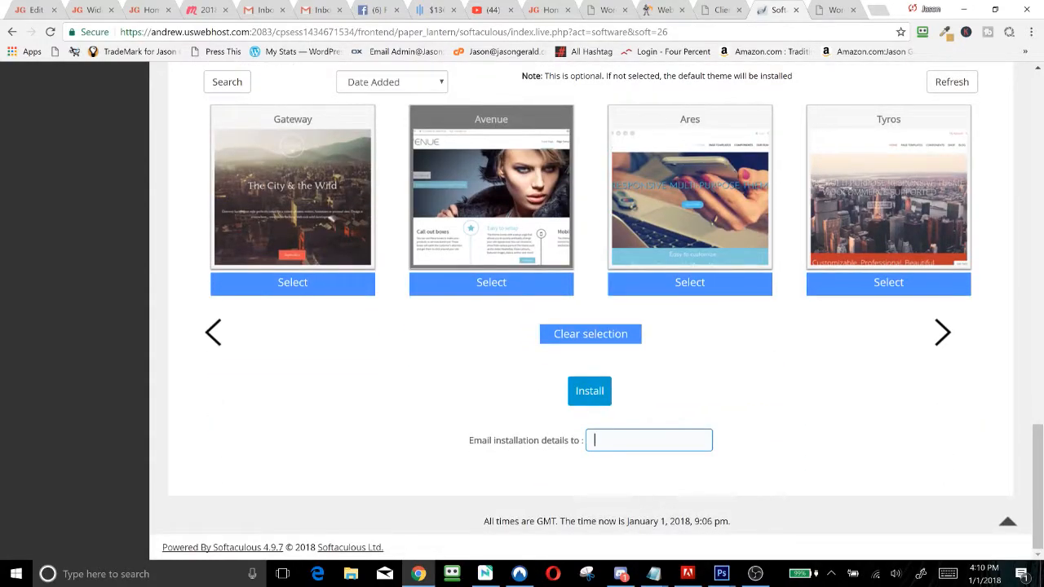
{"action": "left_click", "coordinate": [606, 463]}
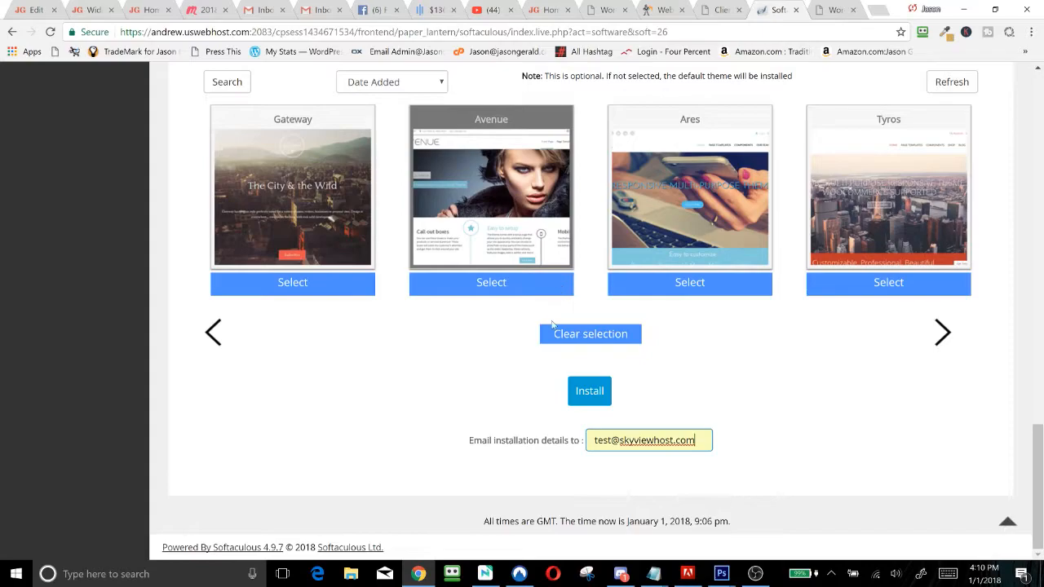
{"action": "left_click", "coordinate": [591, 392]}
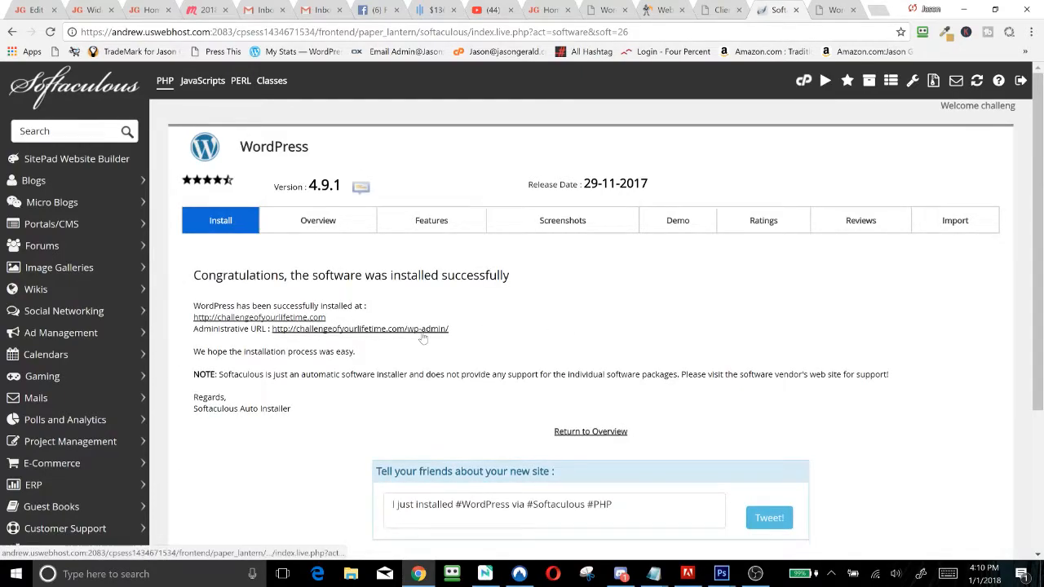
Review the installation confirmation and open the new site's administrative URL
{"action": "scroll", "coordinate": [585, 344], "scroll_direction": "down", "scroll_amount": 3}
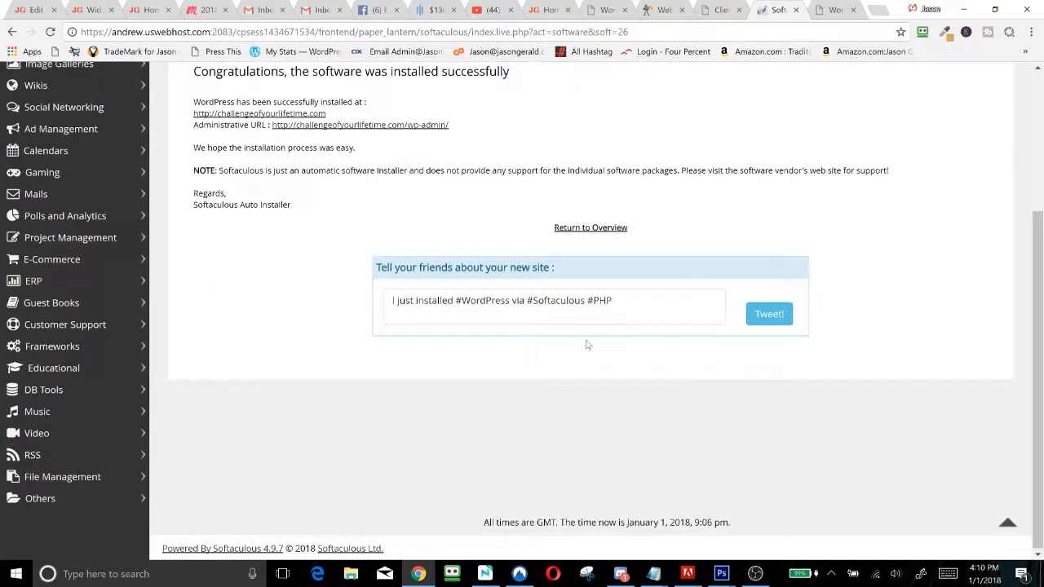
{"action": "scroll", "coordinate": [585, 344], "scroll_direction": "up", "scroll_amount": 3}
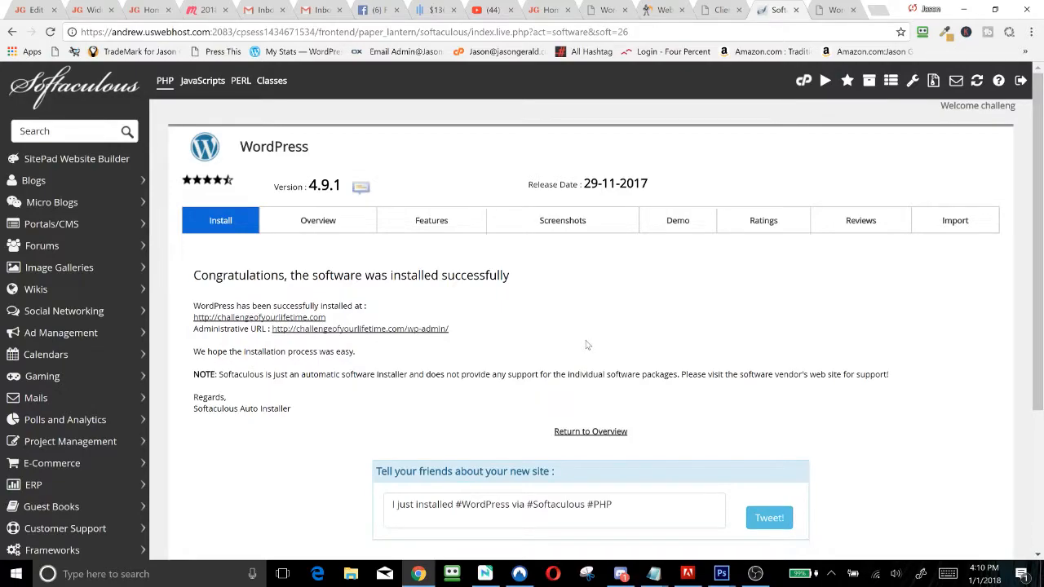
{"action": "left_click", "coordinate": [372, 330]}
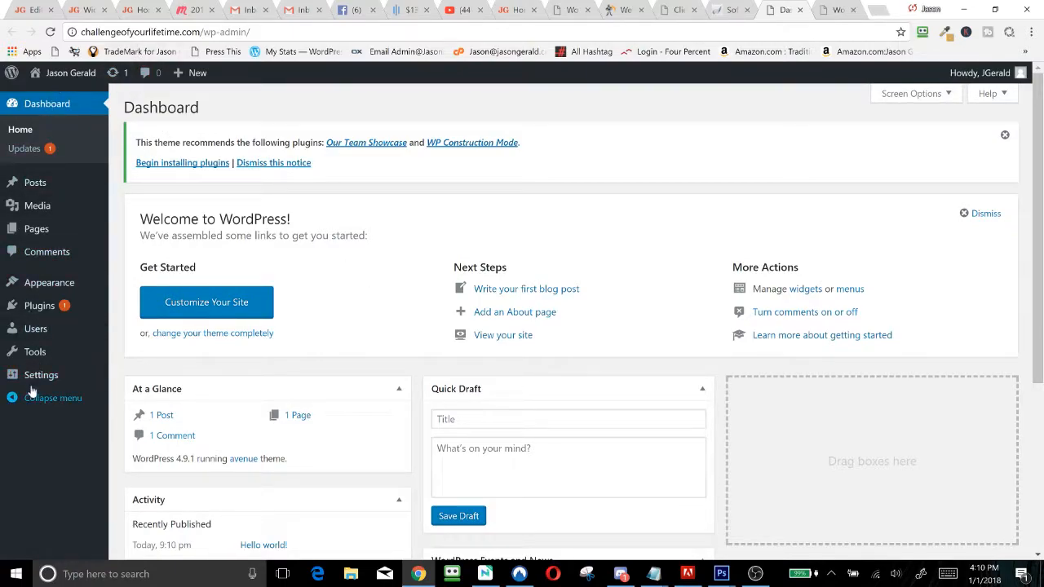
Open the live site in a separate browser tab, check its loading, and return to the WordPress dashboard
{"action": "mouse_move", "coordinate": [57, 73]}
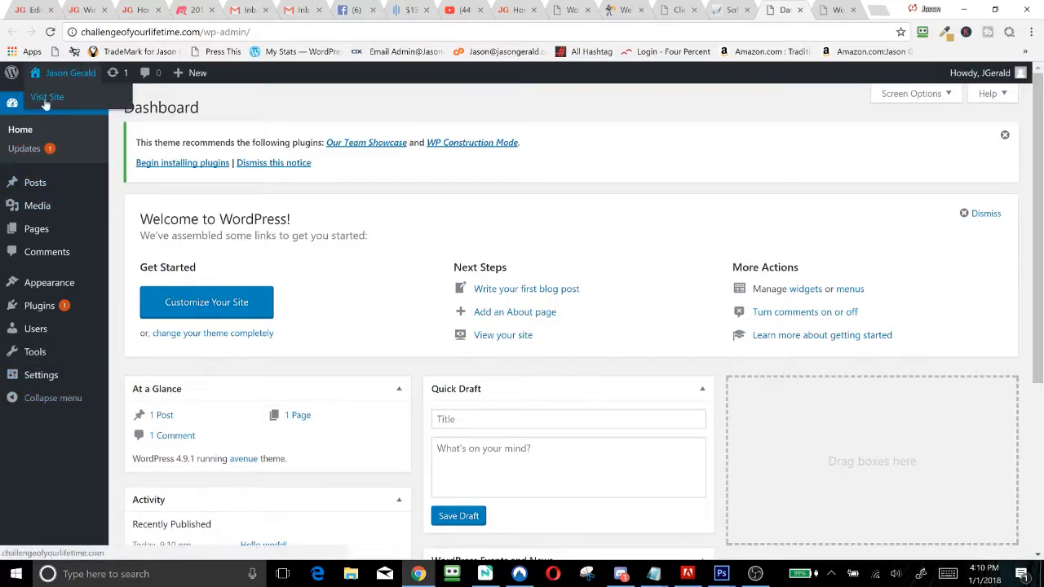
{"action": "right_click", "coordinate": [45, 98]}
{"action": "left_click", "coordinate": [74, 114]}
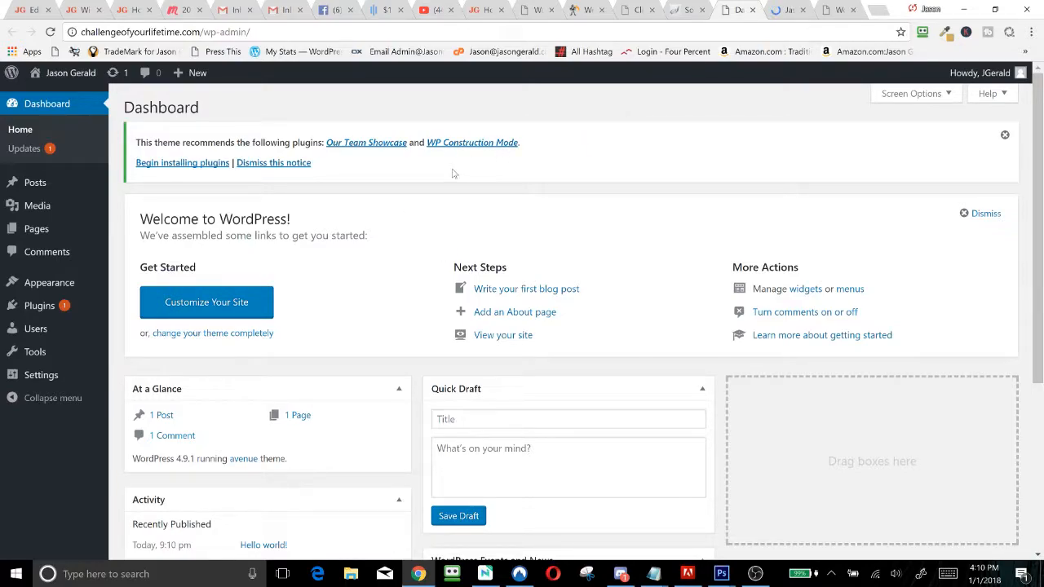
{"action": "left_click", "coordinate": [781, 9]}
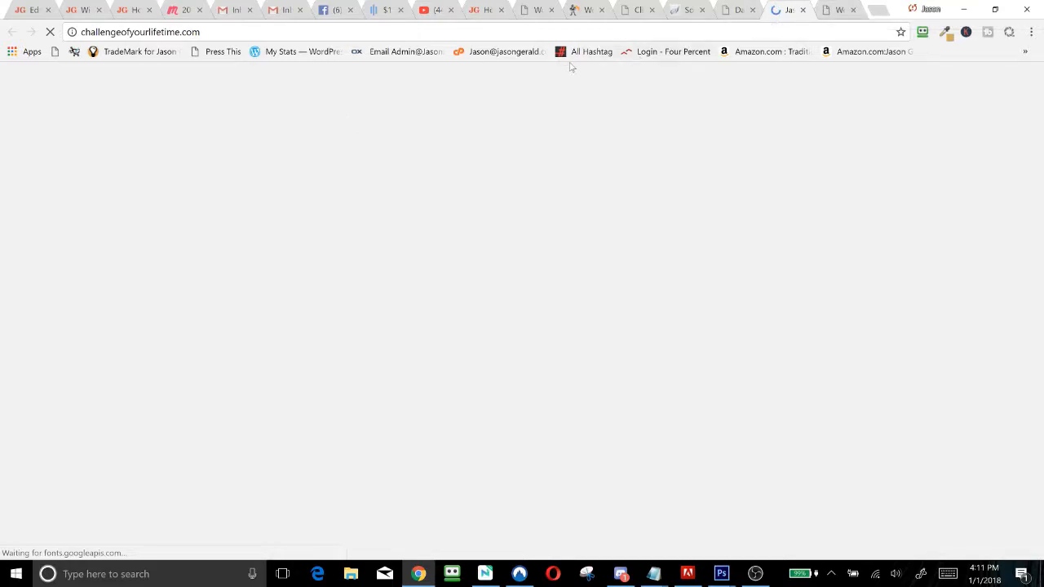
{"action": "left_click", "coordinate": [732, 10]}
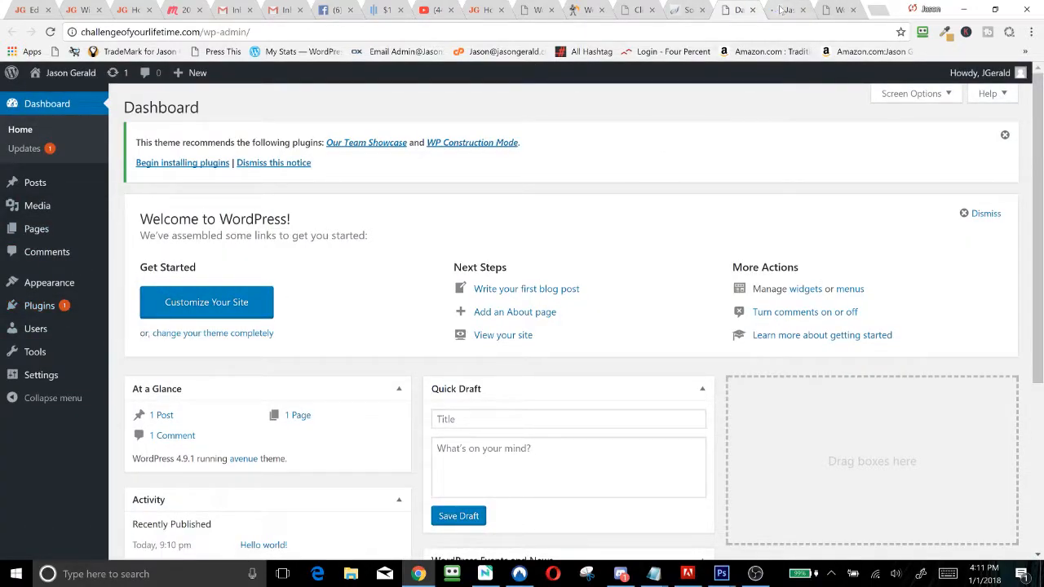
{"action": "left_click", "coordinate": [781, 9]}
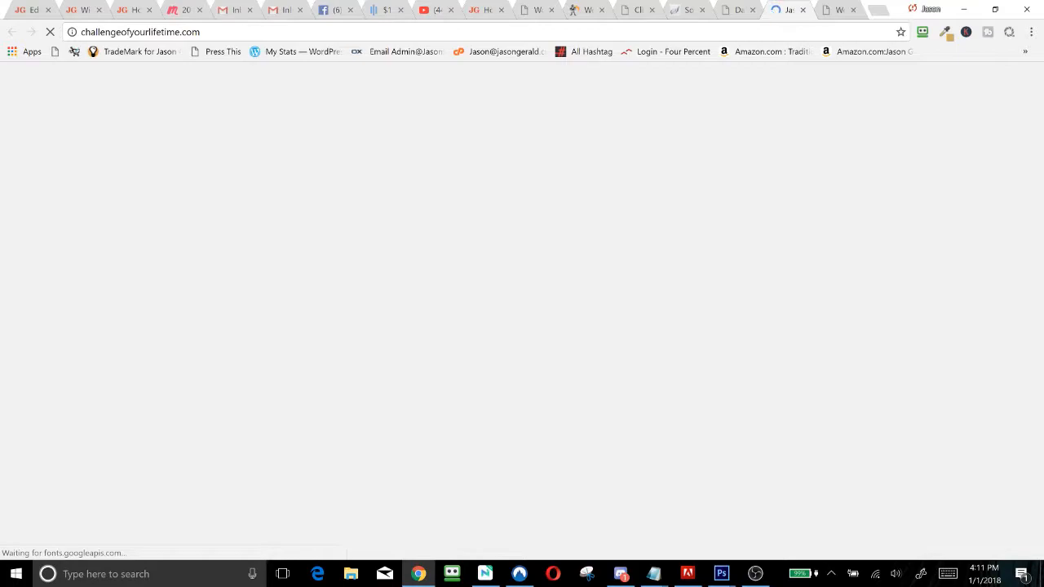
{"action": "left_click", "coordinate": [734, 10]}
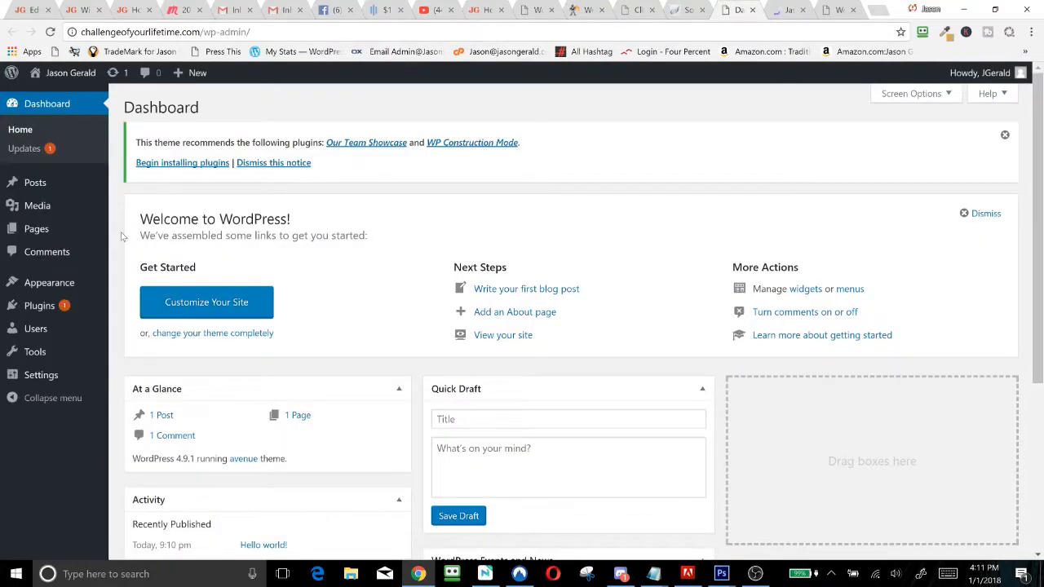
Open the installed themes page in the WordPress admin, recheck the live site's tab, and return to the themes
{"action": "mouse_move", "coordinate": [57, 287]}
{"action": "left_click", "coordinate": [132, 284]}
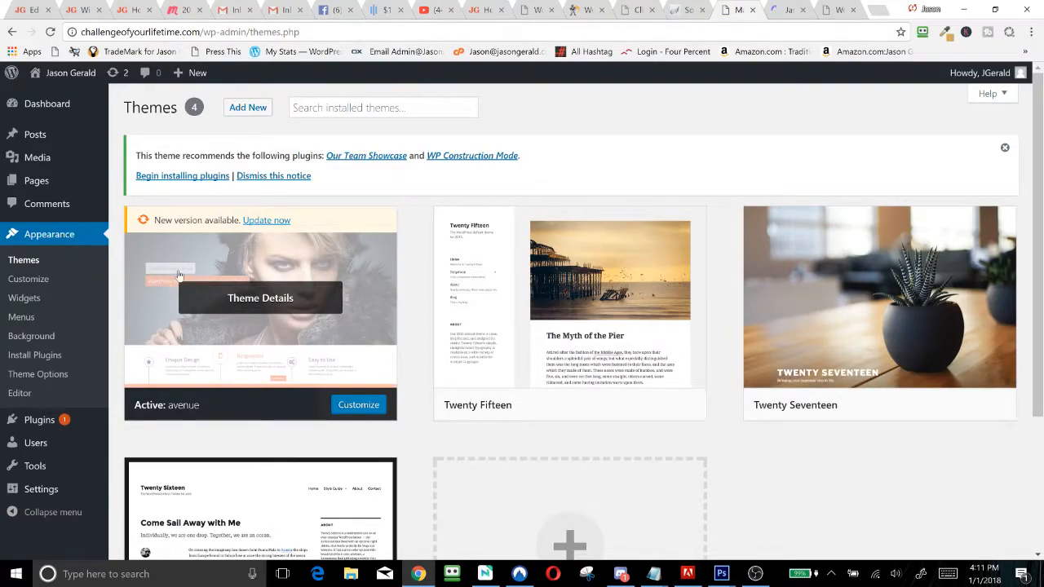
{"action": "left_click", "coordinate": [787, 8]}
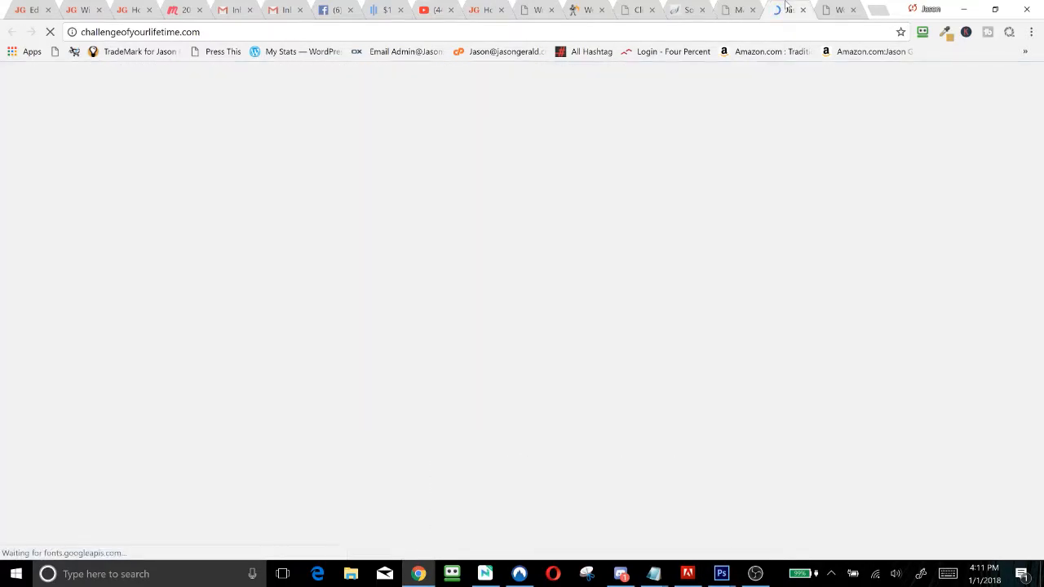
{"action": "left_click", "coordinate": [736, 10]}
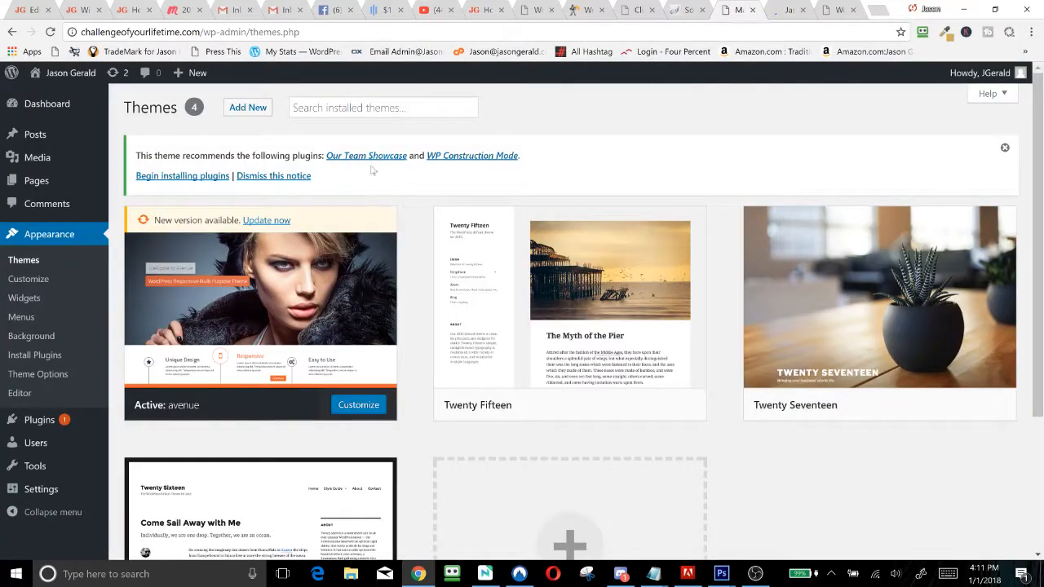
Update the active avenue theme to its new version and close the browser tabs of the live site and Sky View hosting
{"action": "left_click", "coordinate": [267, 221]}
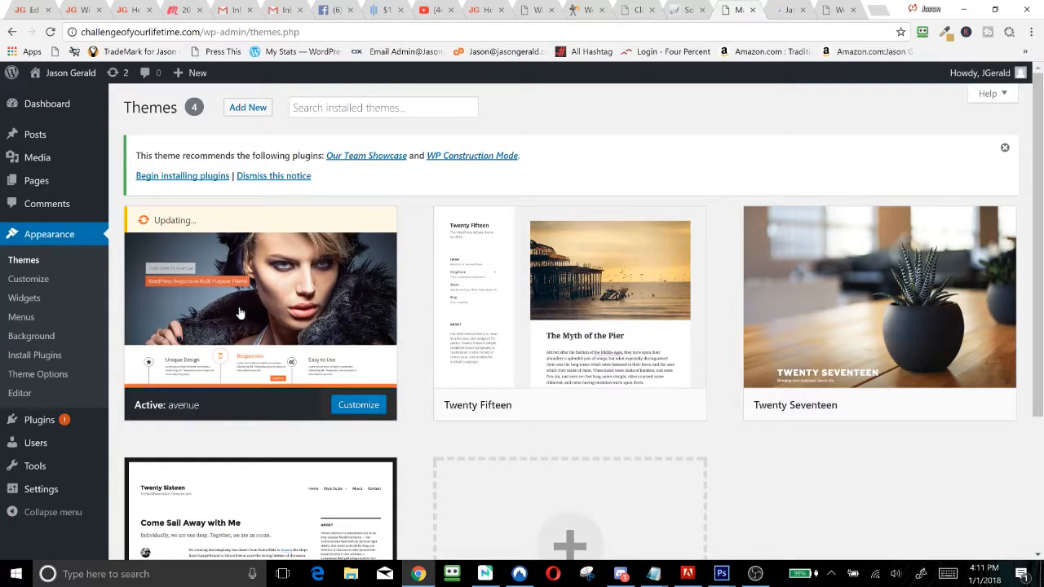
{"action": "left_click", "coordinate": [783, 9]}
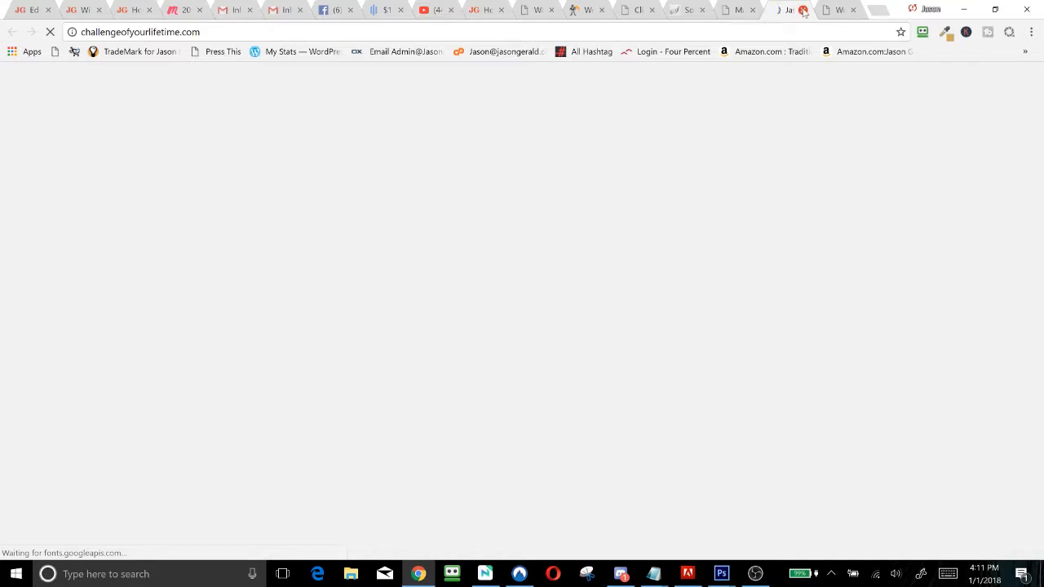
{"action": "left_click", "coordinate": [804, 10]}
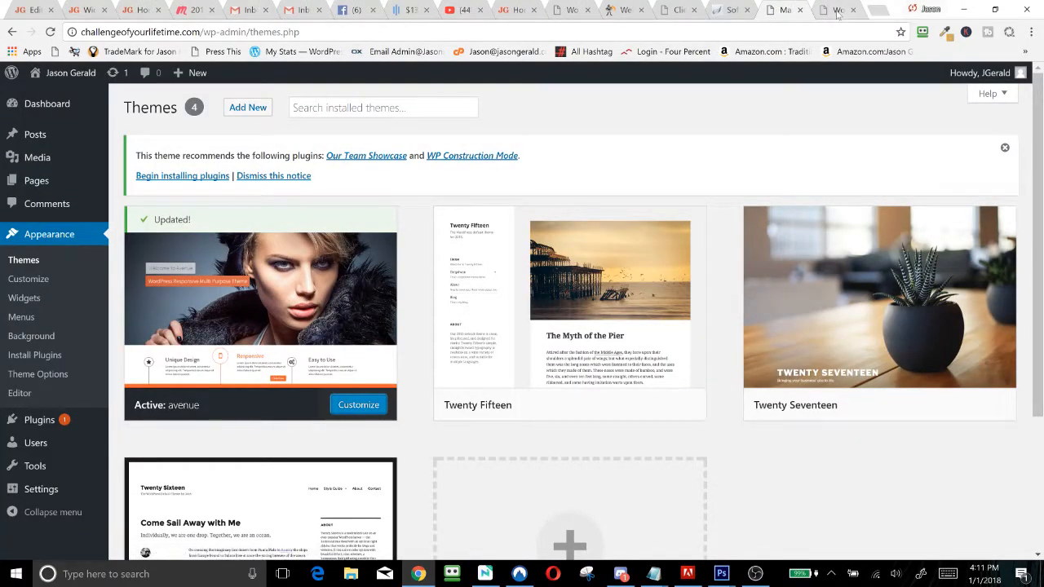
{"action": "left_click", "coordinate": [838, 11]}
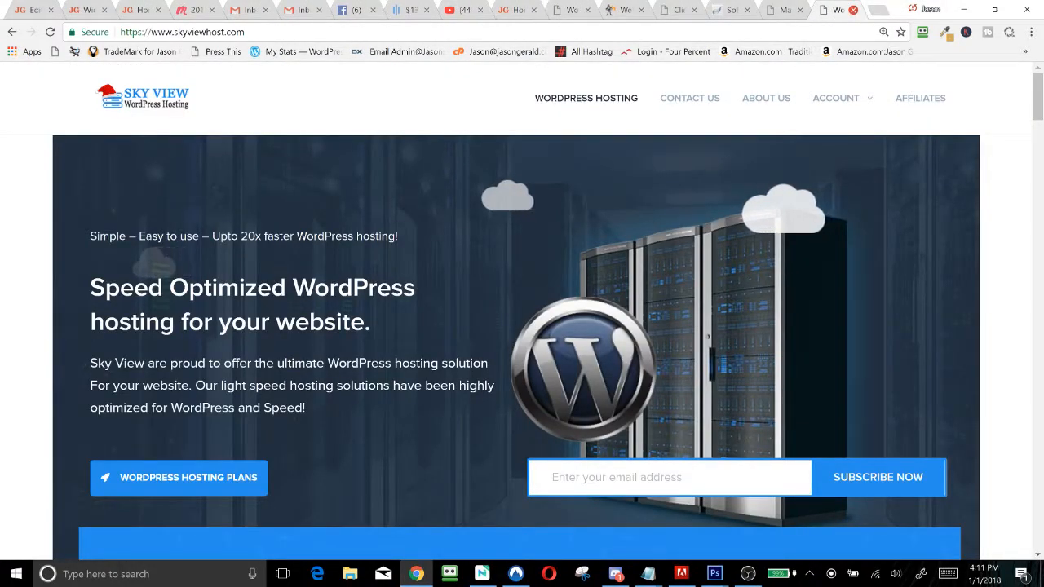
{"action": "left_click", "coordinate": [853, 10]}
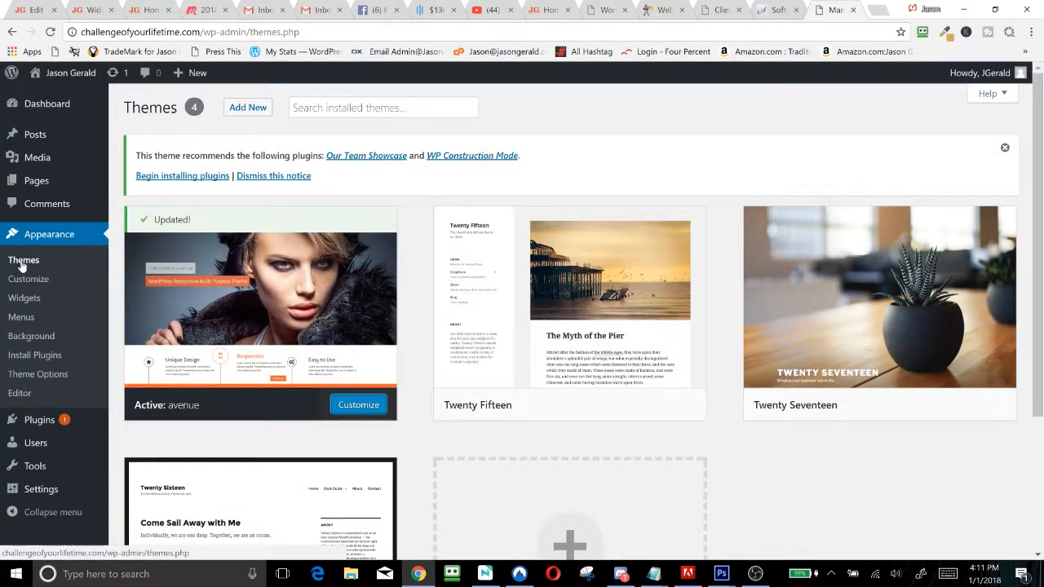
{"action": "scroll", "coordinate": [251, 300], "scroll_direction": "down", "scroll_amount": 1}
{"action": "scroll", "coordinate": [250, 300], "scroll_direction": "down", "scroll_amount": 2}
{"action": "scroll", "coordinate": [251, 300], "scroll_direction": "up", "scroll_amount": 3}
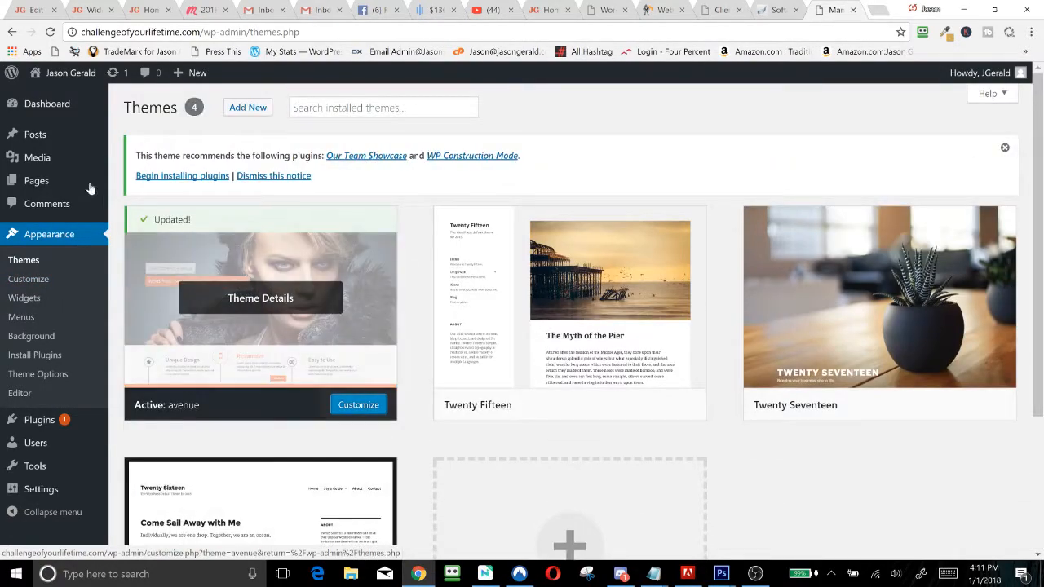
Check the stream status and live chat on the YouTube live dashboard and return to the WordPress themes page
{"action": "left_click", "coordinate": [489, 10]}
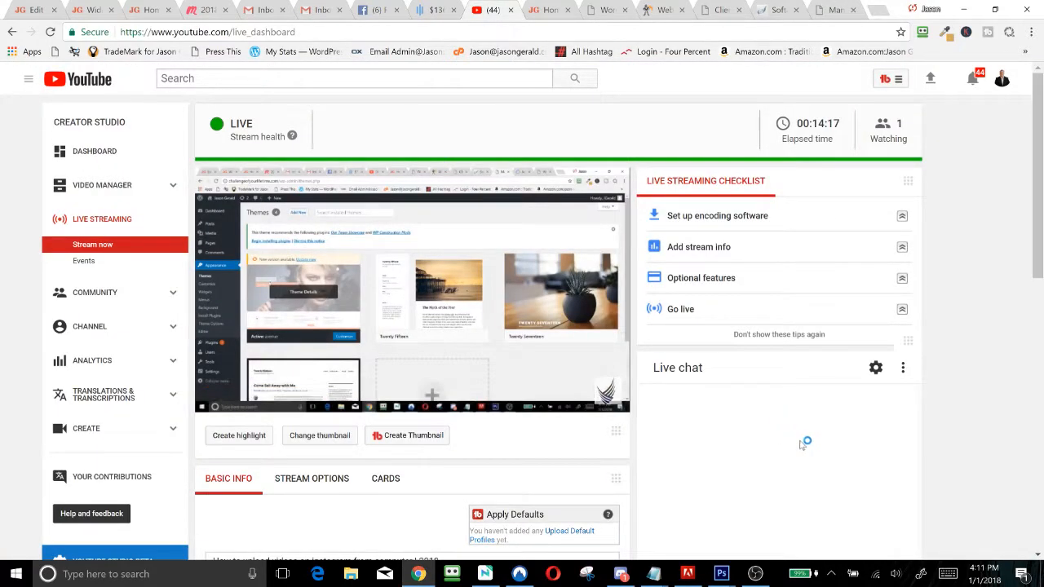
{"action": "scroll", "coordinate": [804, 443], "scroll_direction": "down", "scroll_amount": 3}
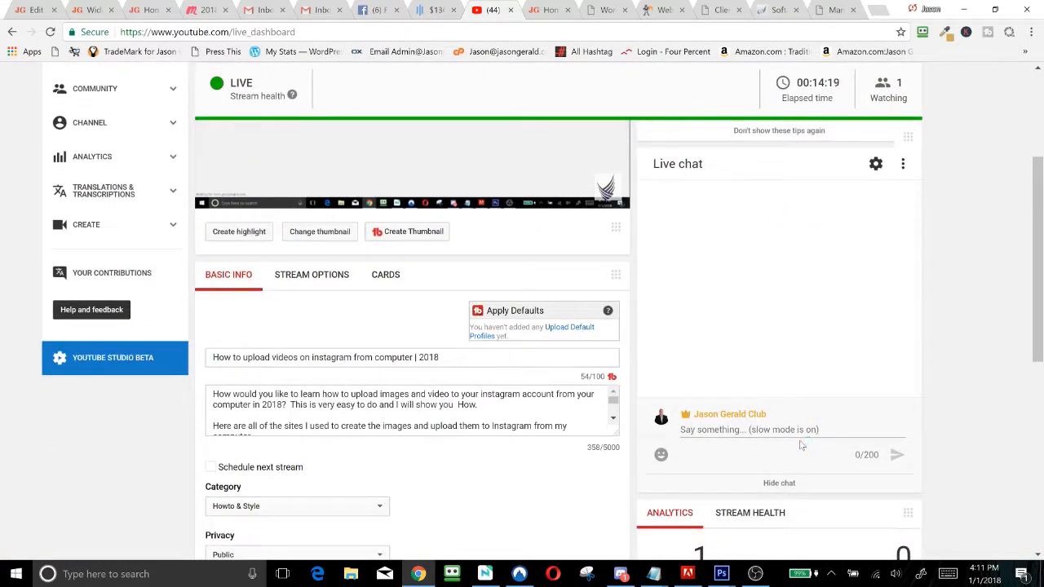
{"action": "scroll", "coordinate": [801, 445], "scroll_direction": "up", "scroll_amount": 3}
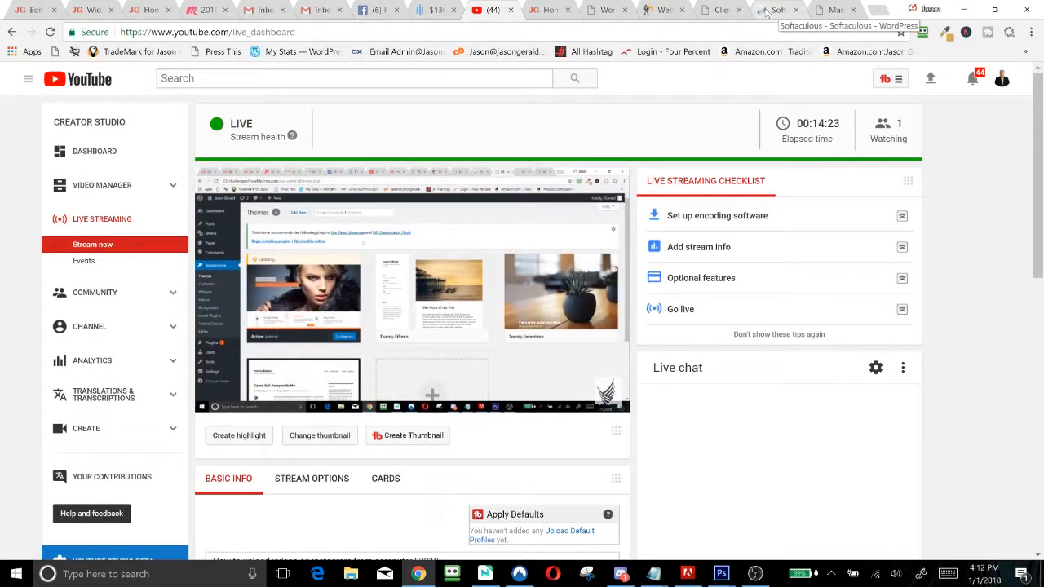
{"action": "left_click", "coordinate": [826, 11]}
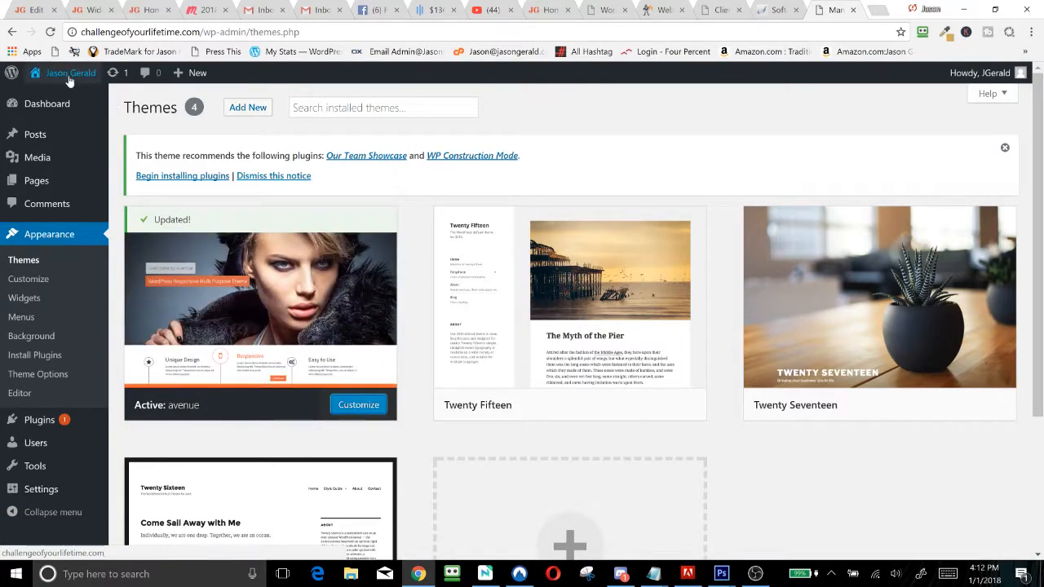
Open the site's front page in a new browser tab and examine the avenue theme's layout from header to footer
{"action": "mouse_move", "coordinate": [71, 81]}
{"action": "right_click", "coordinate": [44, 96]}
{"action": "left_click", "coordinate": [77, 107]}
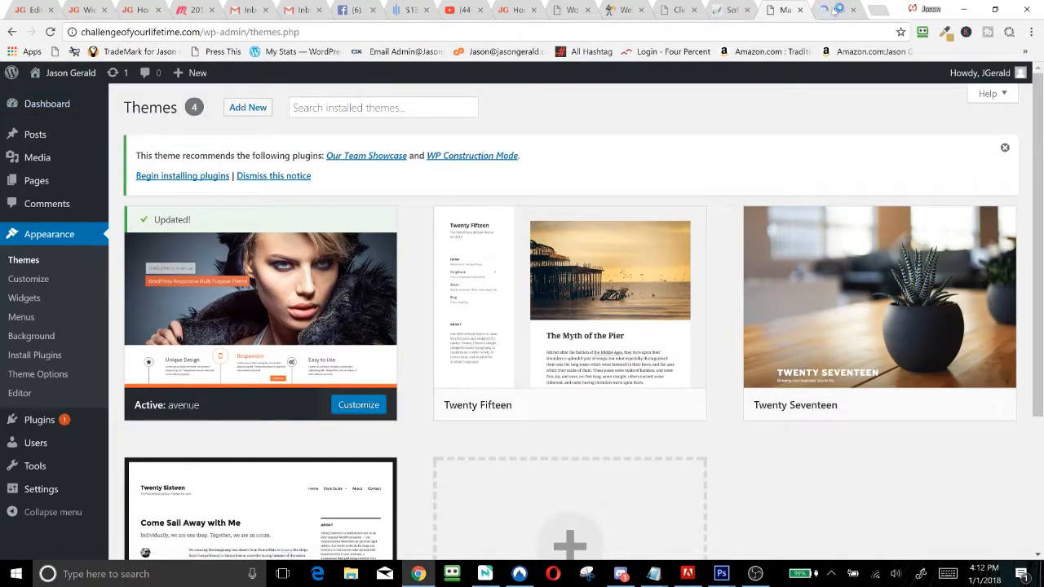
{"action": "left_click", "coordinate": [834, 11]}
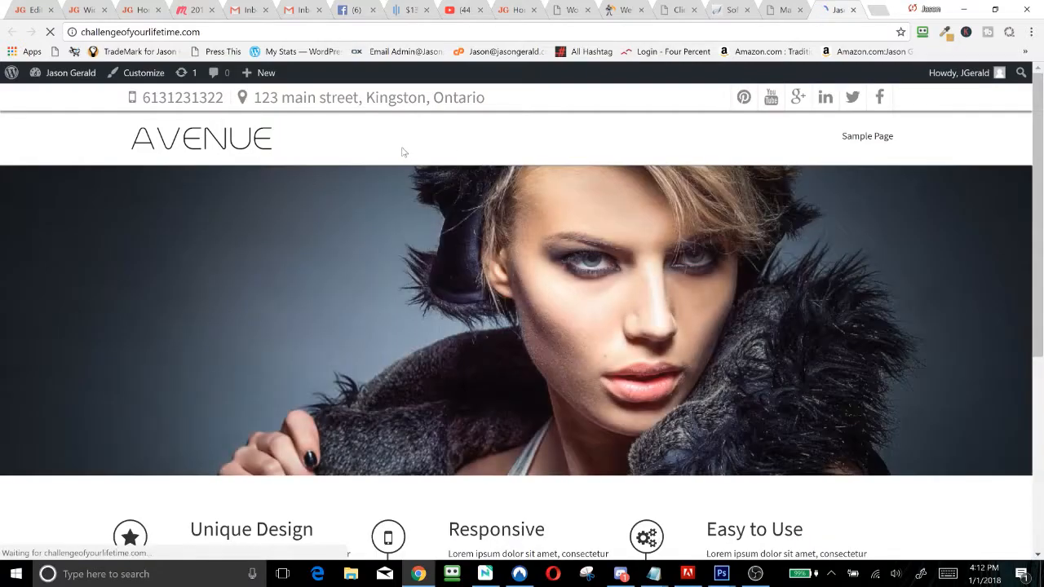
{"action": "scroll", "coordinate": [470, 218], "scroll_direction": "down", "scroll_amount": 4}
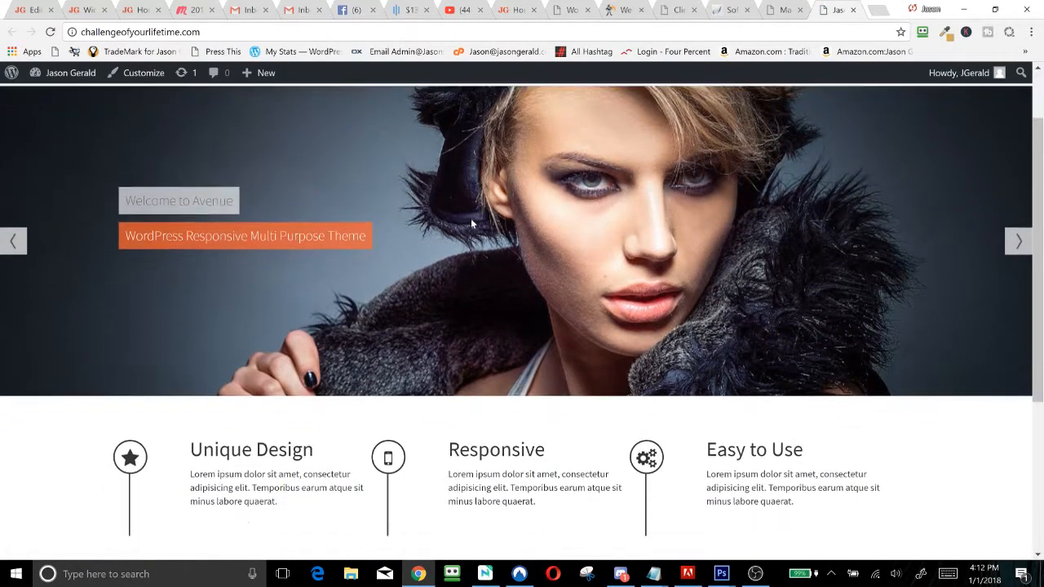
{"action": "scroll", "coordinate": [462, 214], "scroll_direction": "up", "scroll_amount": 4}
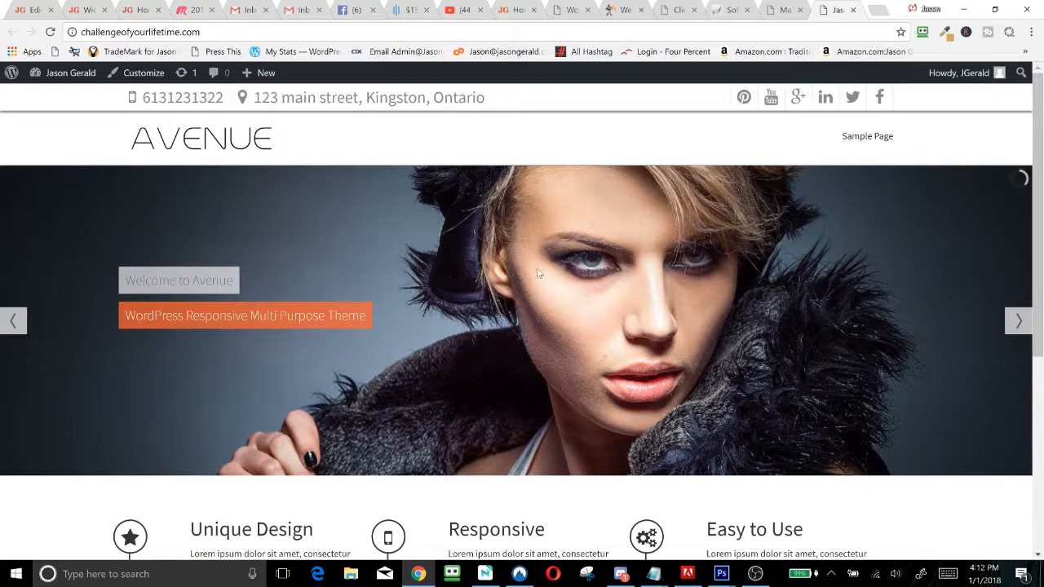
{"action": "scroll", "coordinate": [415, 266], "scroll_direction": "down", "scroll_amount": 4}
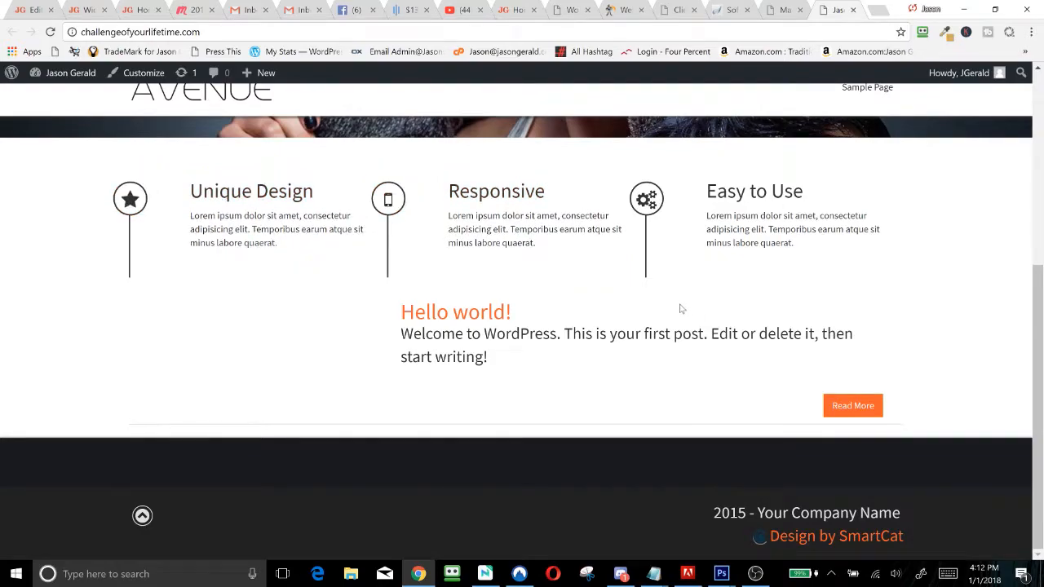
{"action": "scroll", "coordinate": [680, 304], "scroll_direction": "up", "scroll_amount": 4}
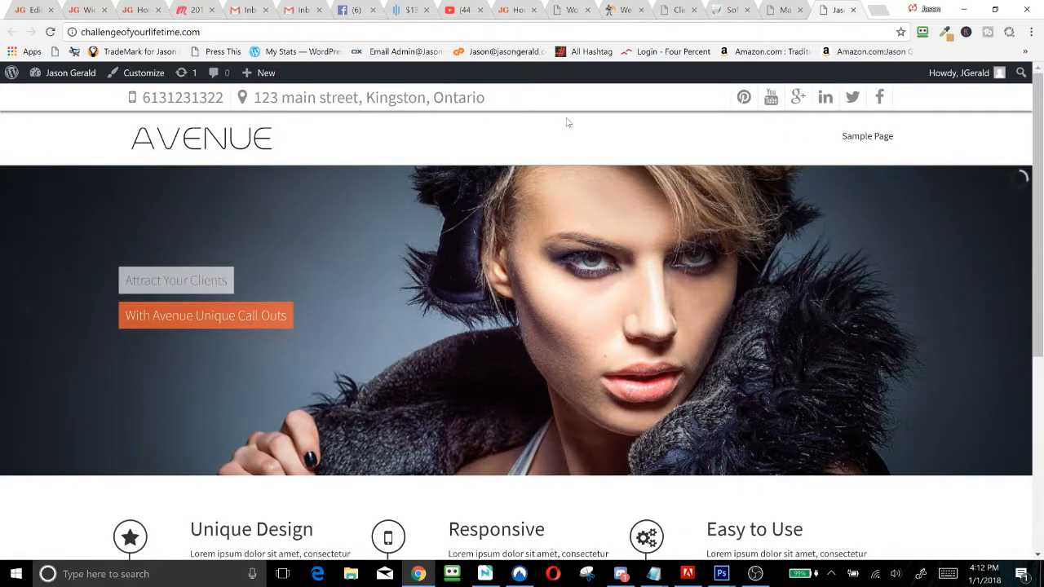
Return to the WordPress admin, review the available updates, and open the installed plugins list
{"action": "left_click", "coordinate": [778, 10]}
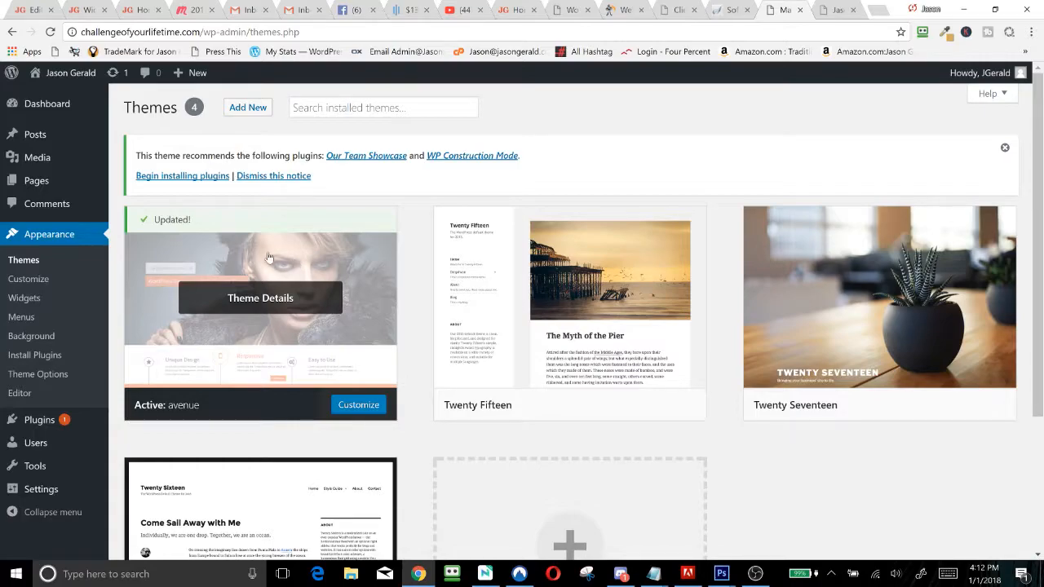
{"action": "mouse_move", "coordinate": [49, 115]}
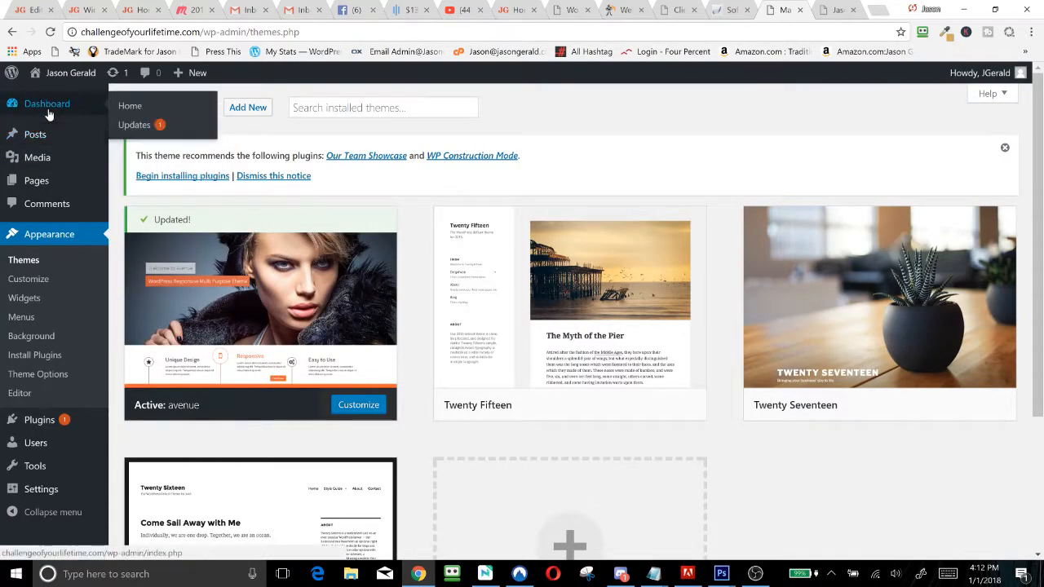
{"action": "left_click", "coordinate": [140, 127]}
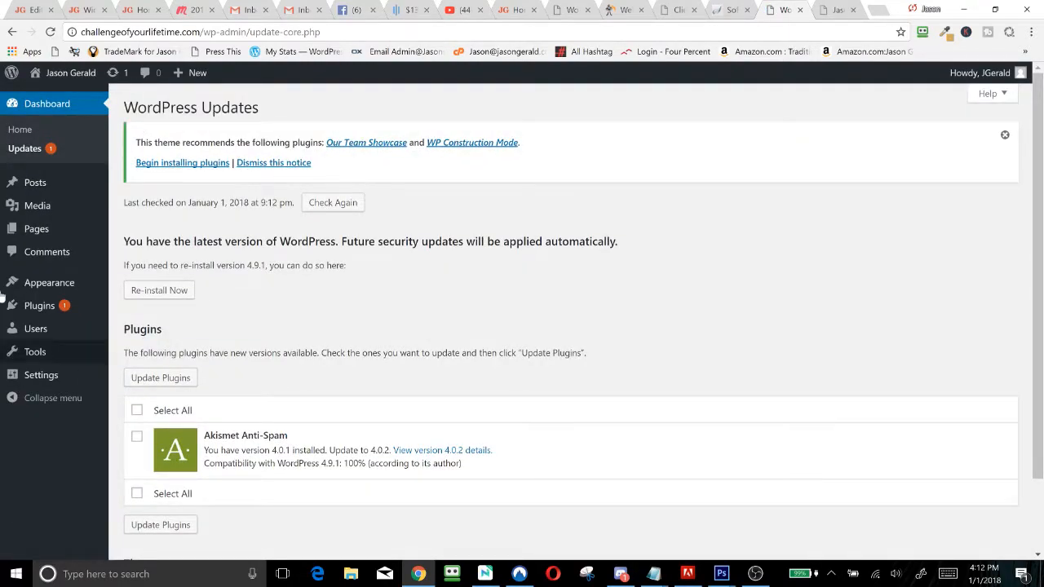
{"action": "left_click", "coordinate": [45, 307]}
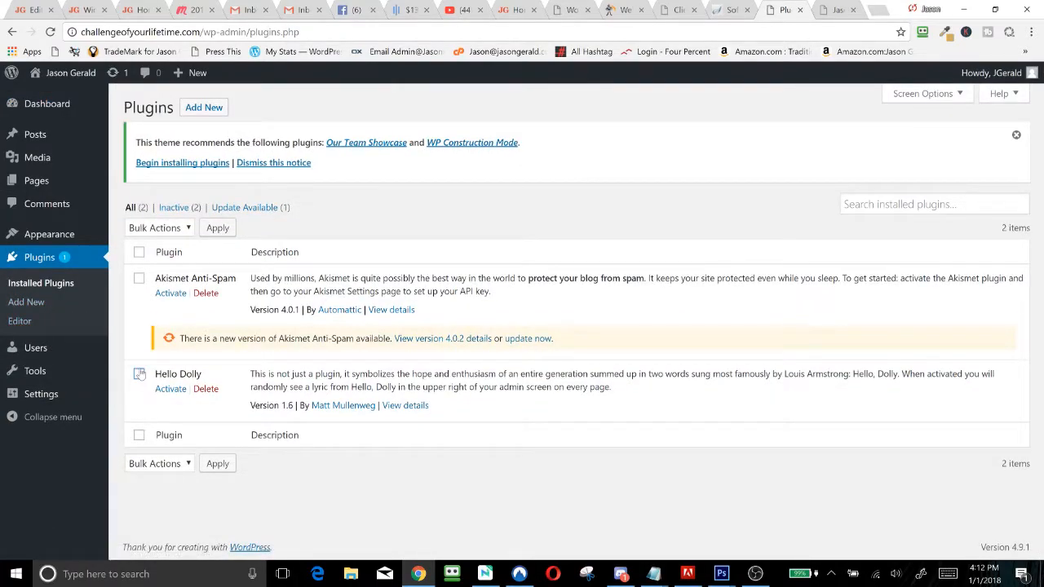
Select both installed plugins and delete Hello Dolly together with its data
{"action": "left_click", "coordinate": [142, 281]}
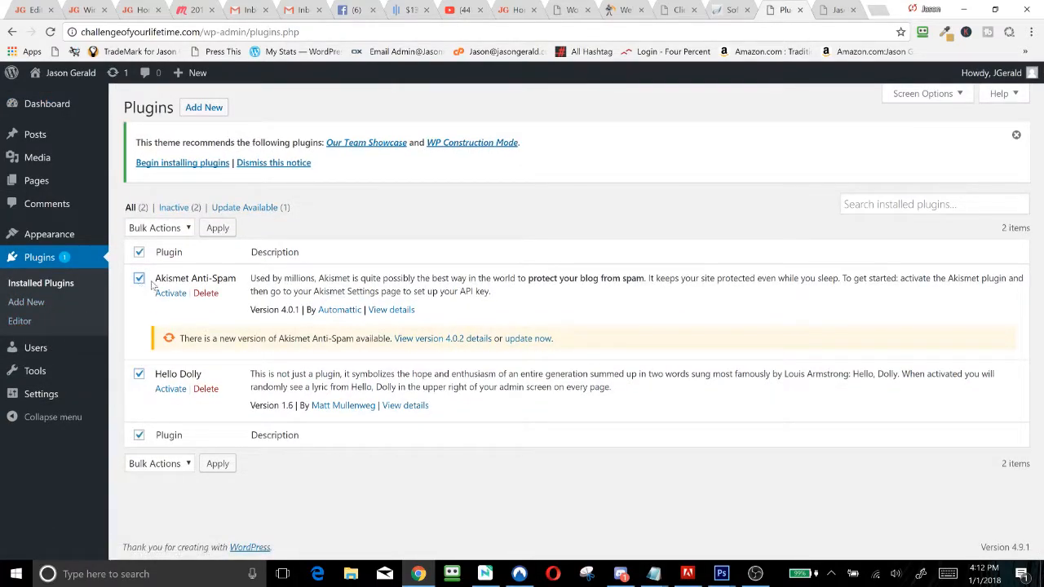
{"action": "left_click", "coordinate": [208, 389]}
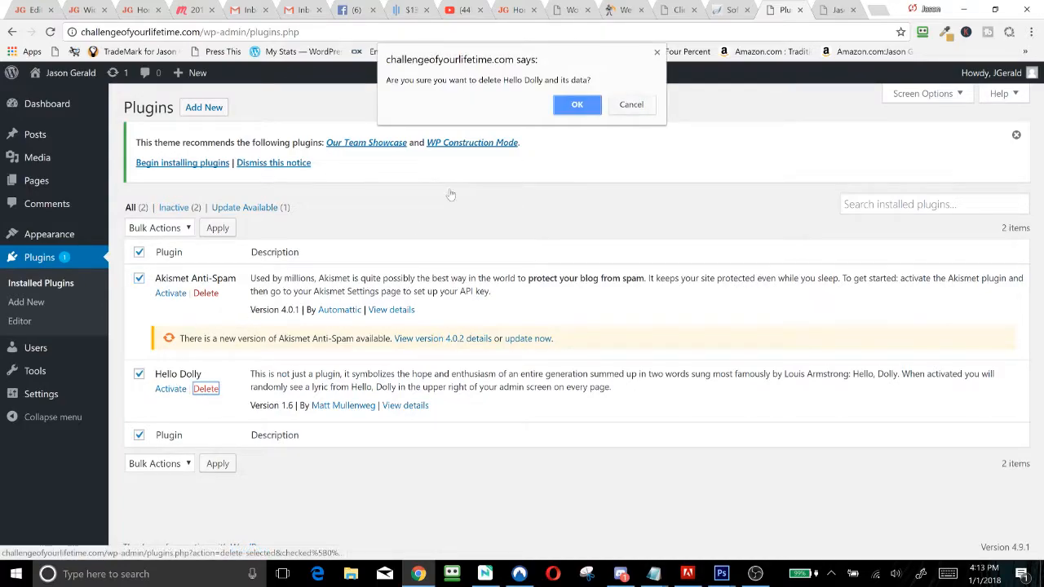
{"action": "left_click", "coordinate": [575, 104]}
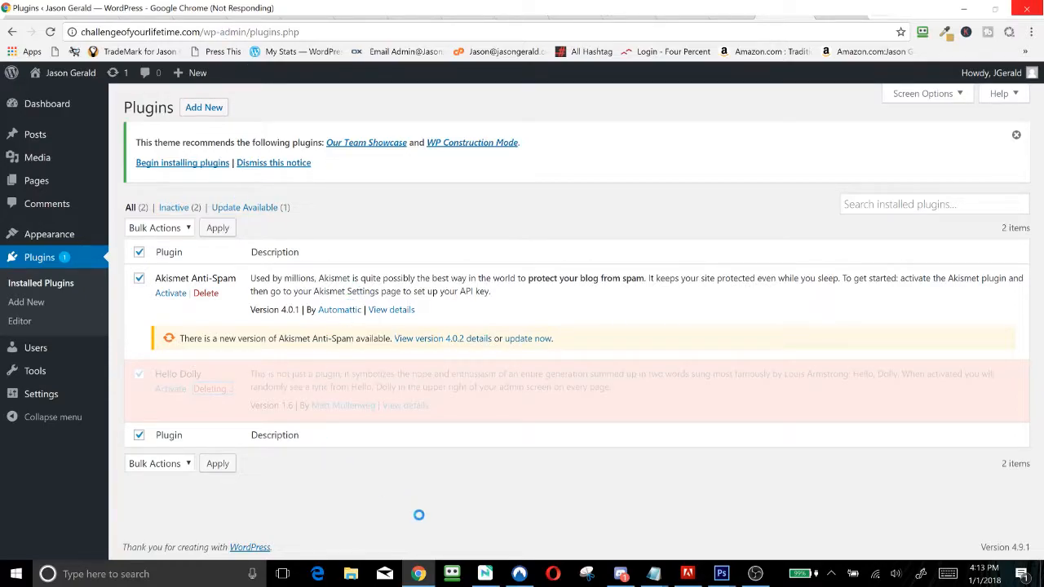
Check the streaming status in OBS, return to the plugins list, and delete Akismet Anti-Spam with its data
{"action": "left_click", "coordinate": [756, 575]}
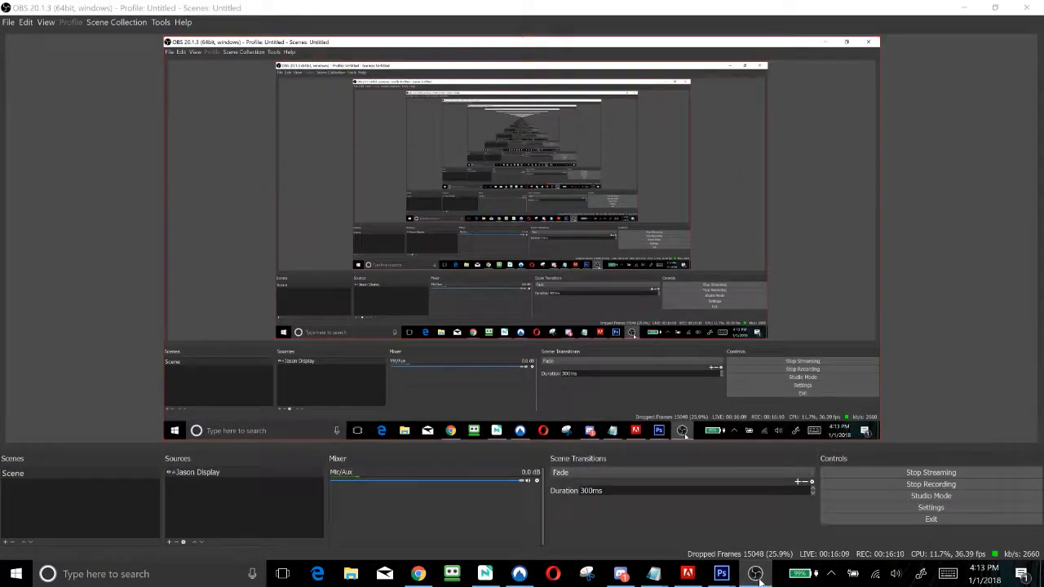
{"action": "left_click", "coordinate": [756, 575]}
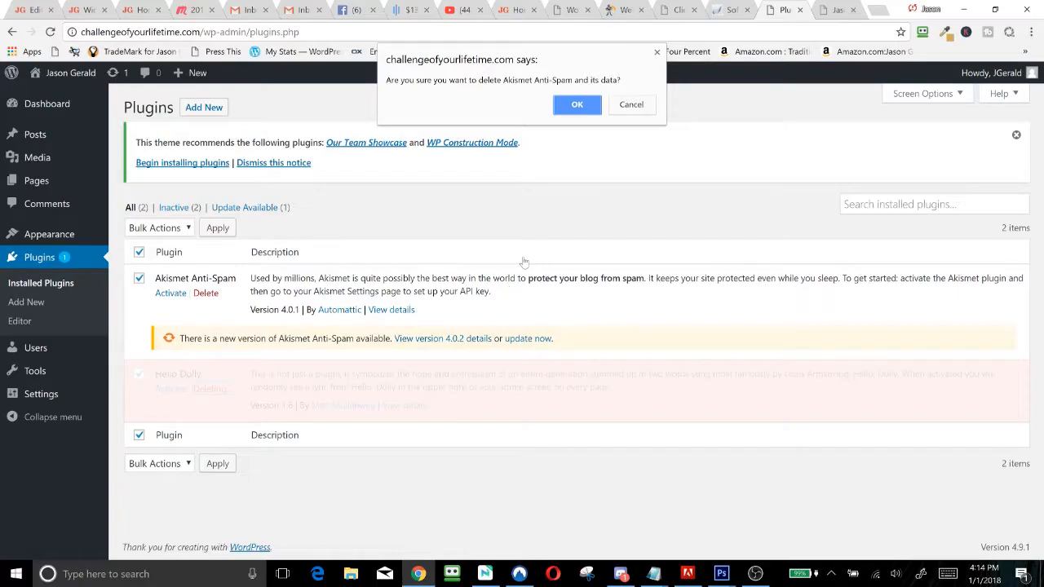
{"action": "left_click", "coordinate": [579, 106]}
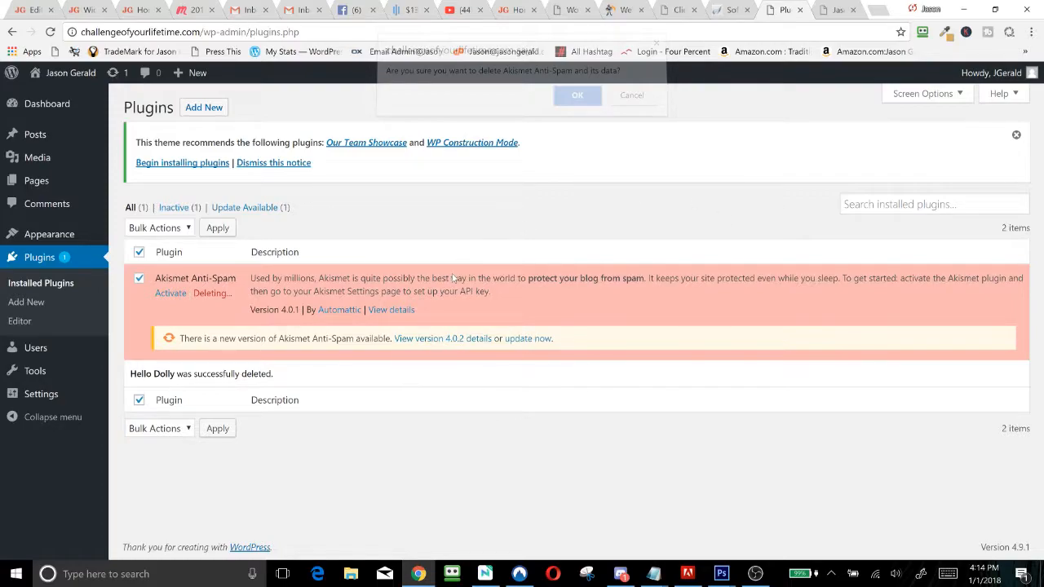
Check the stream in OBS and on the YouTube live dashboard, and revisit the Softaculous installation confirmation
{"action": "left_click", "coordinate": [754, 575]}
{"action": "left_click", "coordinate": [753, 575]}
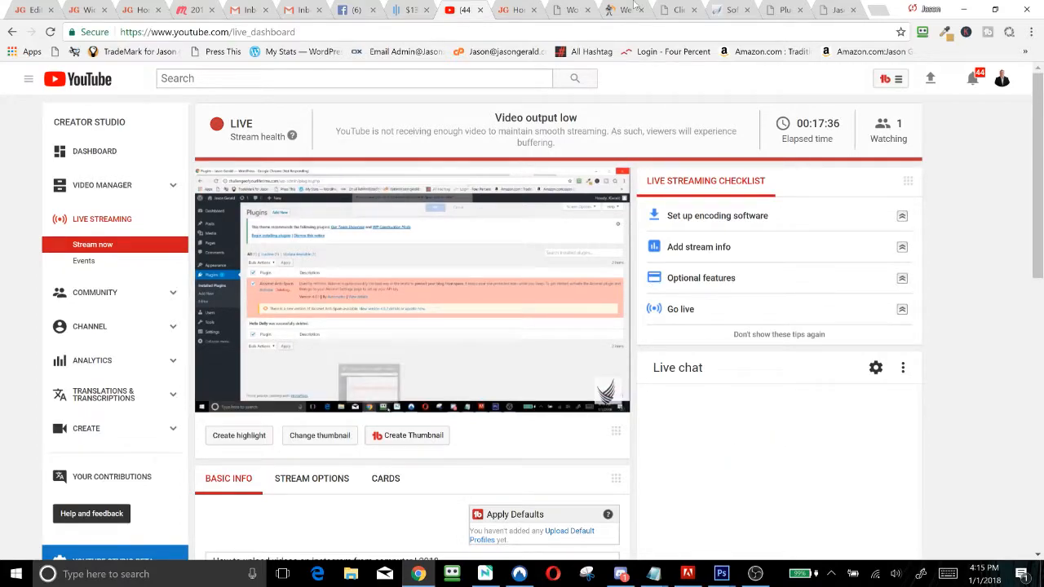
{"action": "left_click", "coordinate": [734, 10]}
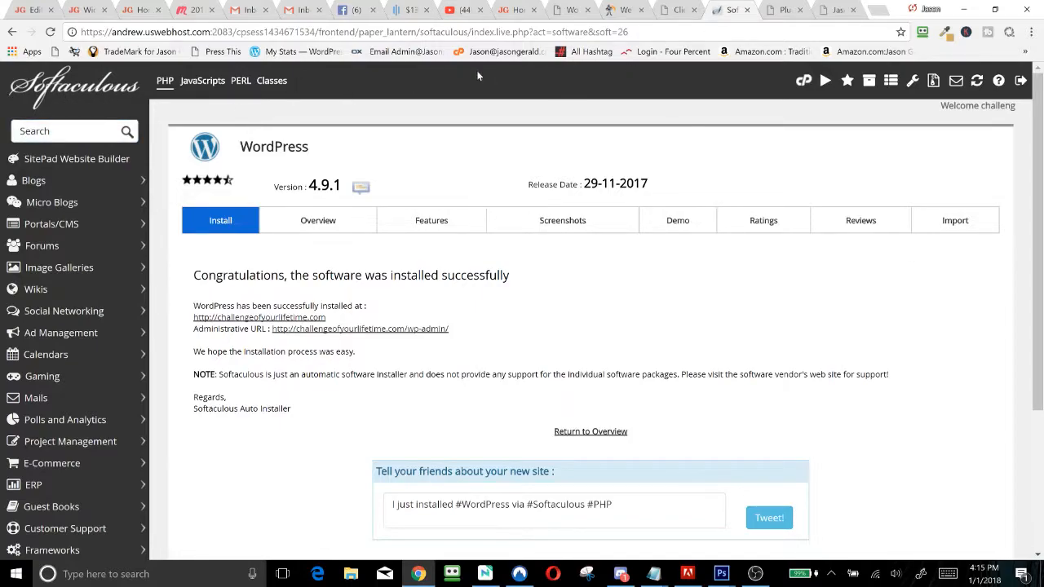
Return to the WordPress admin and browse the installed themes
{"action": "left_click", "coordinate": [778, 10]}
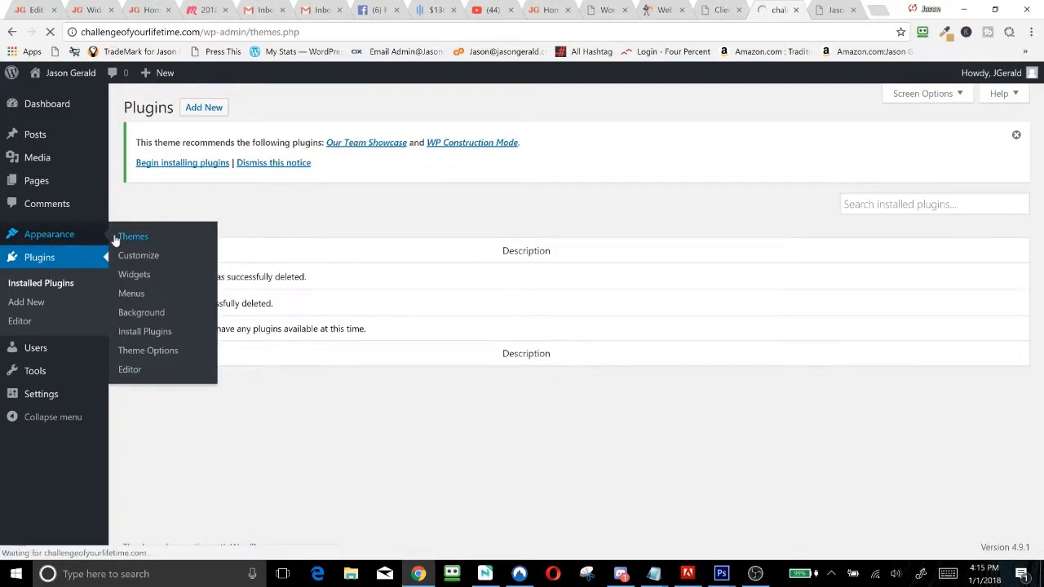
{"action": "left_click", "coordinate": [115, 239]}
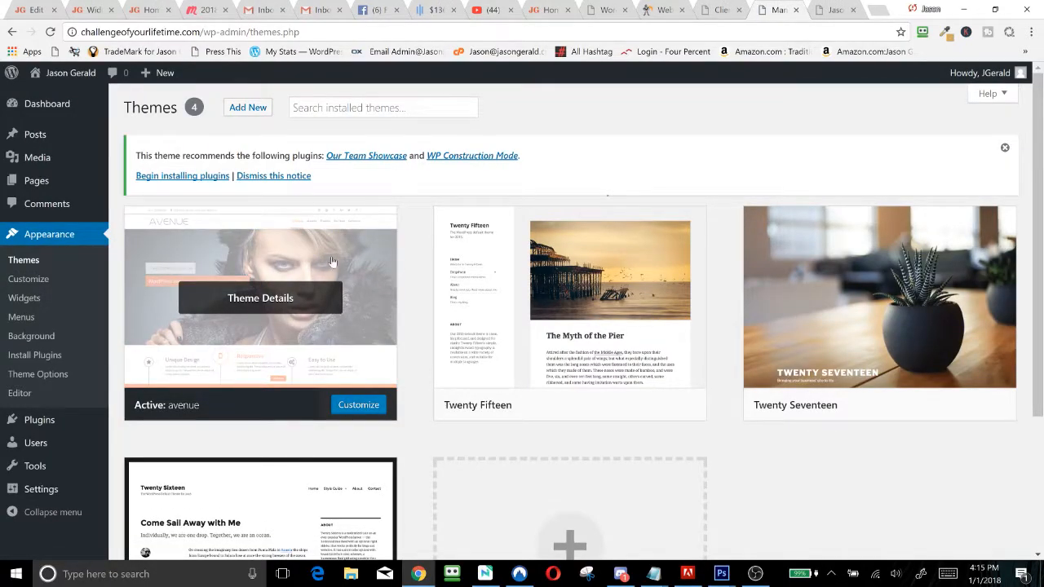
{"action": "scroll", "coordinate": [482, 433], "scroll_direction": "down", "scroll_amount": 2}
{"action": "scroll", "coordinate": [469, 405], "scroll_direction": "up", "scroll_amount": 2}
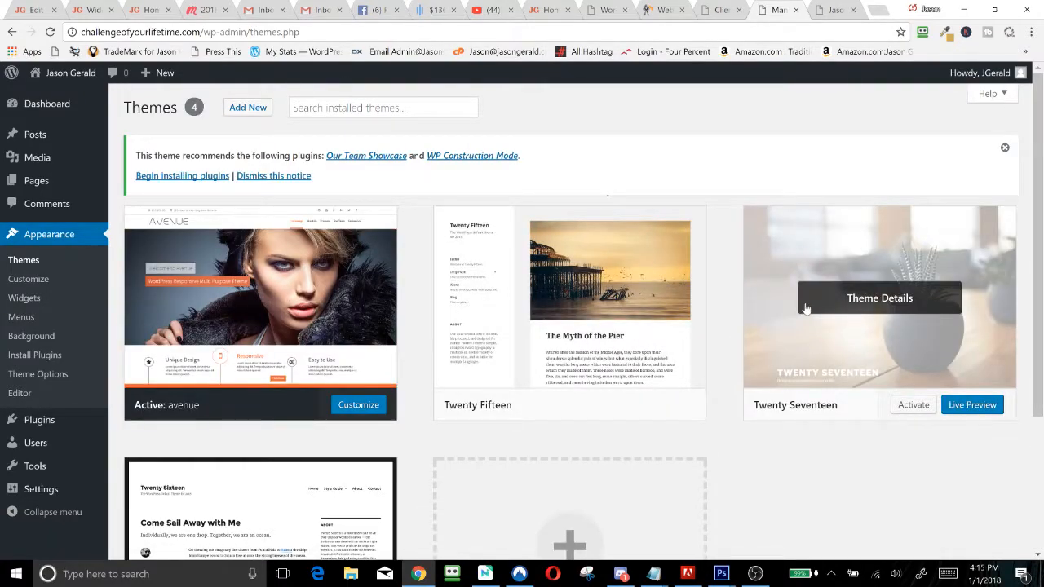
View the Twenty Seventeen theme in a live preview, close it, and activate the theme from the themes page
{"action": "left_click", "coordinate": [977, 410]}
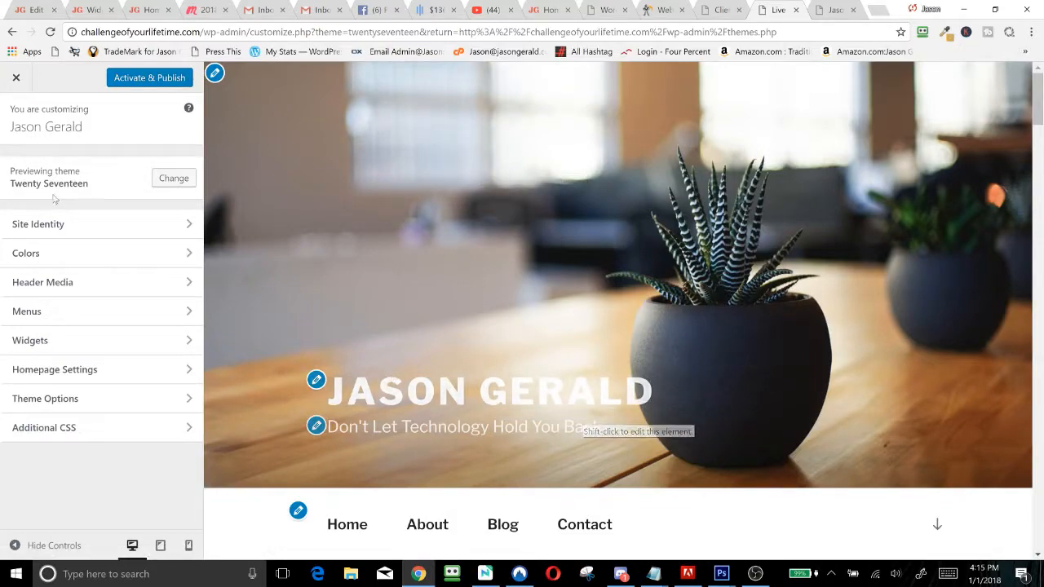
{"action": "left_click", "coordinate": [18, 78]}
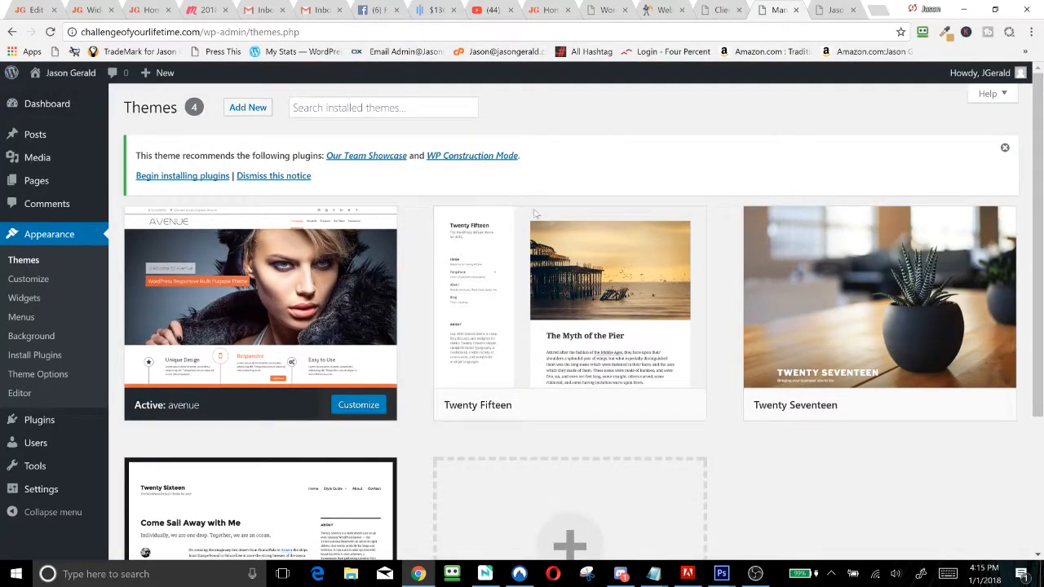
{"action": "mouse_move", "coordinate": [319, 288]}
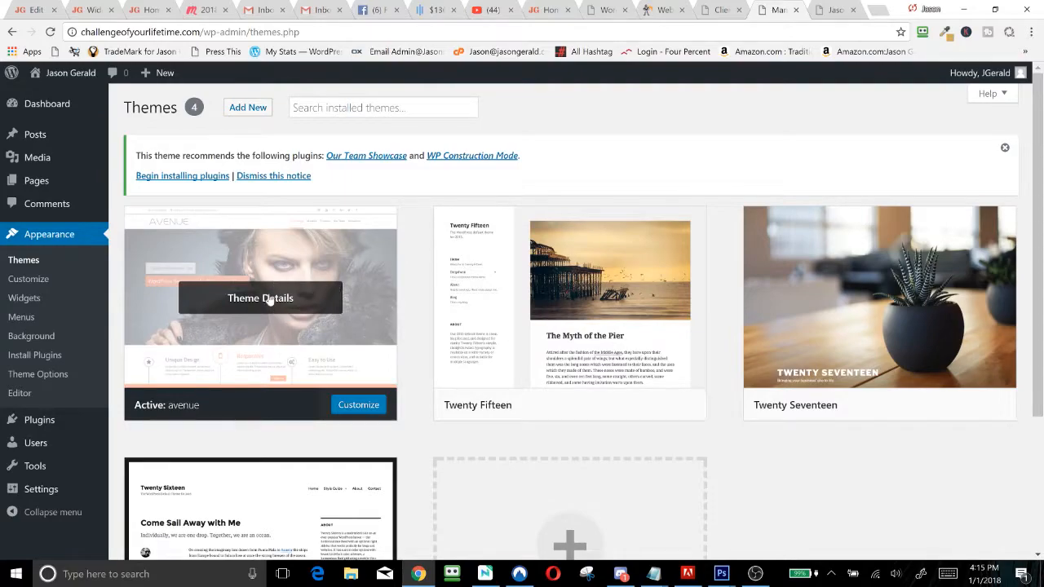
{"action": "left_click", "coordinate": [911, 406]}
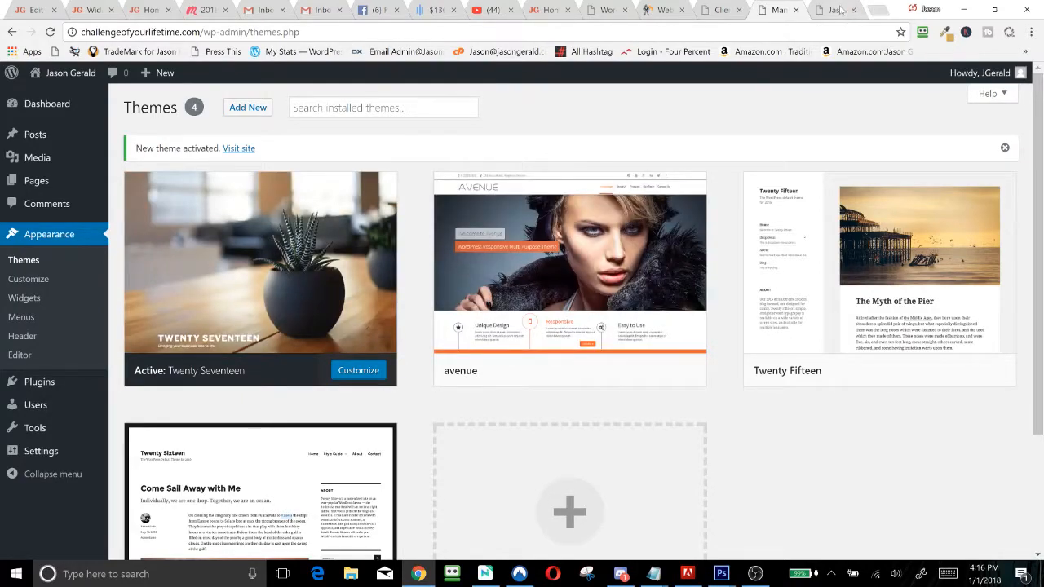
Reload the challengeofyourlifetime.com front page and look through it with the Twenty Seventeen theme applied
{"action": "left_click", "coordinate": [833, 10]}
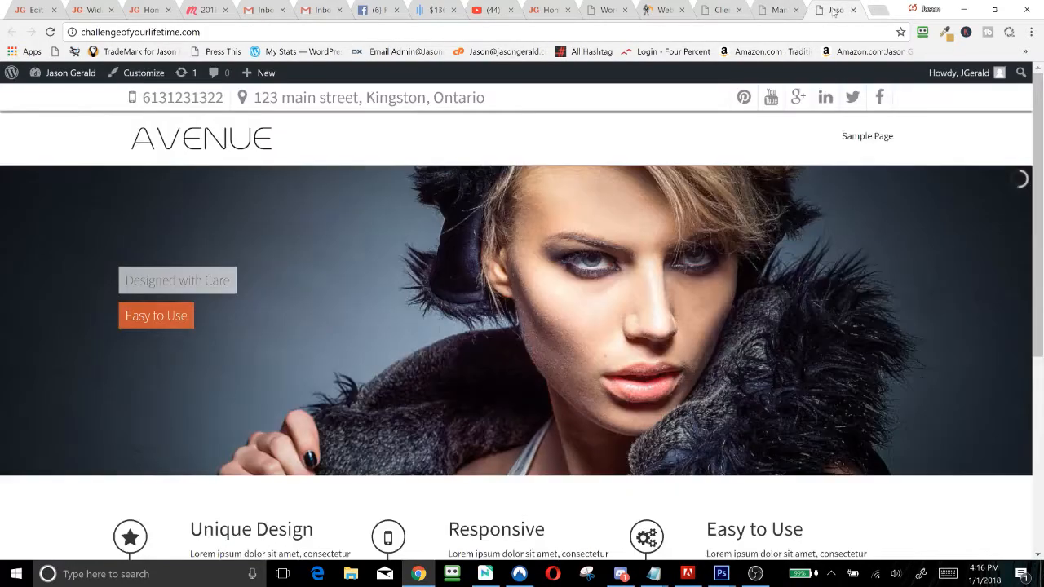
{"action": "left_click", "coordinate": [50, 32]}
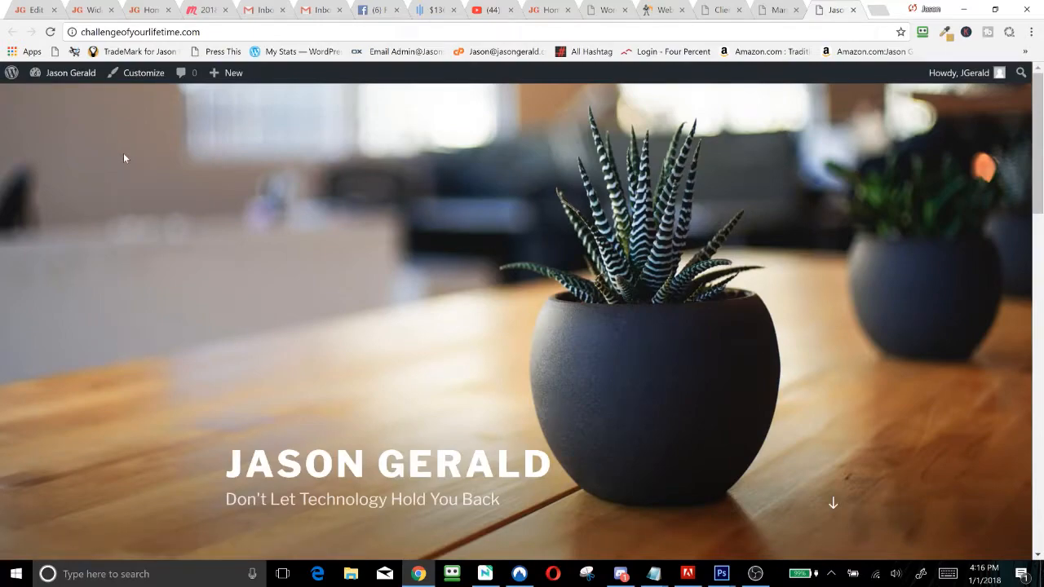
{"action": "scroll", "coordinate": [552, 264], "scroll_direction": "down", "scroll_amount": 5}
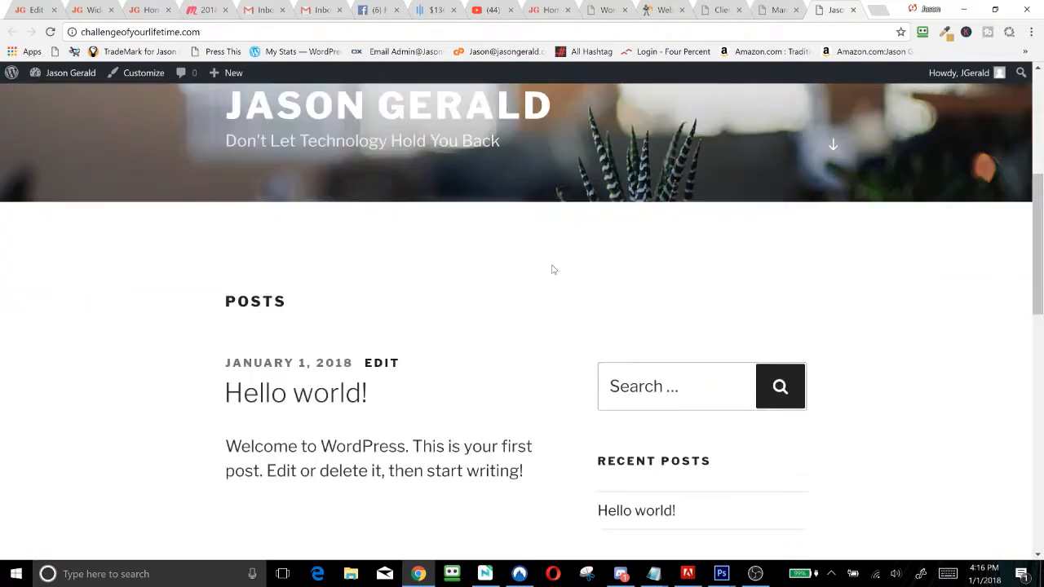
{"action": "scroll", "coordinate": [551, 270], "scroll_direction": "up", "scroll_amount": 6}
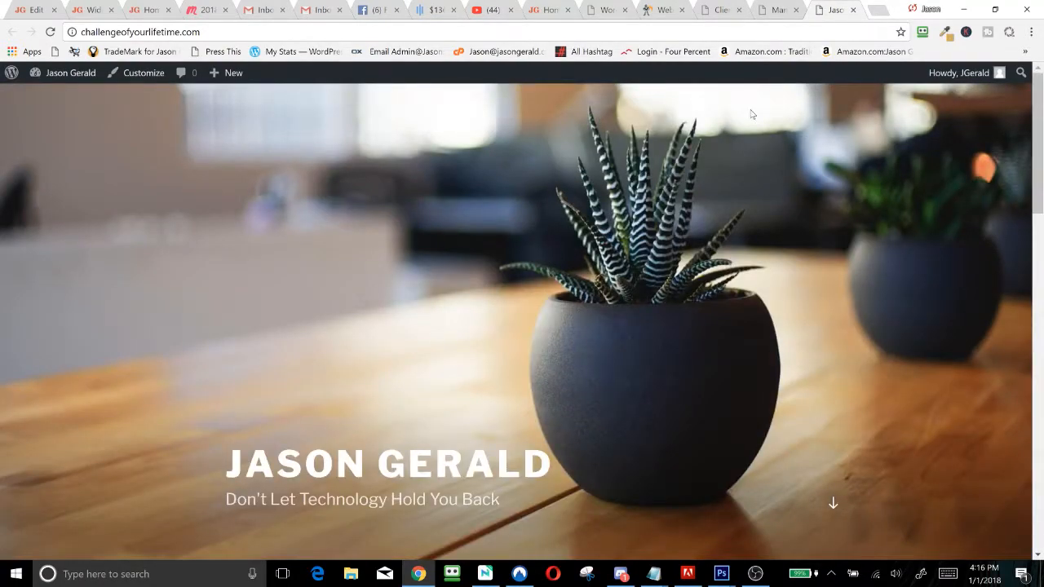
View the Media Library in the WordPress admin, compare it with the live site, and return to the installed themes
{"action": "left_click", "coordinate": [776, 14]}
{"action": "left_click", "coordinate": [43, 157]}
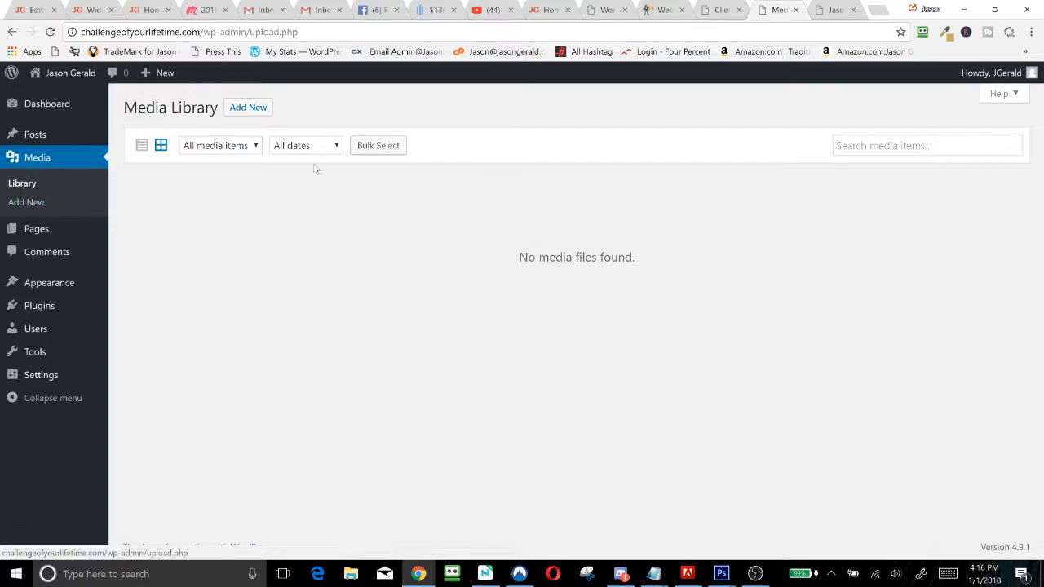
{"action": "key", "text": "ctrl+Tab"}
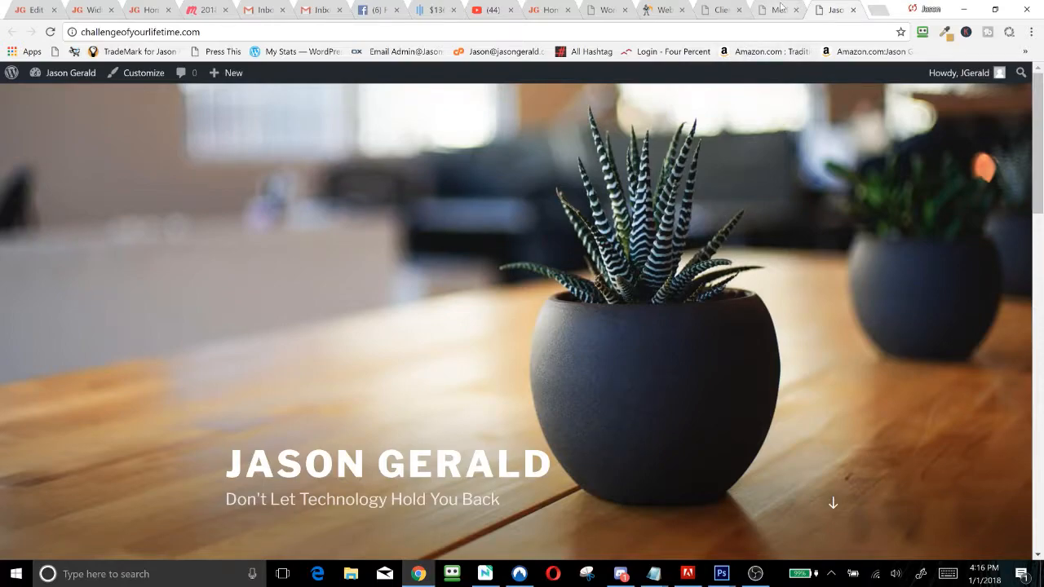
{"action": "left_click", "coordinate": [778, 10]}
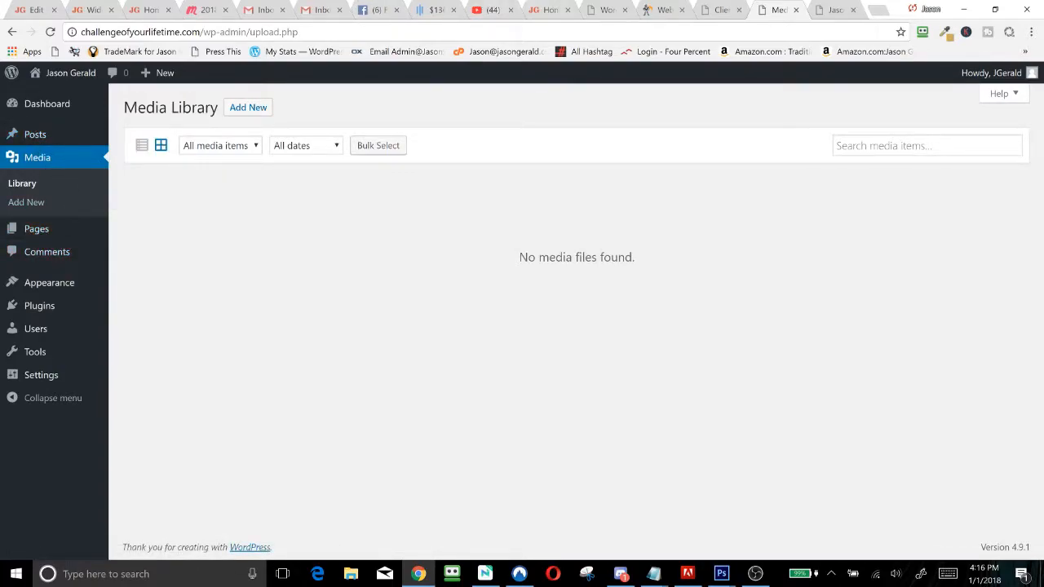
{"action": "left_click", "coordinate": [829, 9]}
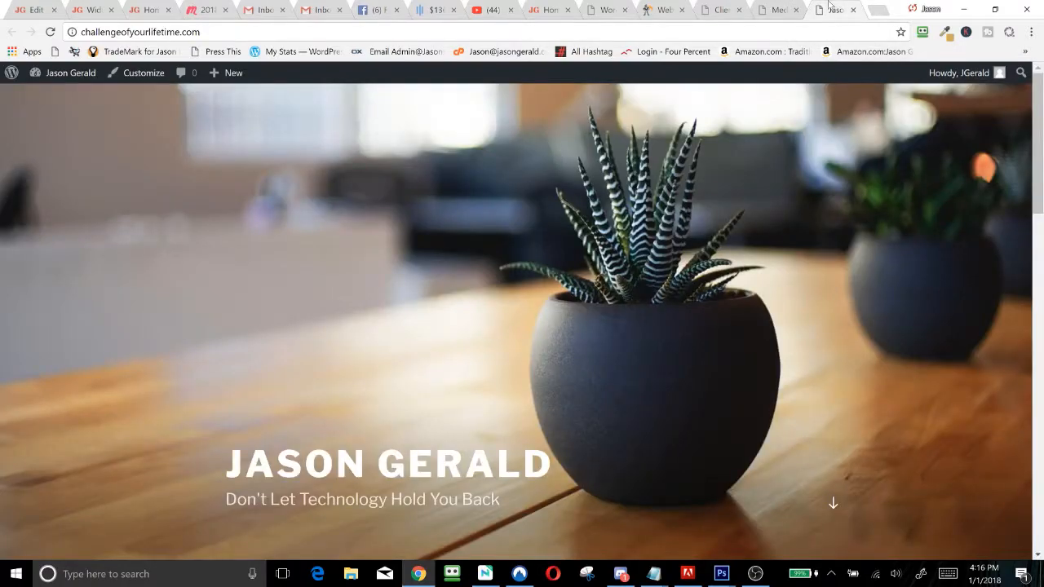
{"action": "left_click", "coordinate": [770, 10]}
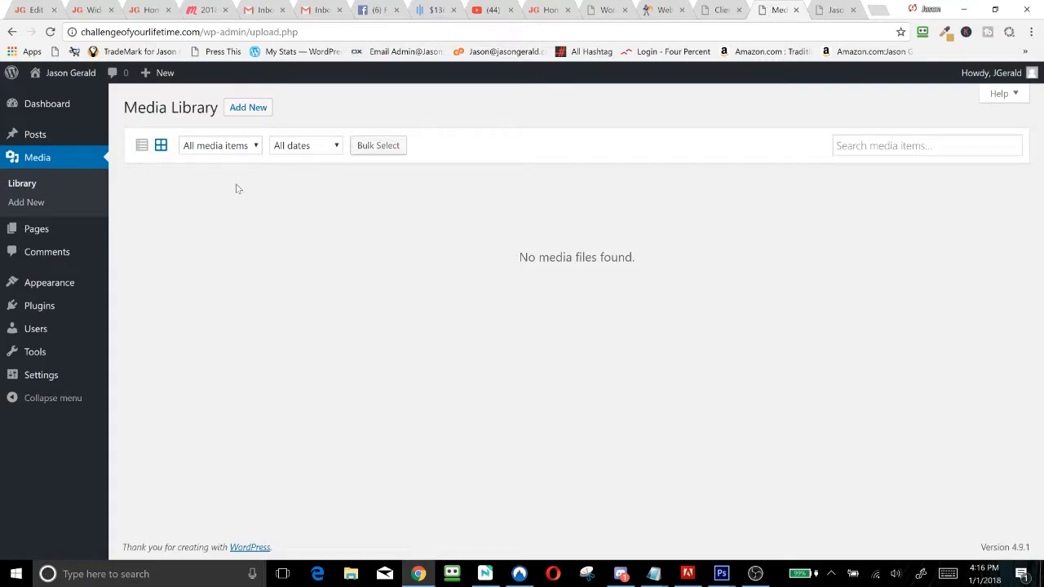
{"action": "mouse_move", "coordinate": [43, 287]}
{"action": "left_click", "coordinate": [120, 286]}
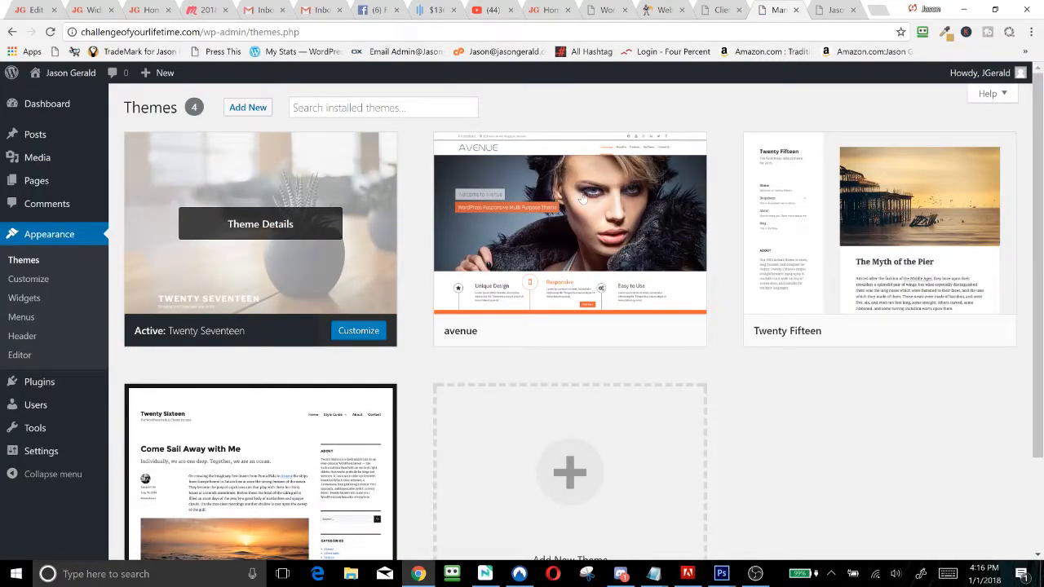
Check the stream and live chat on the YouTube live dashboard
{"action": "left_click", "coordinate": [487, 10]}
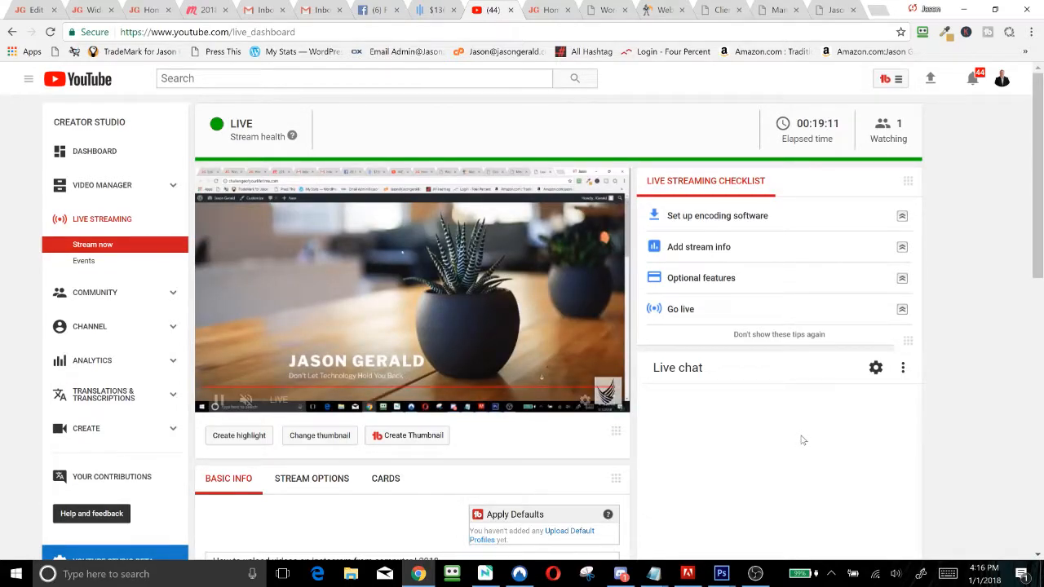
{"action": "scroll", "coordinate": [803, 441], "scroll_direction": "down", "scroll_amount": 3}
{"action": "scroll", "coordinate": [794, 433], "scroll_direction": "up", "scroll_amount": 3}
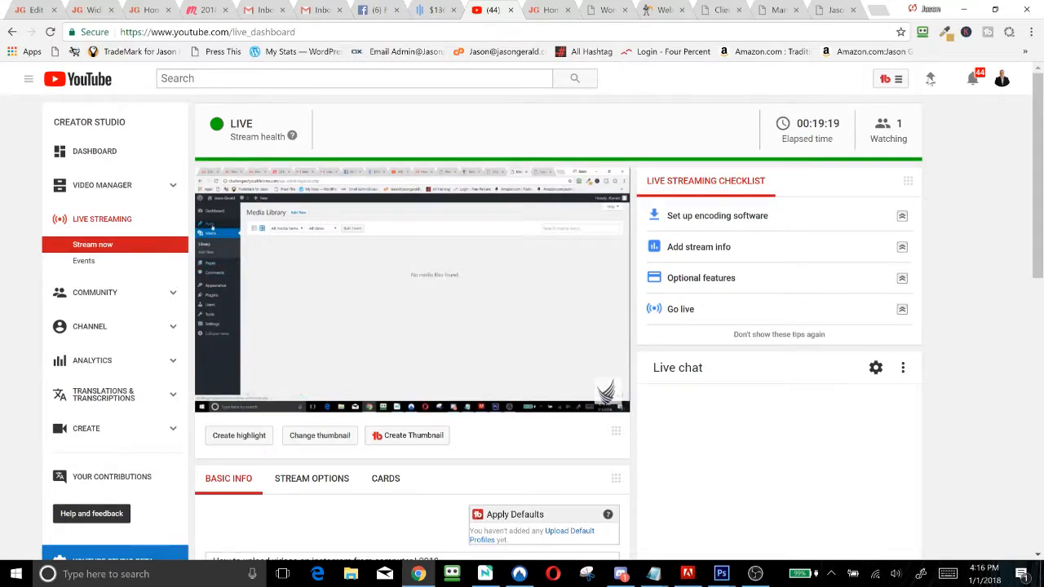
Revisit the 2018 Challenge site, the installed themes, the hosting client area for challengeofyourlifetime.com, and the Sky View hosting home page
{"action": "left_click", "coordinate": [548, 11]}
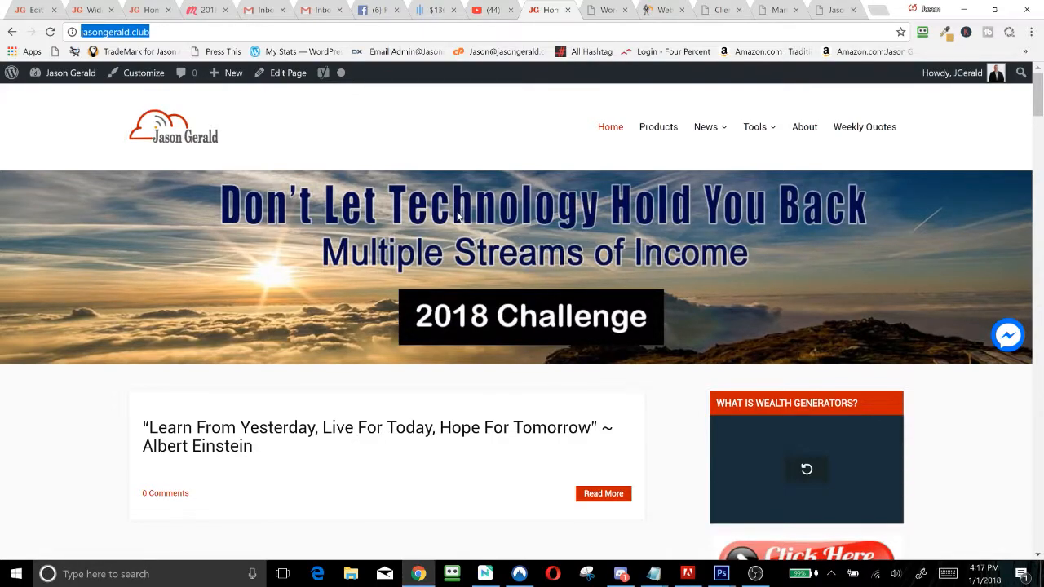
{"action": "left_click", "coordinate": [775, 9]}
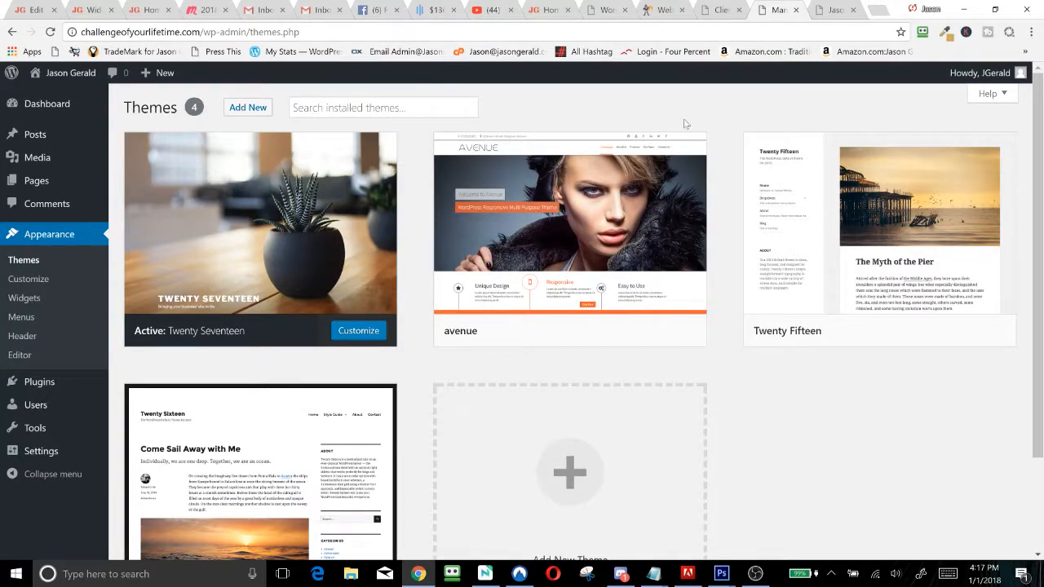
{"action": "left_click", "coordinate": [725, 9]}
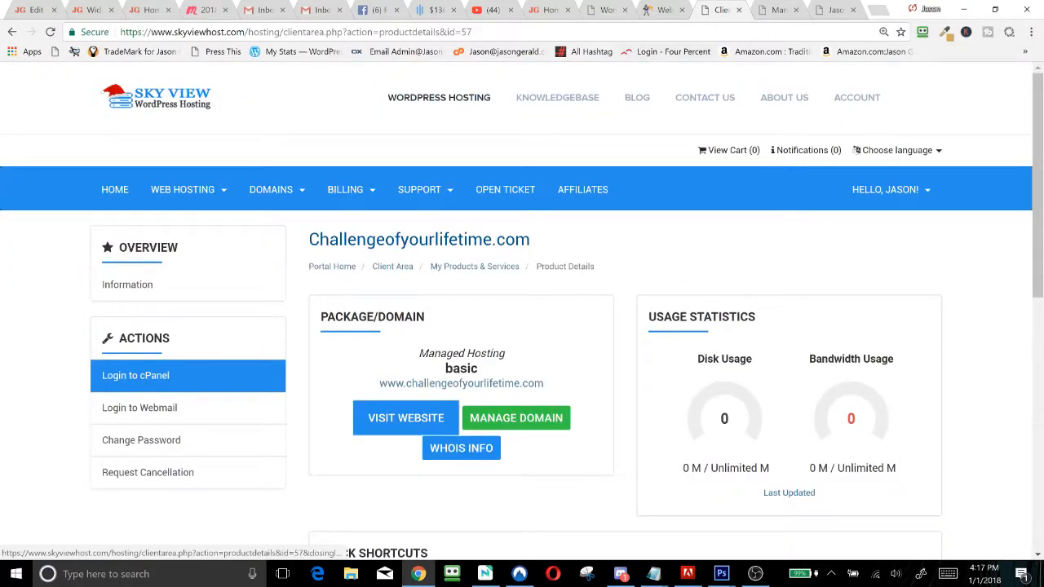
{"action": "left_click", "coordinate": [544, 9]}
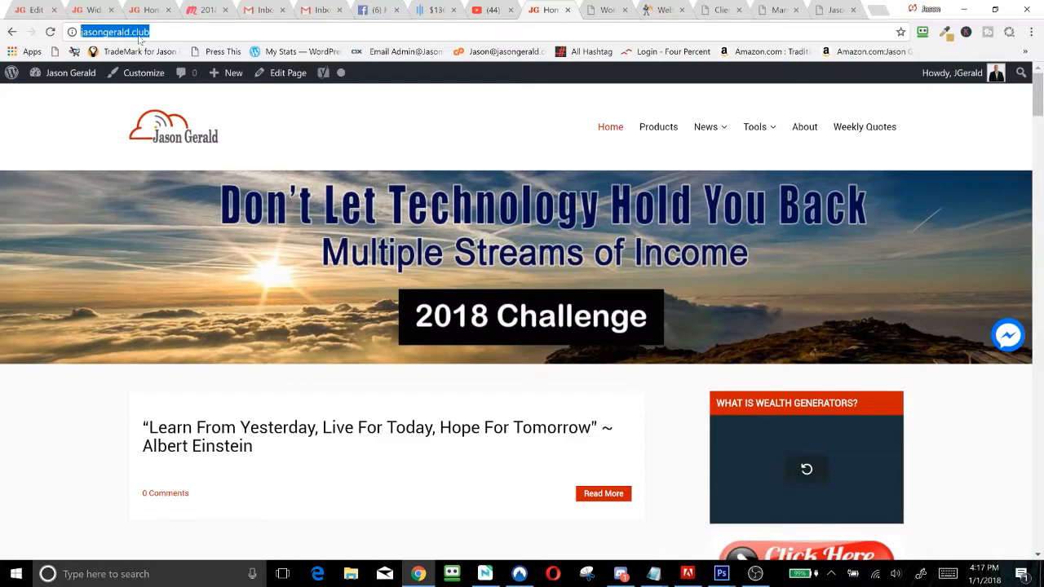
{"action": "left_click", "coordinate": [601, 11]}
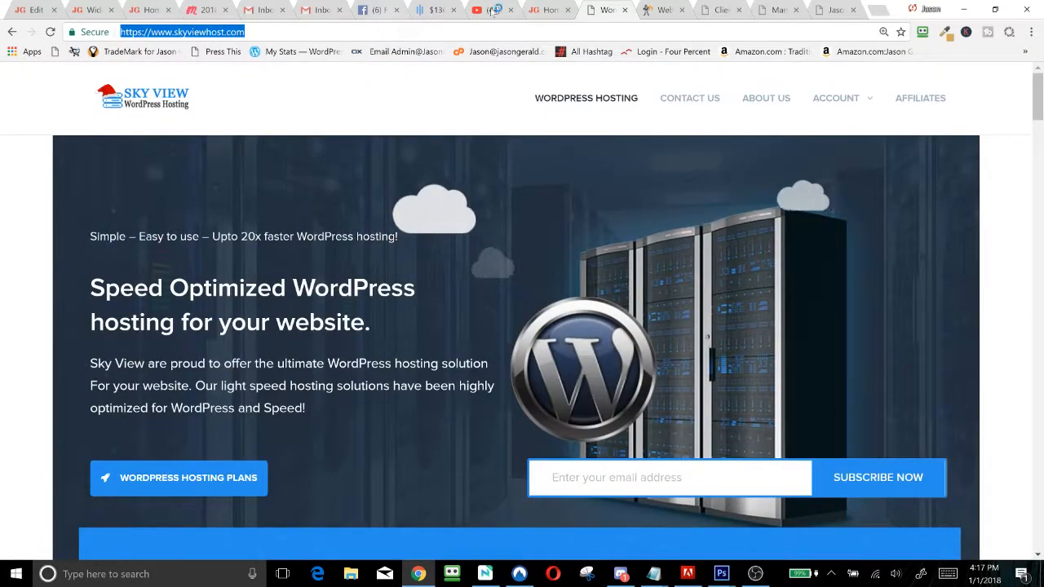
Open the latest New Installation of WordPress email from Softaculous in Roundcube and highlight the masked database password
{"action": "left_click", "coordinate": [663, 10]}
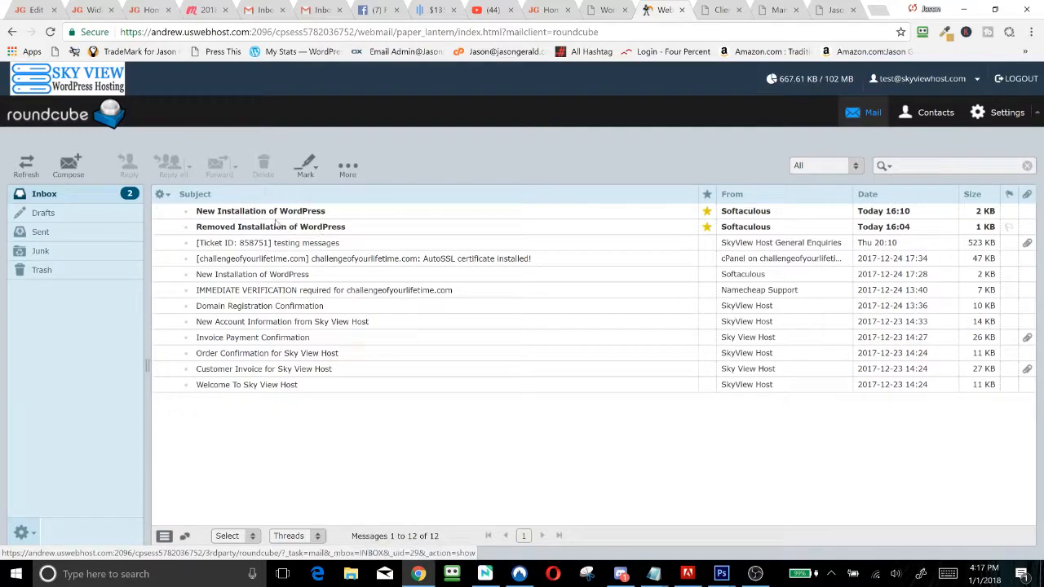
{"action": "double_click", "coordinate": [272, 214]}
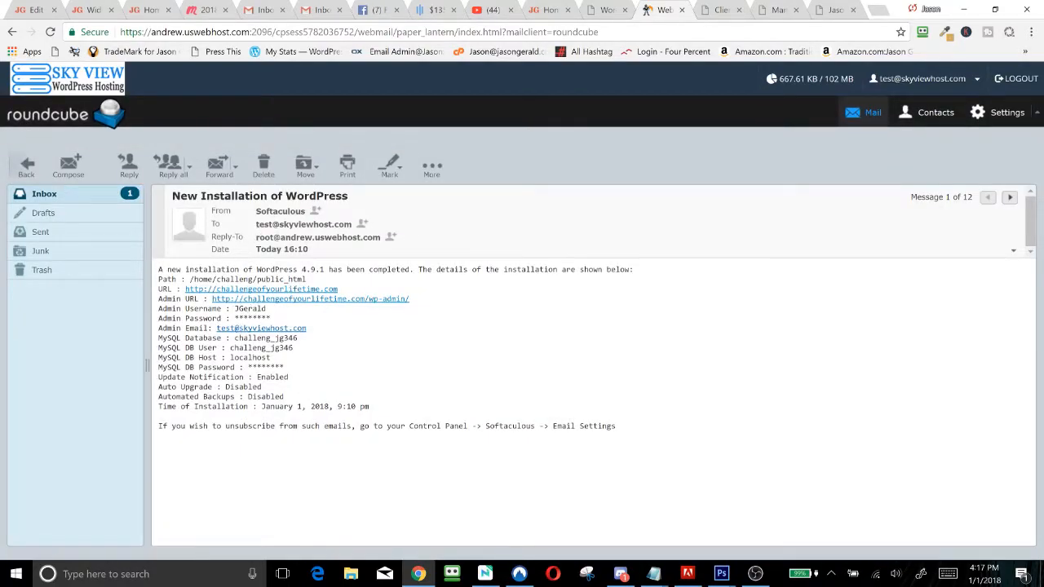
{"action": "left_click_drag", "start_coordinate": [285, 367], "coordinate": [247, 368]}
Go from the themes page to the WordPress dashboard by shortening the address to challengeofyourlifetime.com/wp-admin/
{"action": "left_click", "coordinate": [789, 9]}
{"action": "key", "text": "ctrl+l"}
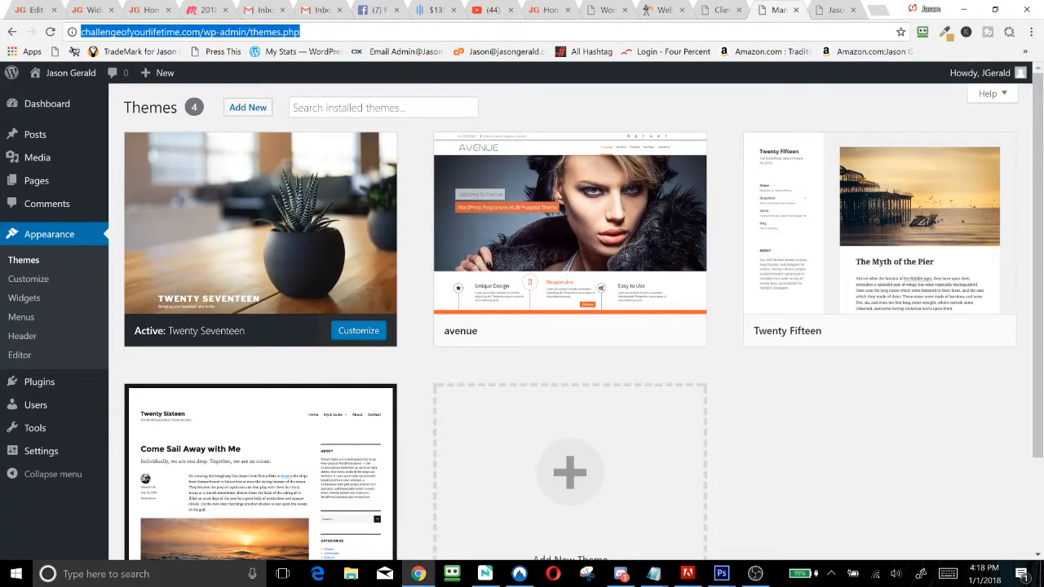
{"action": "left_click", "coordinate": [258, 32]}
{"action": "left_click_drag", "start_coordinate": [247, 32], "coordinate": [300, 31]}
{"action": "key", "text": "BackSpace"}
{"action": "key", "text": "Return"}
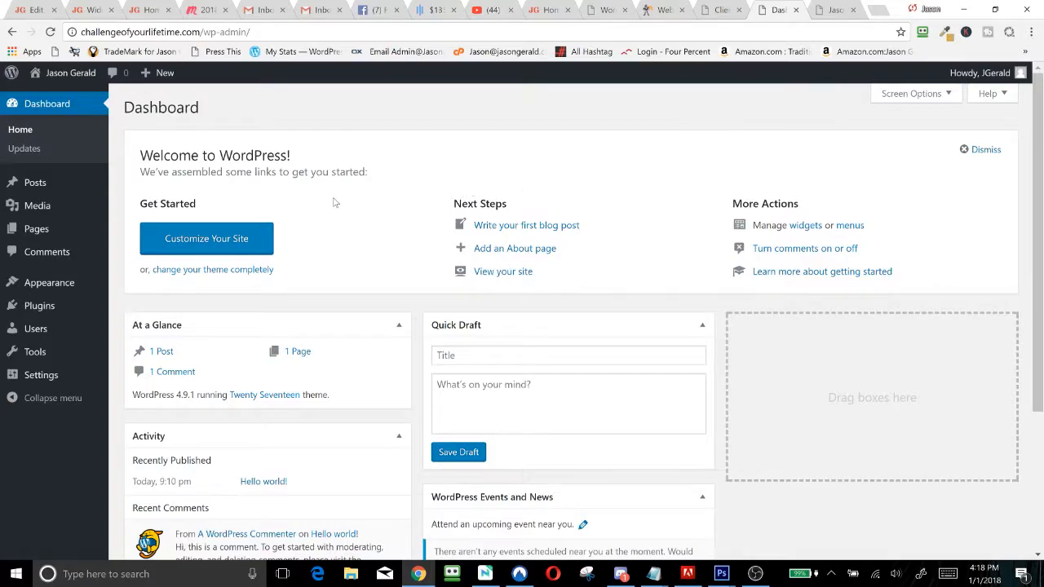
Look at the Sky View hosting home page, and browse the posts and sidebar widgets on the 2018 Challenge home page
{"action": "left_click", "coordinate": [601, 9]}
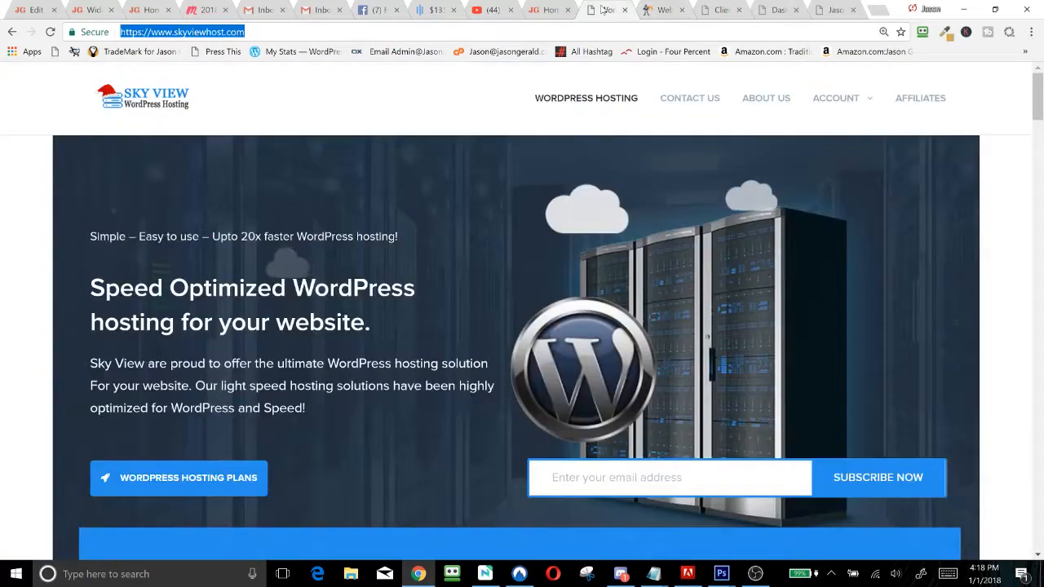
{"action": "left_click", "coordinate": [542, 13]}
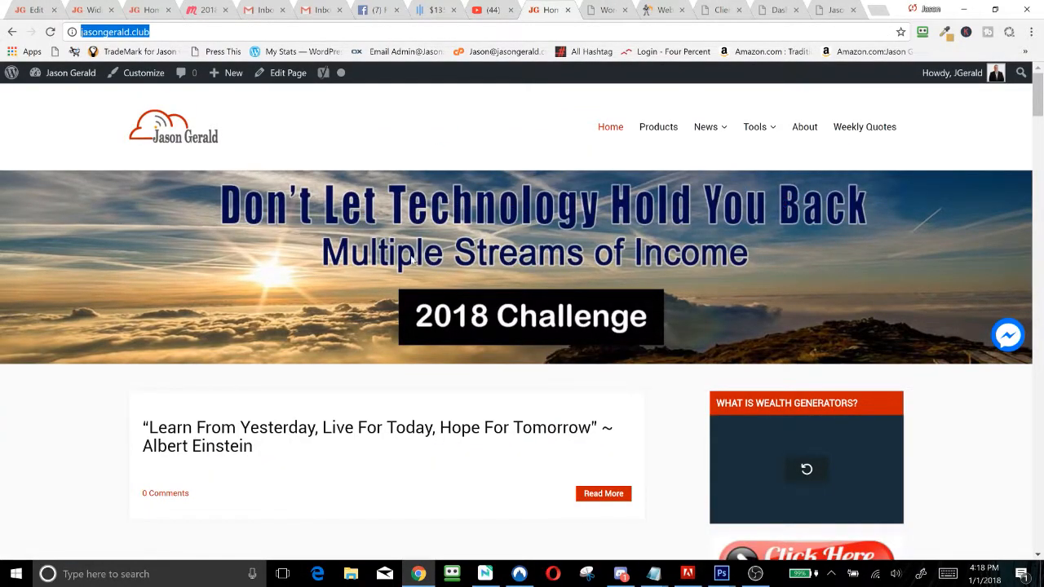
{"action": "scroll", "coordinate": [394, 269], "scroll_direction": "down", "scroll_amount": 5}
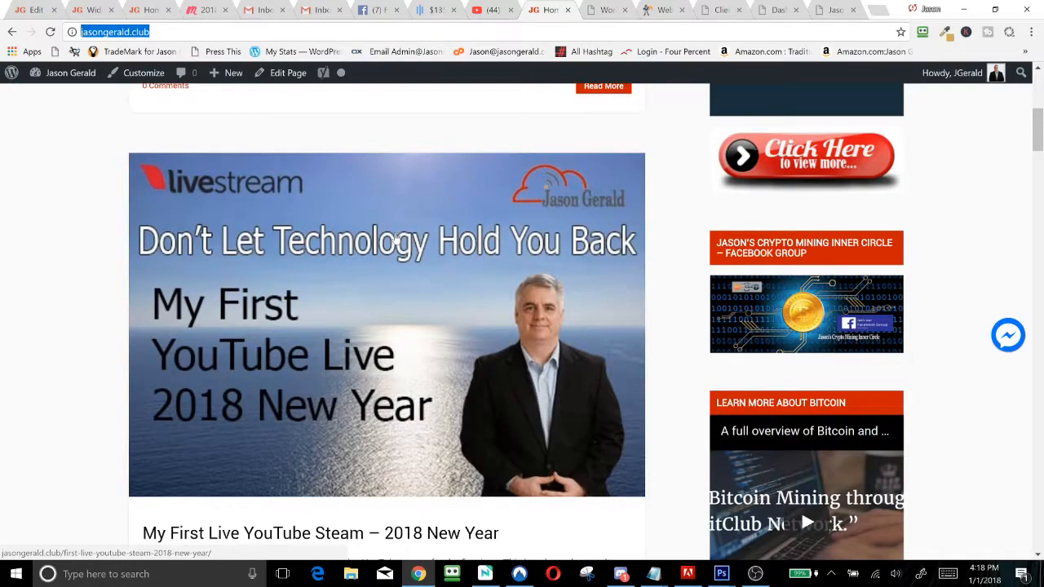
{"action": "scroll", "coordinate": [395, 238], "scroll_direction": "up", "scroll_amount": 5}
{"action": "scroll", "coordinate": [392, 245], "scroll_direction": "down", "scroll_amount": 2}
{"action": "scroll", "coordinate": [392, 245], "scroll_direction": "down", "scroll_amount": 1}
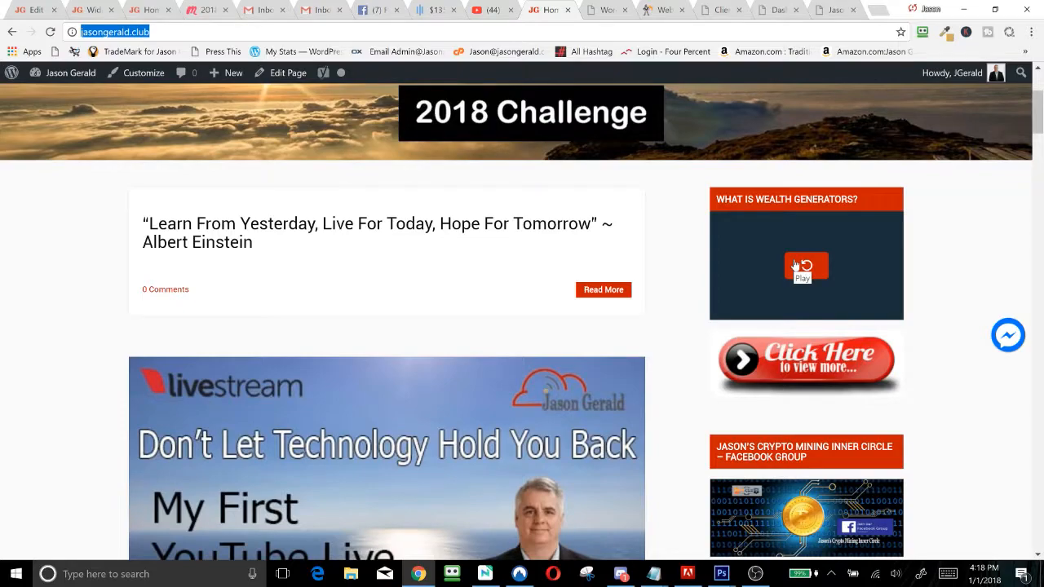
{"action": "scroll", "coordinate": [797, 266], "scroll_direction": "up", "scroll_amount": 2}
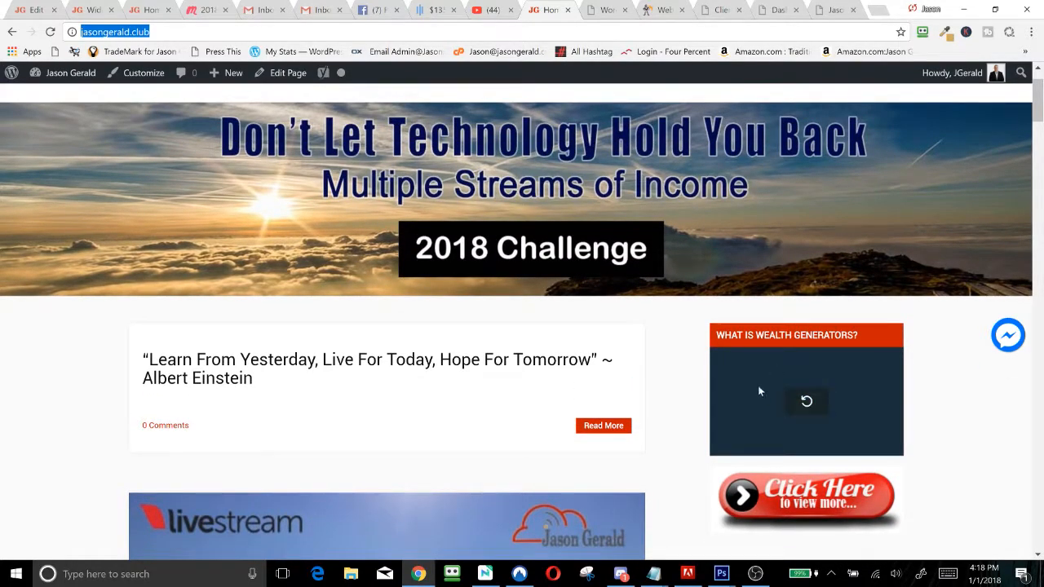
{"action": "scroll", "coordinate": [870, 340], "scroll_direction": "down", "scroll_amount": 5}
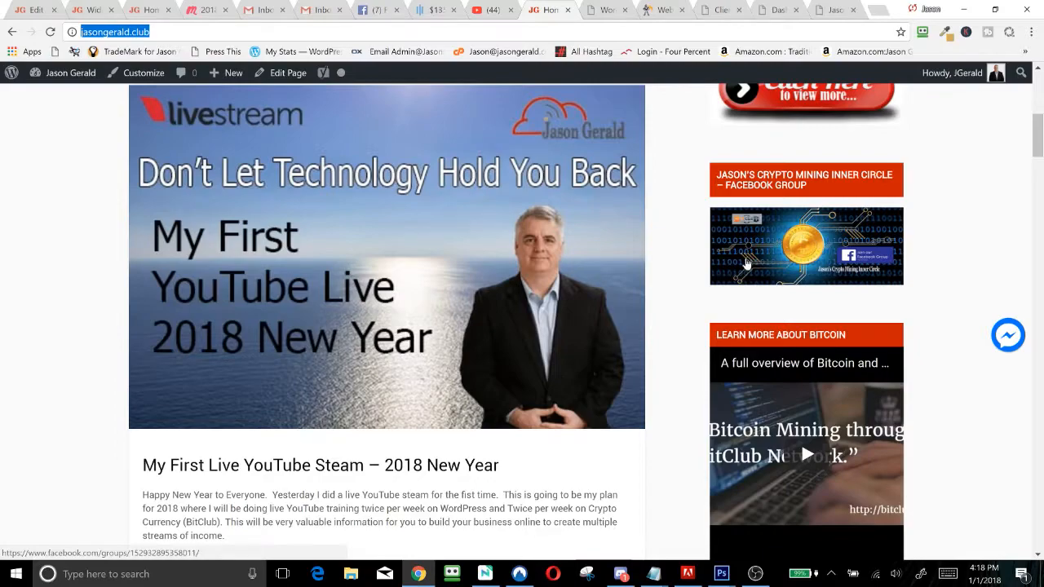
{"action": "scroll", "coordinate": [608, 318], "scroll_direction": "down", "scroll_amount": 1}
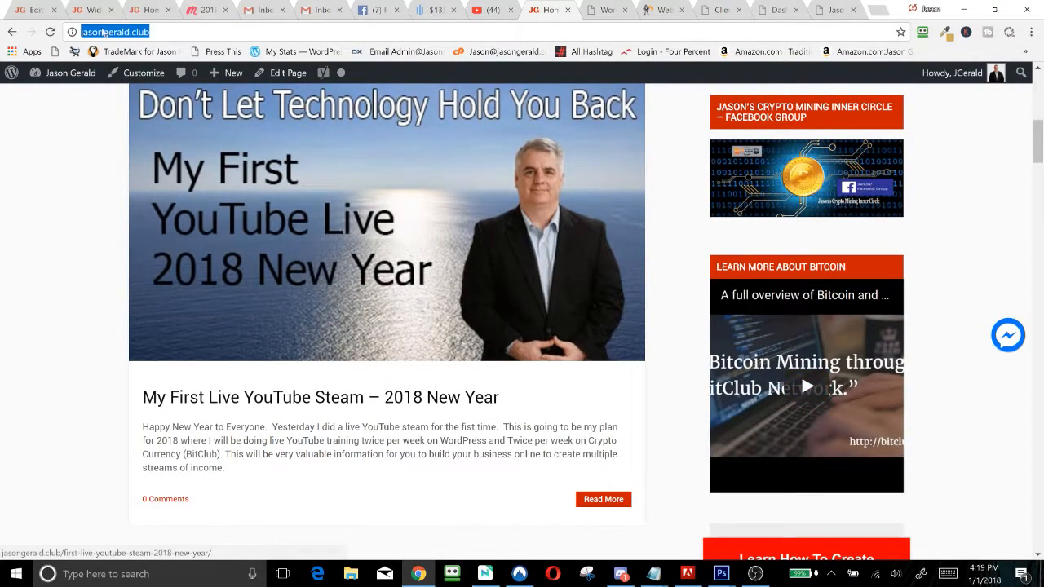
Reload the 2018 Challenge home page and review its sidebar from the Wealth Generators video to the email sign-up form
{"action": "left_click", "coordinate": [50, 31]}
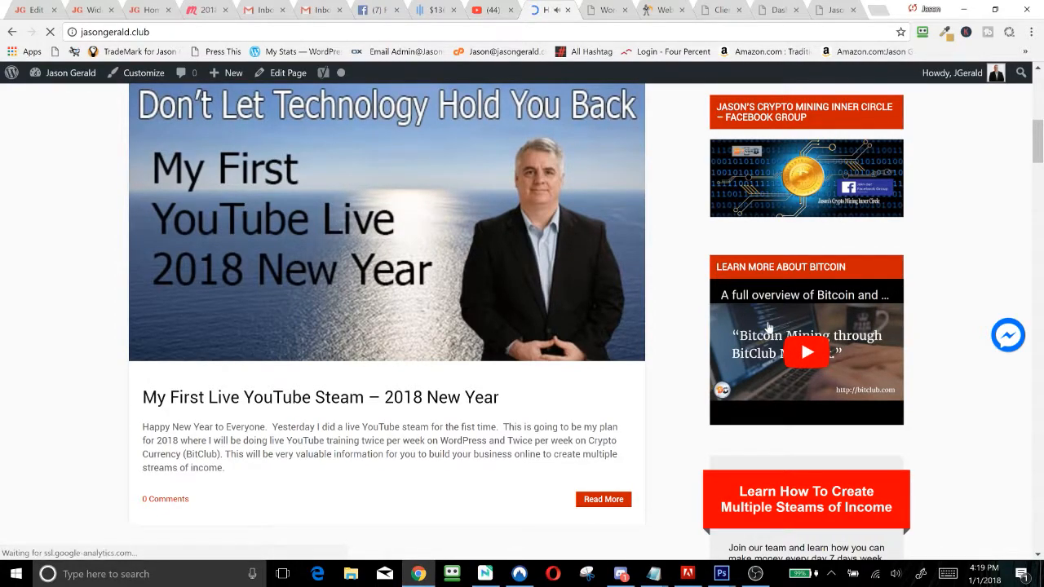
{"action": "scroll", "coordinate": [807, 286], "scroll_direction": "up", "scroll_amount": 5}
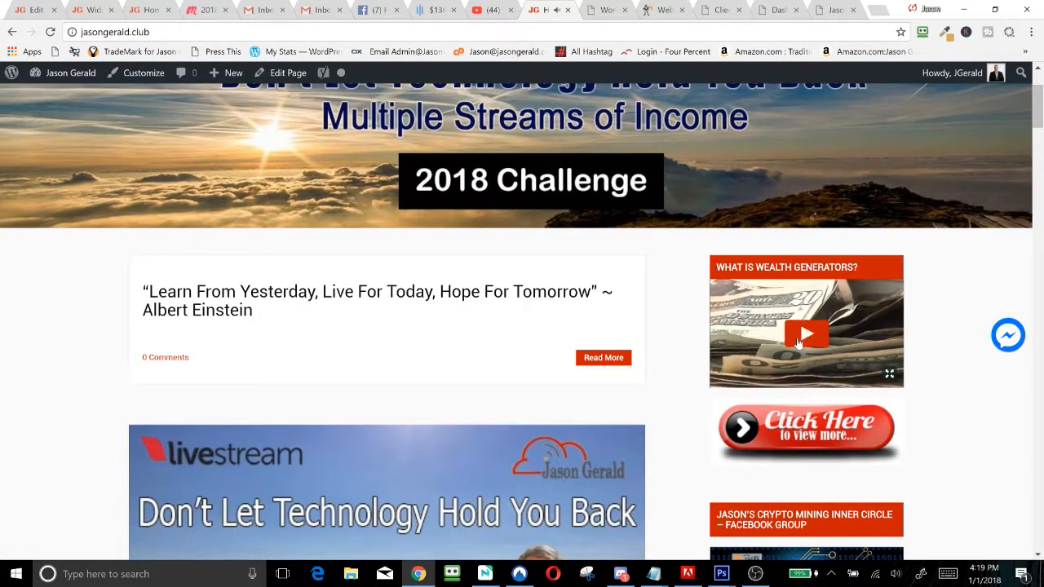
{"action": "scroll", "coordinate": [799, 347], "scroll_direction": "down", "scroll_amount": 4}
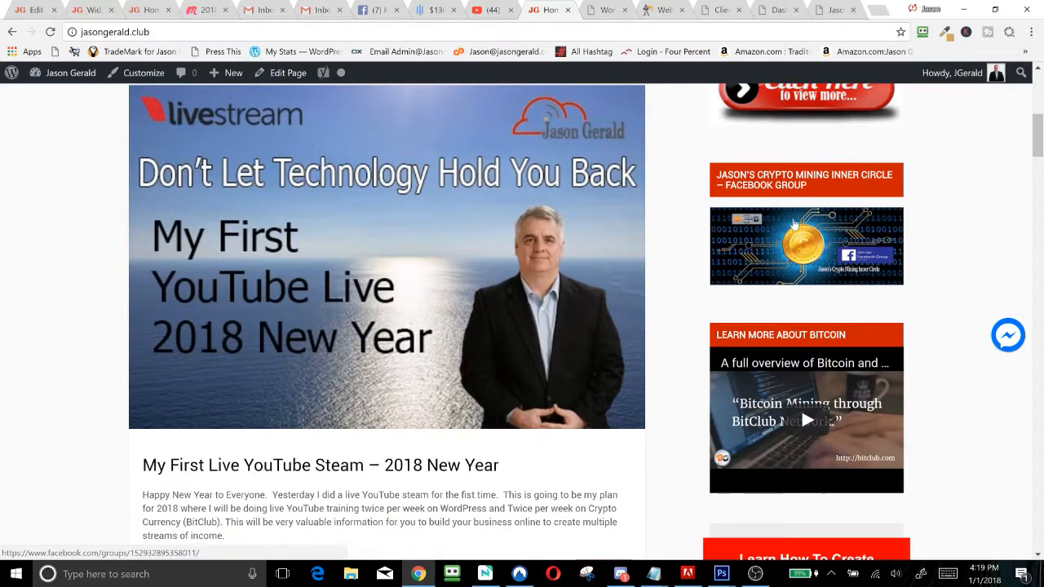
{"action": "scroll", "coordinate": [793, 224], "scroll_direction": "down", "scroll_amount": 5}
{"action": "scroll", "coordinate": [794, 224], "scroll_direction": "down", "scroll_amount": 1}
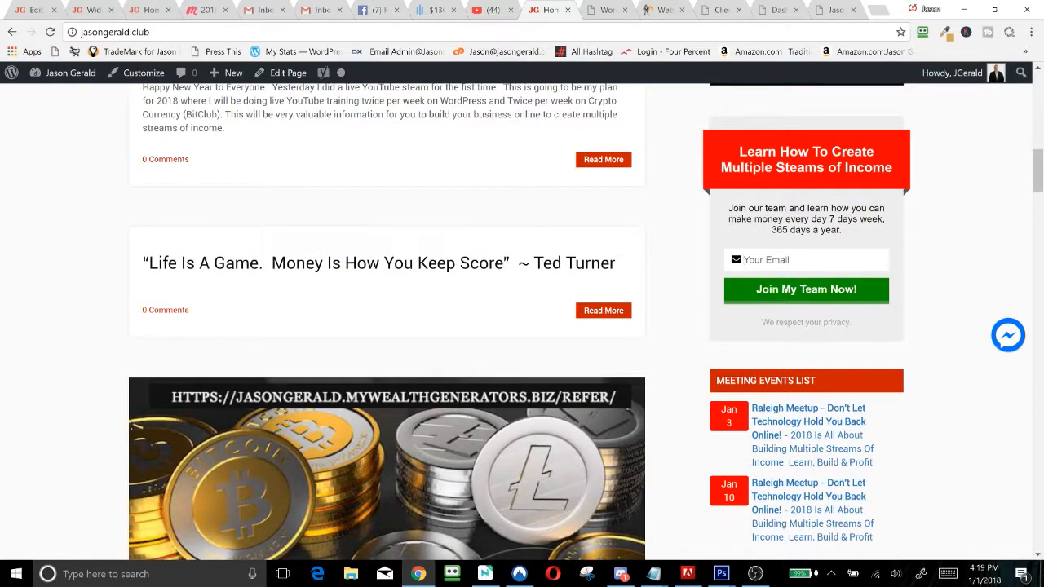
Check the email field of the sidebar sign-up form, and open the January 3 Raleigh Meetup event in a new browser tab
{"action": "left_click", "coordinate": [743, 260]}
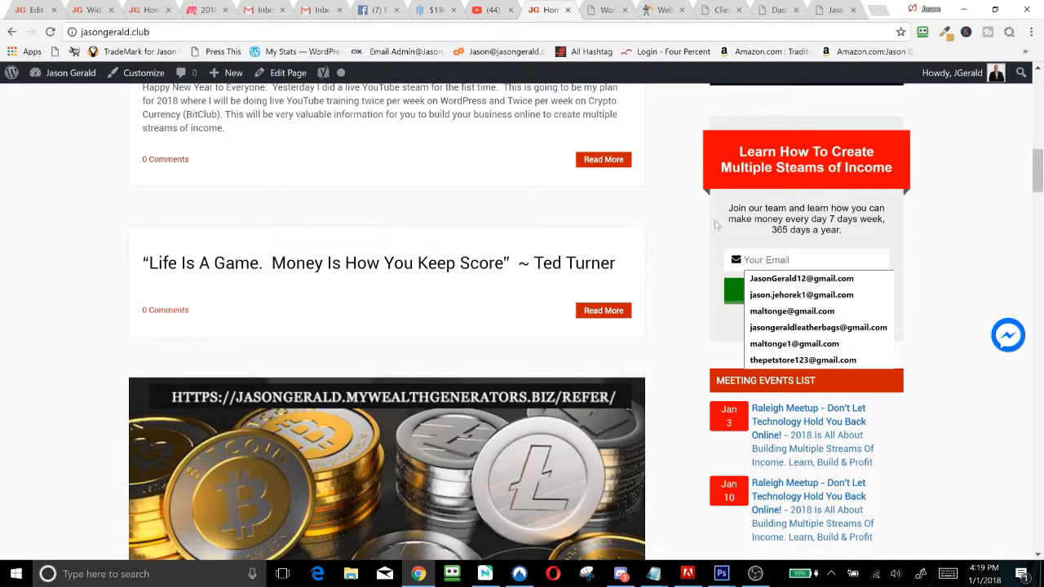
{"action": "left_click", "coordinate": [663, 216]}
{"action": "scroll", "coordinate": [663, 215], "scroll_direction": "down", "scroll_amount": 5}
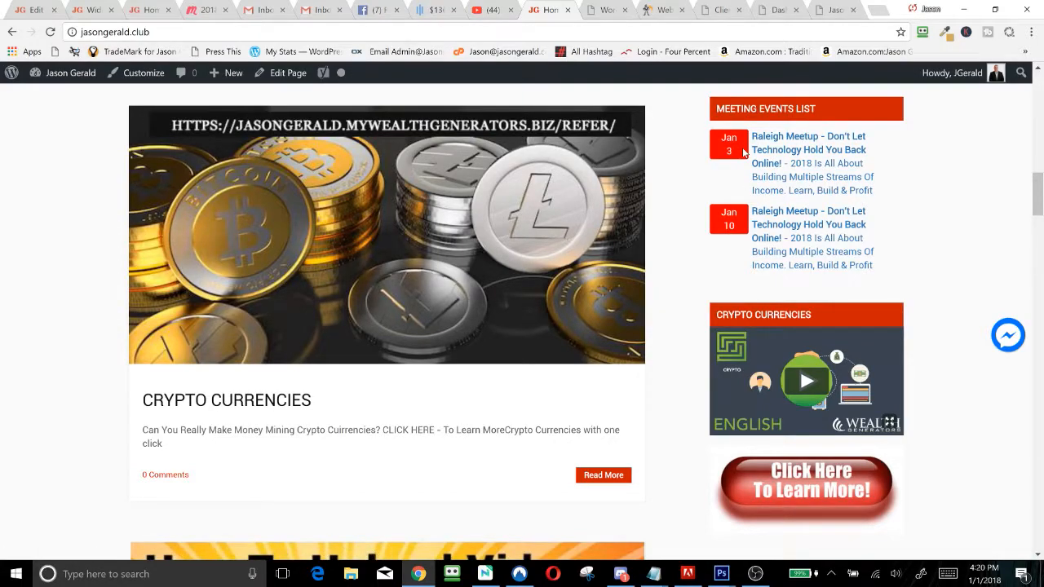
{"action": "right_click", "coordinate": [791, 141]}
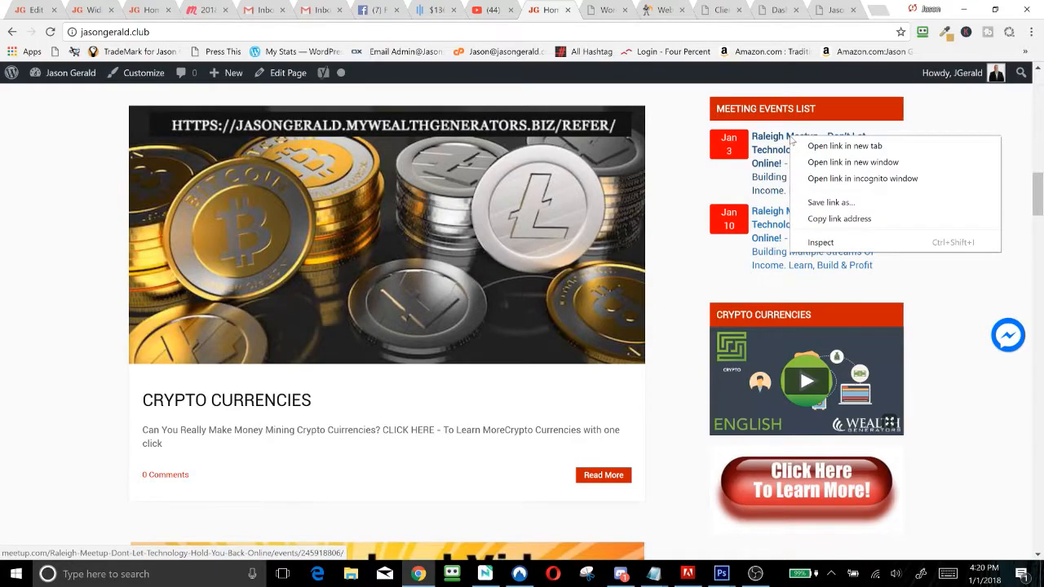
{"action": "left_click", "coordinate": [825, 146]}
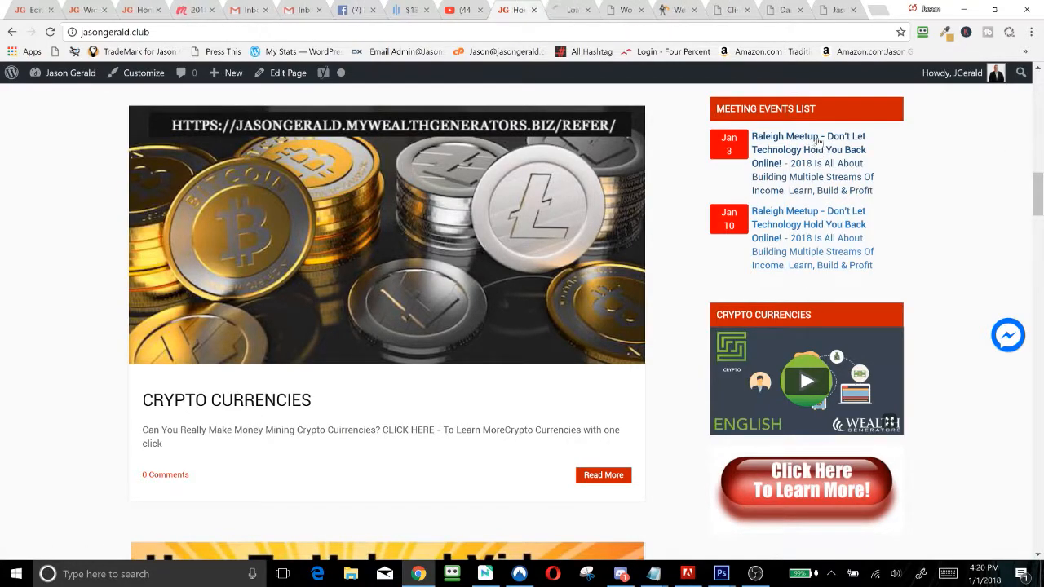
{"action": "left_click", "coordinate": [556, 11]}
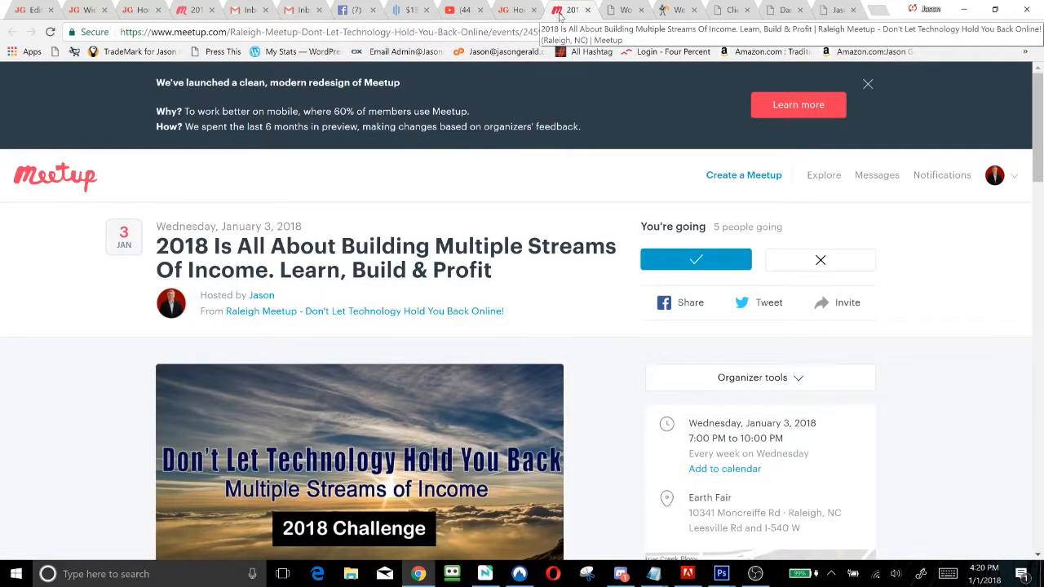
Review the January 3 Meetup event page, including its details, schedule and location
{"action": "scroll", "coordinate": [457, 208], "scroll_direction": "down", "scroll_amount": 3}
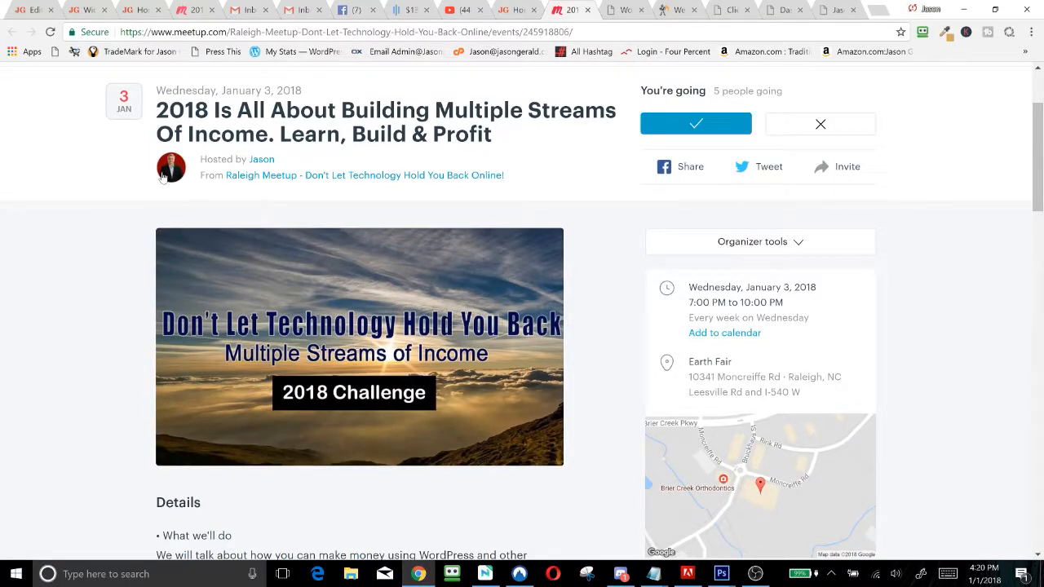
{"action": "scroll", "coordinate": [282, 244], "scroll_direction": "down", "scroll_amount": 6}
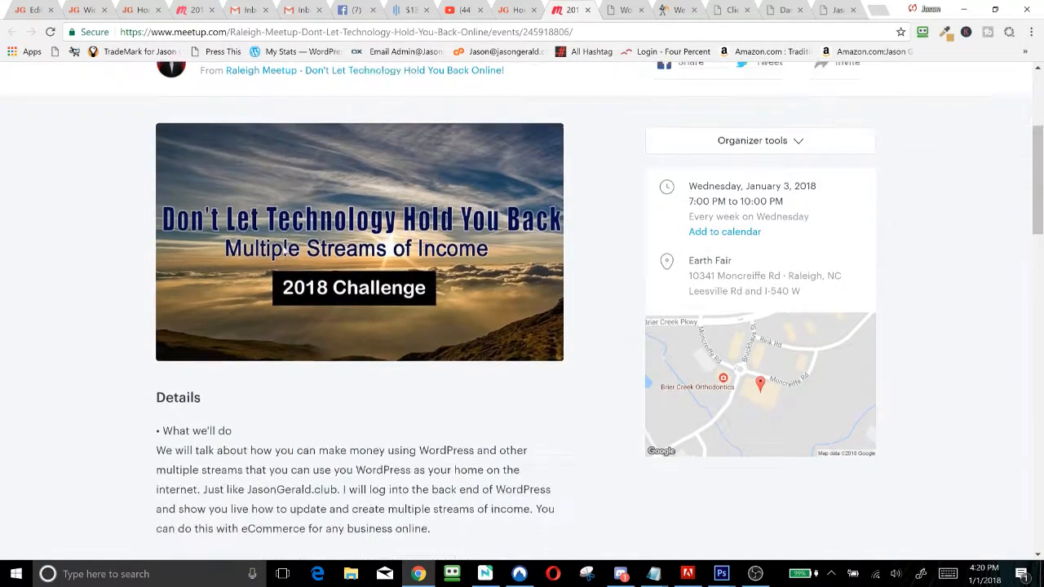
{"action": "scroll", "coordinate": [282, 249], "scroll_direction": "down", "scroll_amount": 2}
{"action": "scroll", "coordinate": [286, 243], "scroll_direction": "up", "scroll_amount": 8}
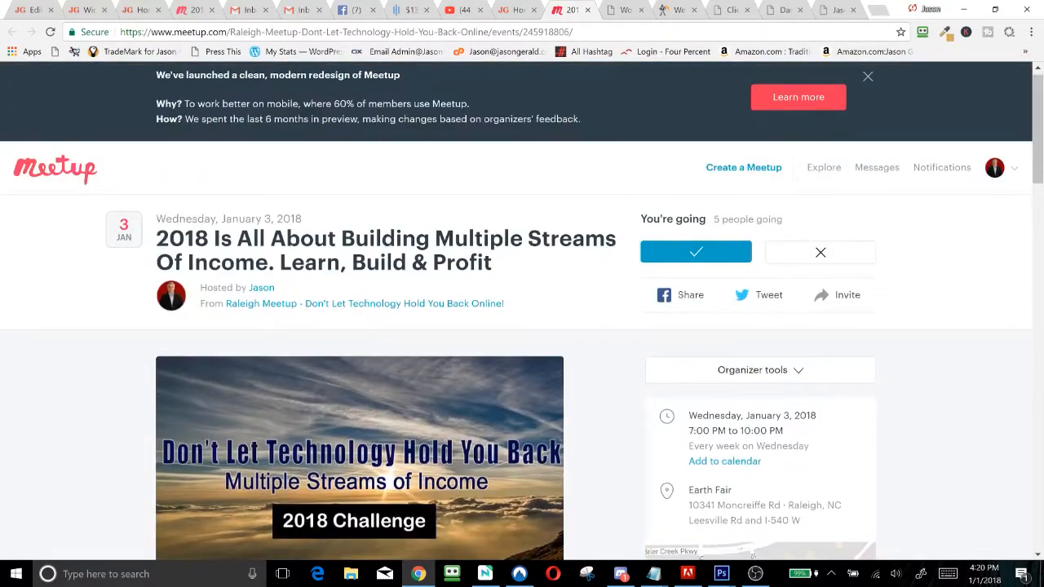
{"action": "scroll", "coordinate": [280, 250], "scroll_direction": "down", "scroll_amount": 1}
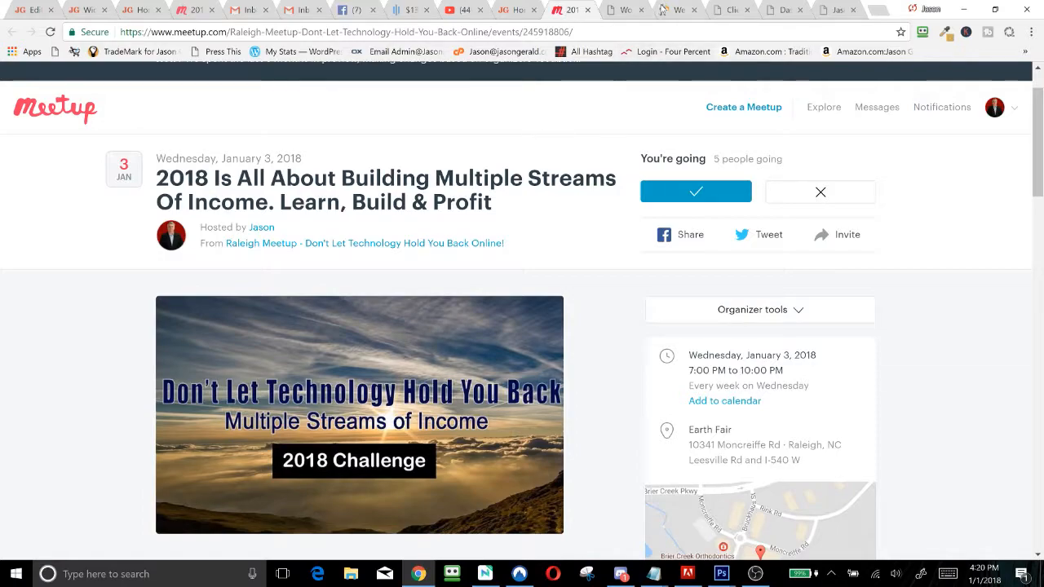
Return to the 2018 Challenge home page and briefly show its Messenger chat box, closing it again at the header
{"action": "left_click", "coordinate": [509, 10]}
{"action": "scroll", "coordinate": [978, 285], "scroll_direction": "up", "scroll_amount": 5}
{"action": "left_click", "coordinate": [1009, 335]}
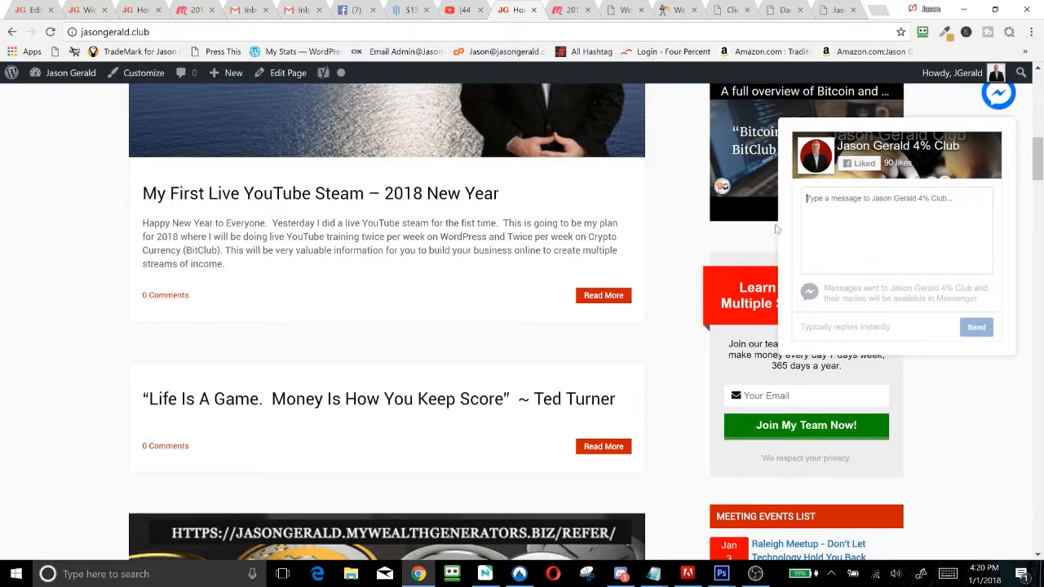
{"action": "scroll", "coordinate": [563, 268], "scroll_direction": "up", "scroll_amount": 12}
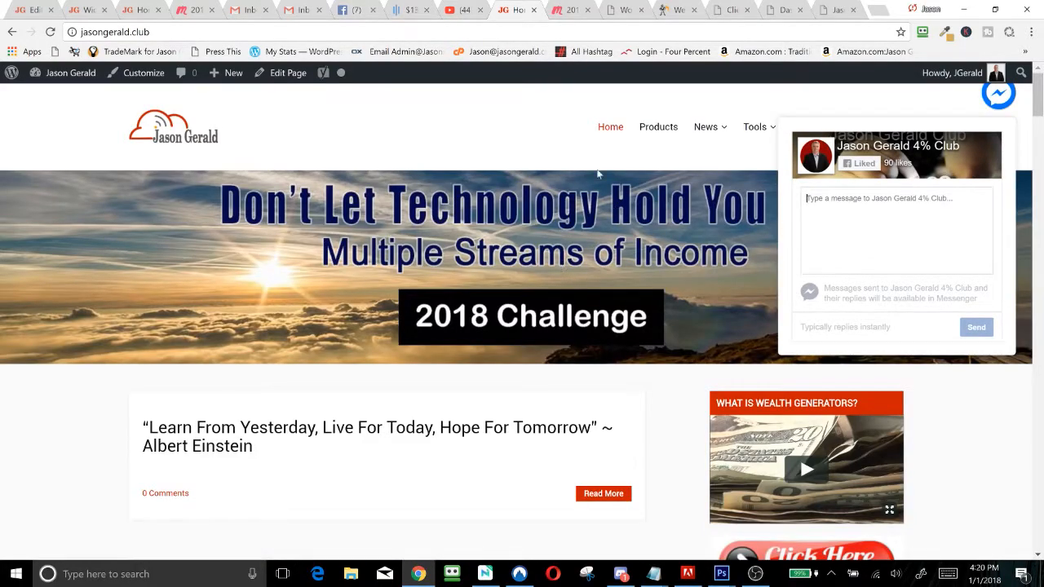
{"action": "left_click", "coordinate": [500, 142]}
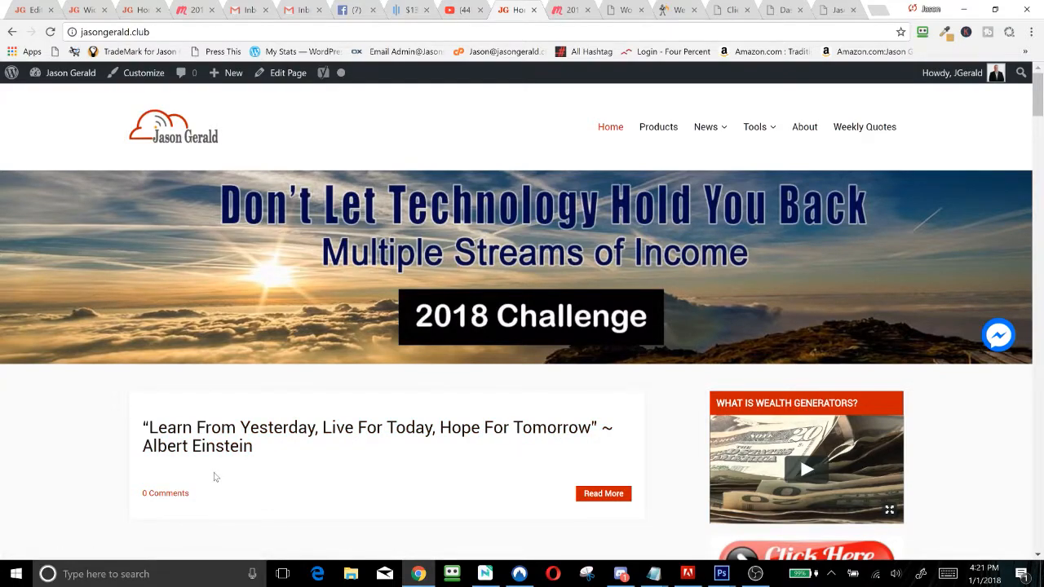
Visit the Weekly Quotes and Products pages, briefly opening the Messenger chat box over the recommended products
{"action": "left_click", "coordinate": [863, 128]}
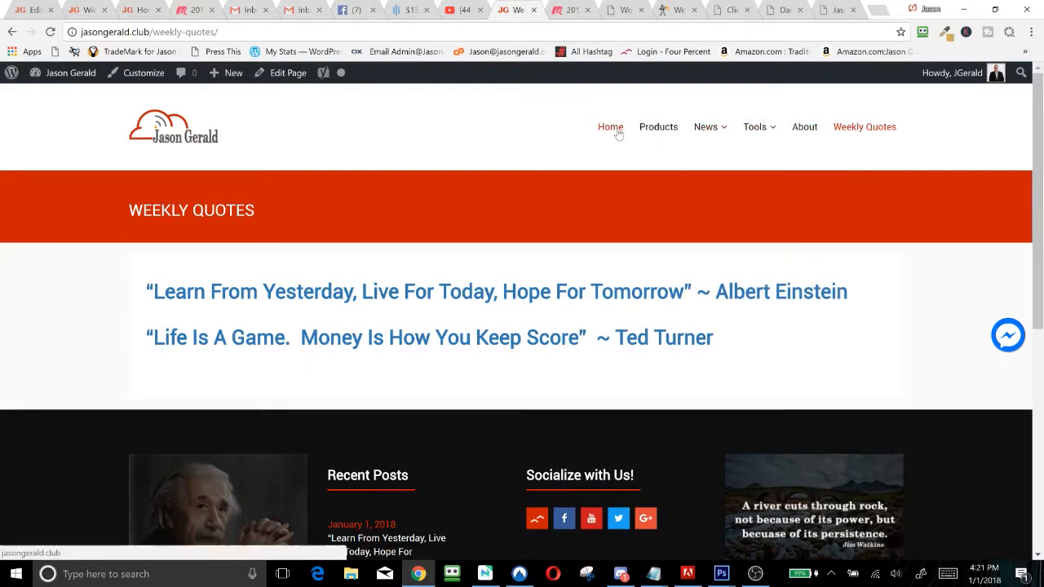
{"action": "left_click", "coordinate": [671, 133]}
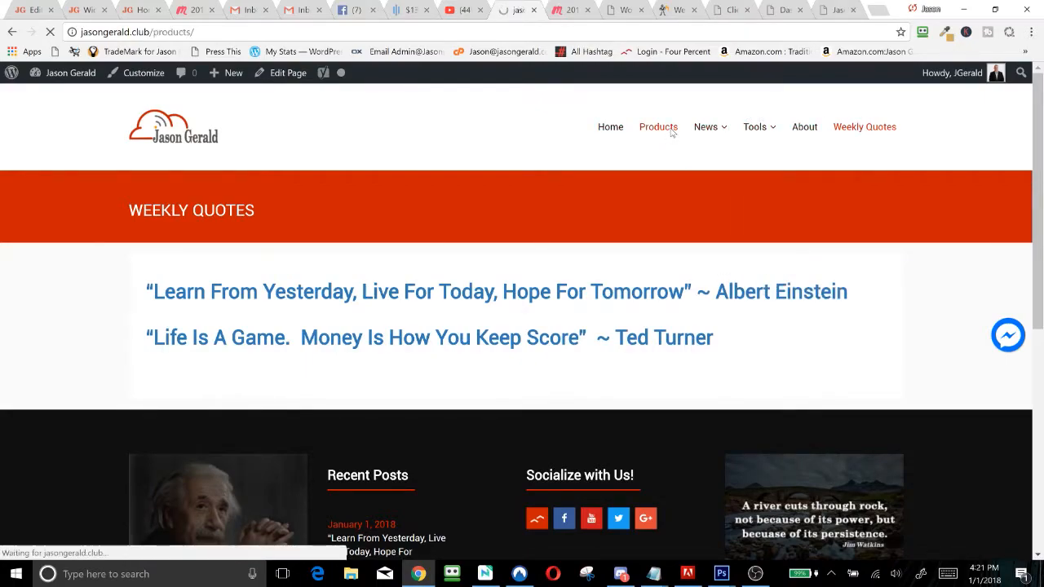
{"action": "scroll", "coordinate": [666, 135], "scroll_direction": "down", "scroll_amount": 3}
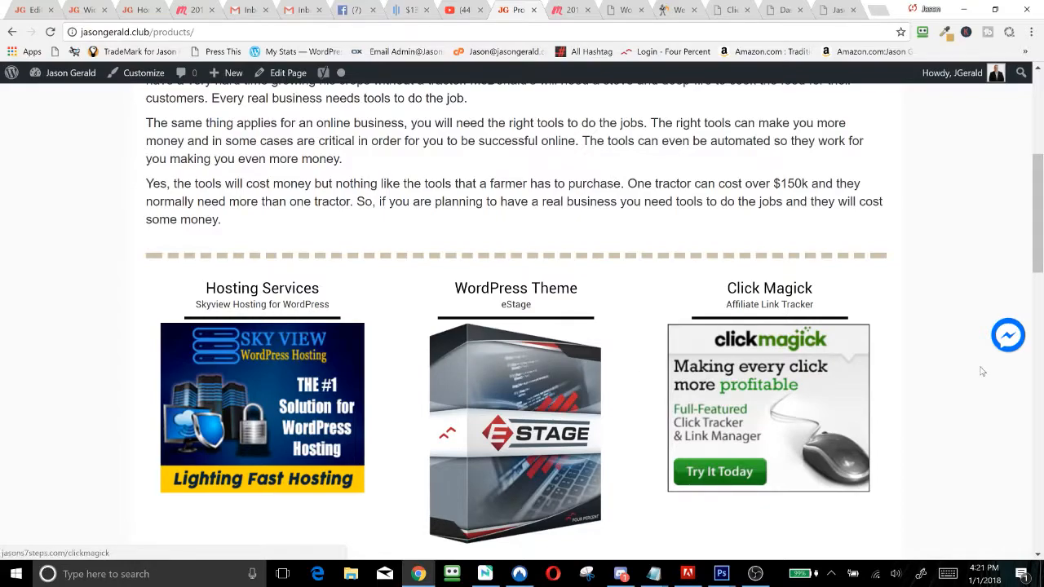
{"action": "left_click", "coordinate": [1008, 335]}
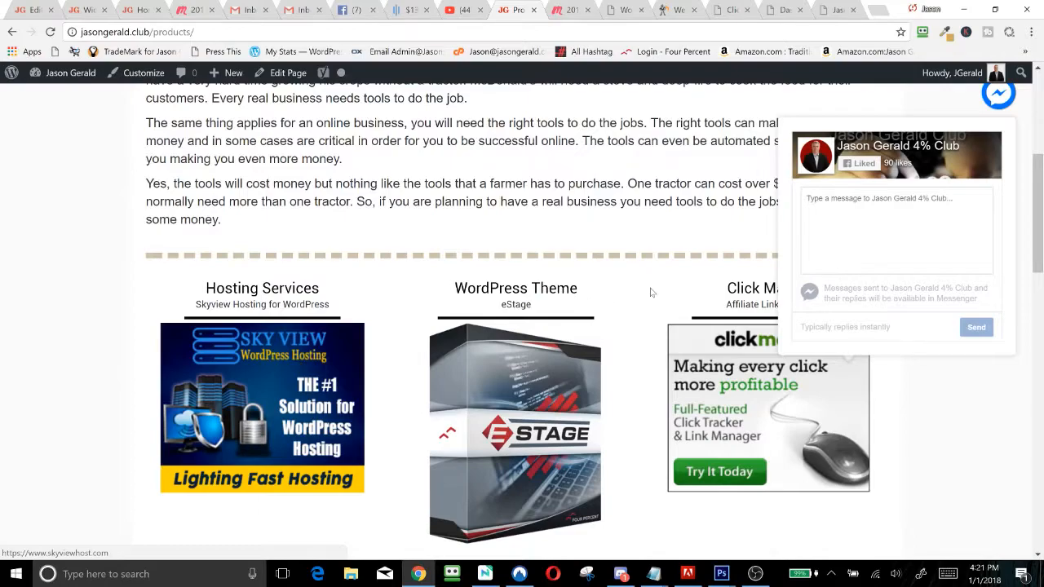
{"action": "left_click", "coordinate": [689, 272]}
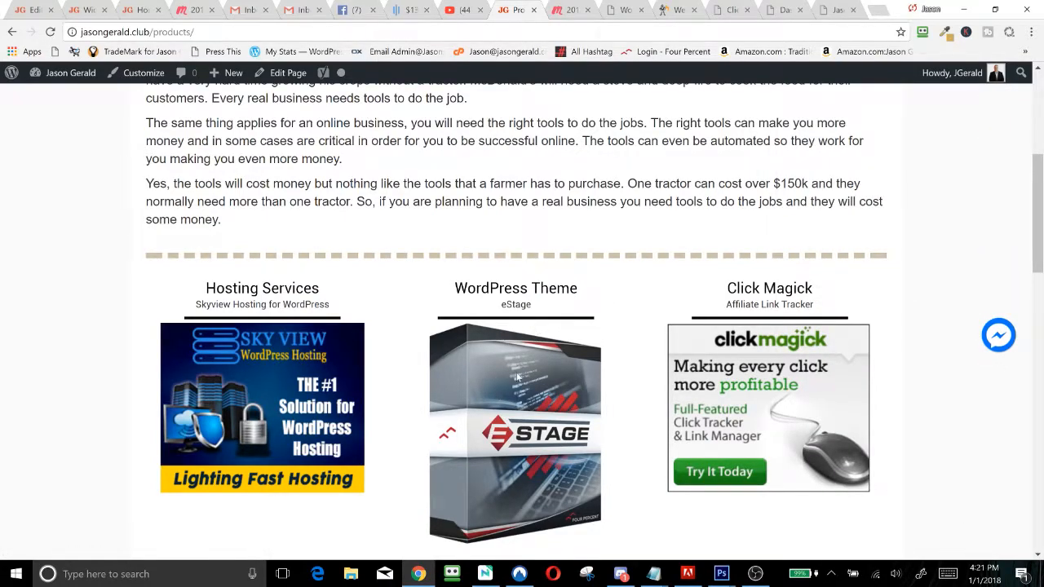
Review the recommended products from hosting services to the Instagram course, highlighting the site's domain in the address along the way
{"action": "scroll", "coordinate": [517, 377], "scroll_direction": "up", "scroll_amount": 4}
{"action": "scroll", "coordinate": [543, 369], "scroll_direction": "down", "scroll_amount": 5}
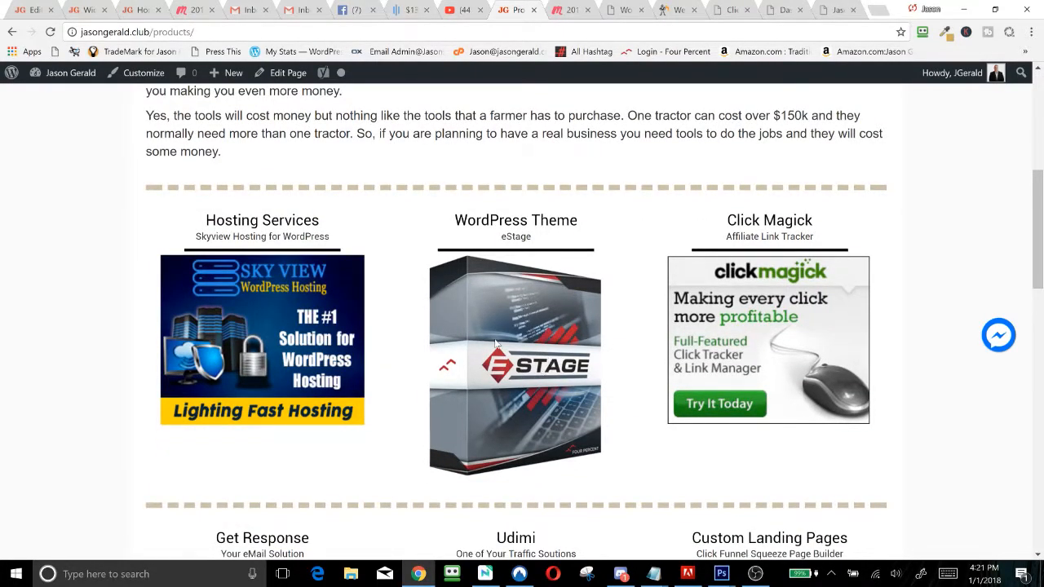
{"action": "scroll", "coordinate": [496, 343], "scroll_direction": "down", "scroll_amount": 3}
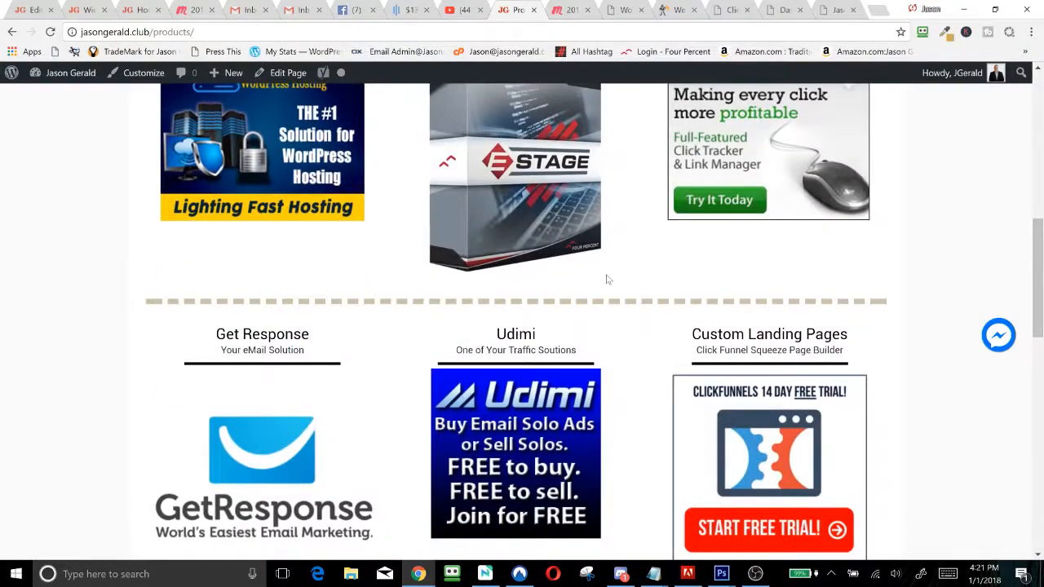
{"action": "scroll", "coordinate": [778, 209], "scroll_direction": "up", "scroll_amount": 2}
{"action": "scroll", "coordinate": [778, 209], "scroll_direction": "down", "scroll_amount": 1}
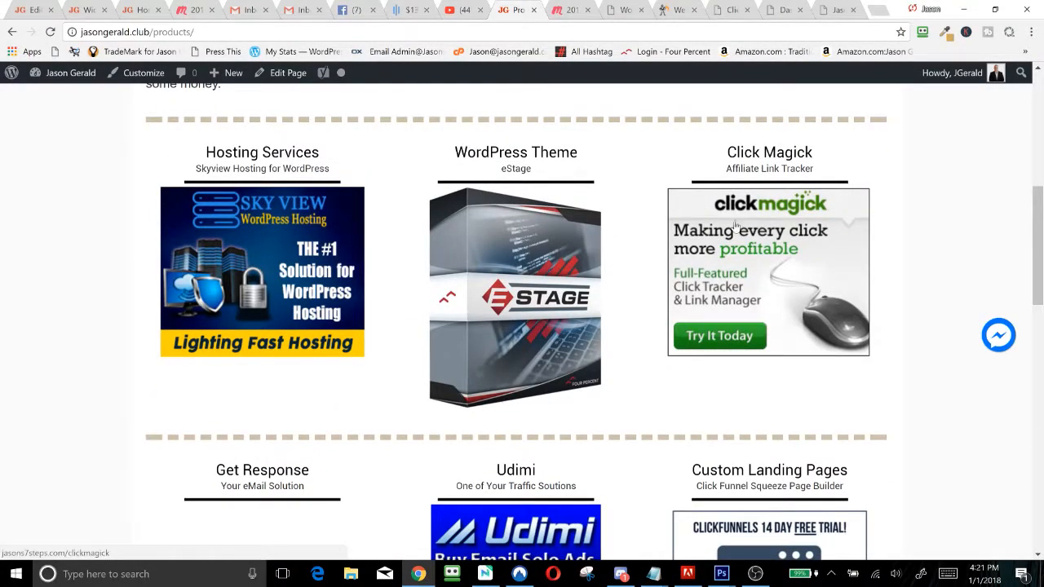
{"action": "left_click_drag", "start_coordinate": [150, 32], "coordinate": [80, 32]}
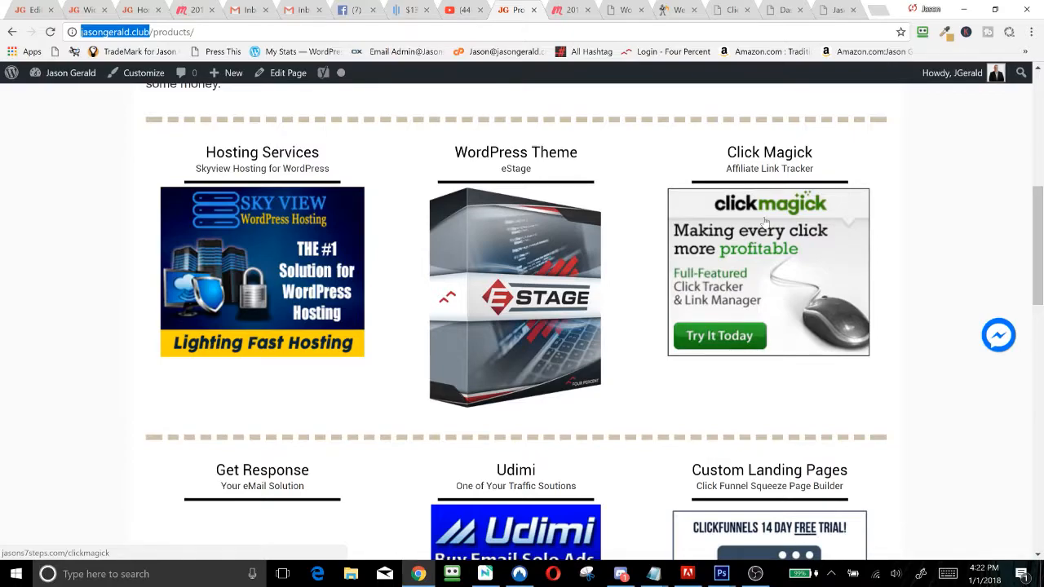
{"action": "scroll", "coordinate": [764, 222], "scroll_direction": "down", "scroll_amount": 3}
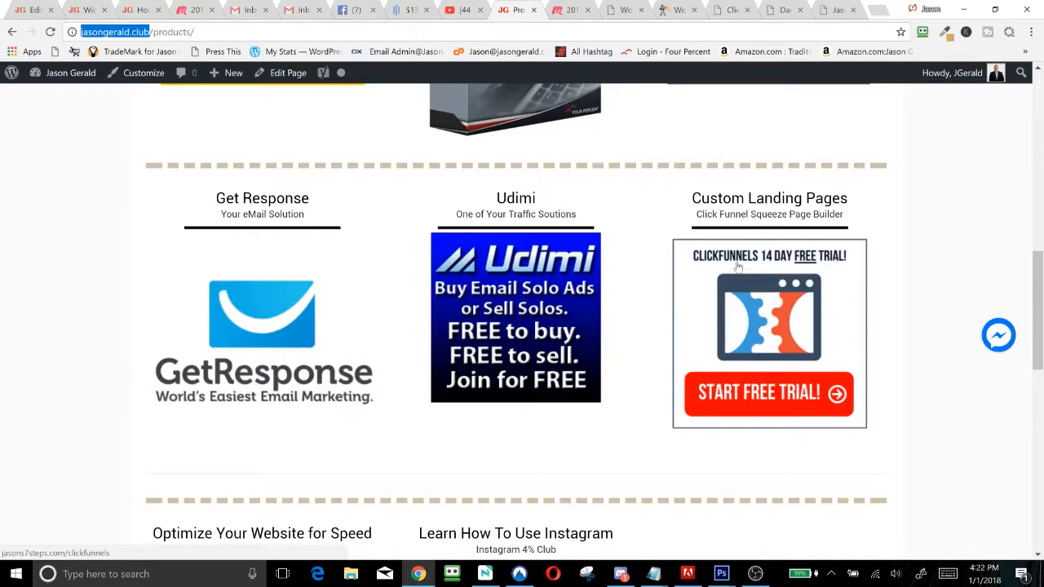
{"action": "scroll", "coordinate": [737, 266], "scroll_direction": "down", "scroll_amount": 4}
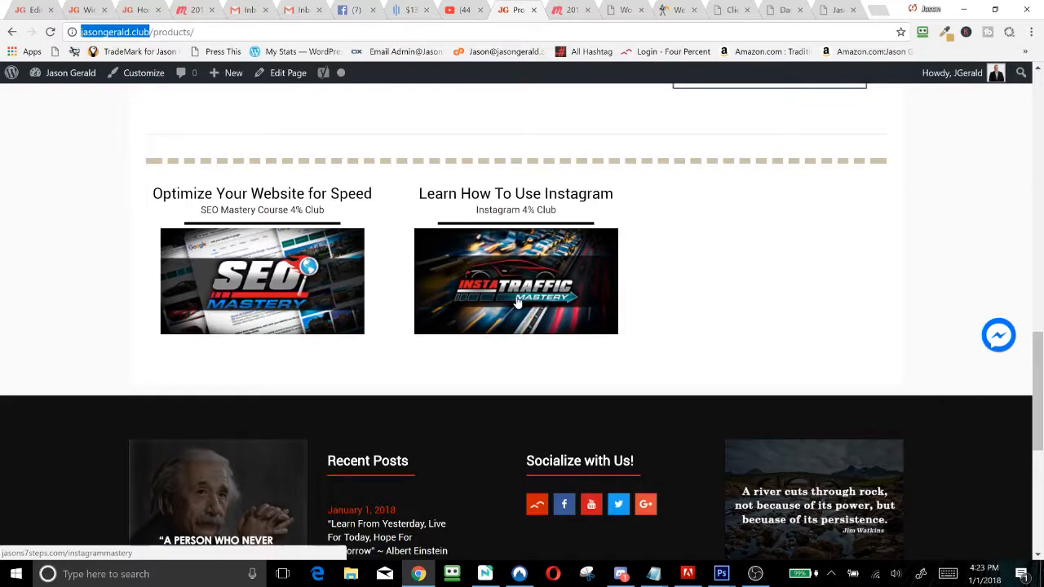
{"action": "scroll", "coordinate": [515, 301], "scroll_direction": "up", "scroll_amount": 1}
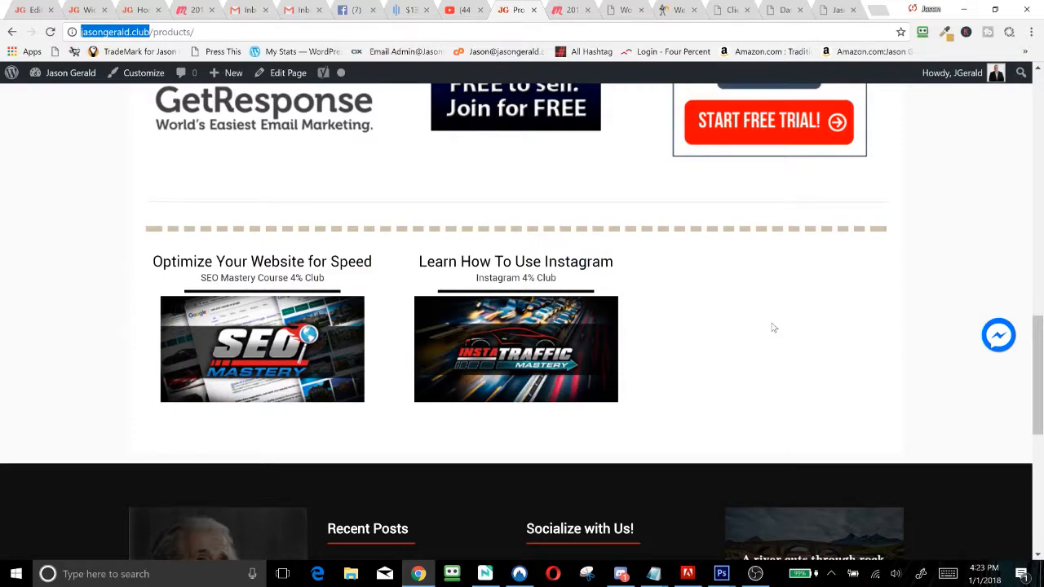
{"action": "scroll", "coordinate": [773, 328], "scroll_direction": "up", "scroll_amount": 15}
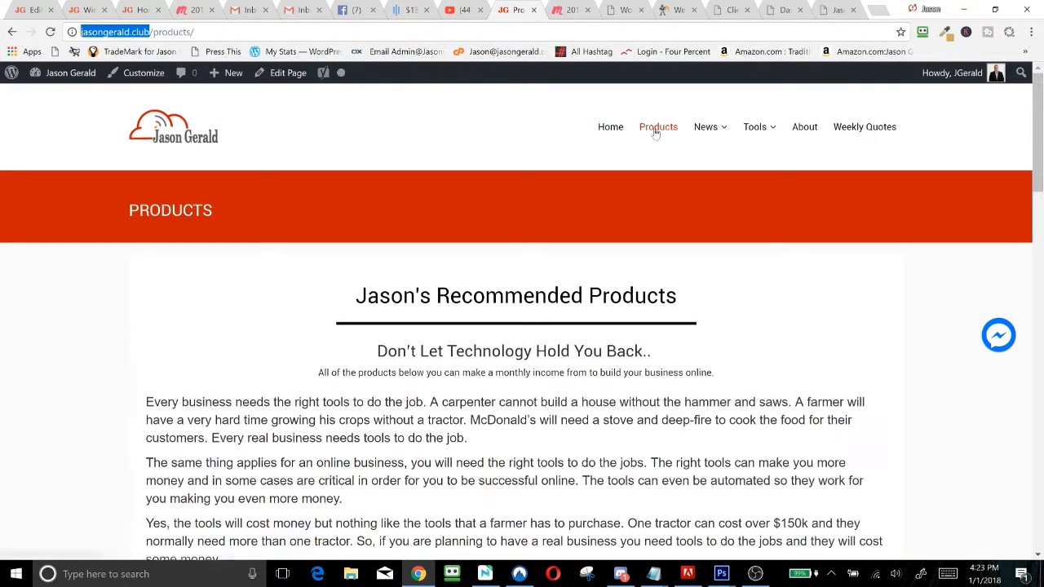
Show the entries under the site's News and Tools navigation items, and go back to the home page
{"action": "mouse_move", "coordinate": [711, 134]}
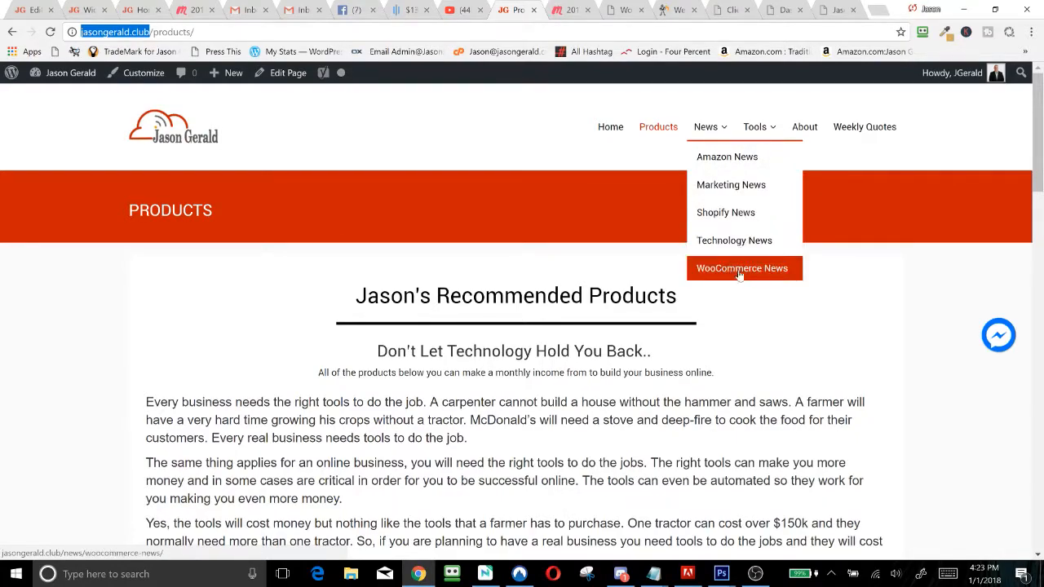
{"action": "mouse_move", "coordinate": [758, 131]}
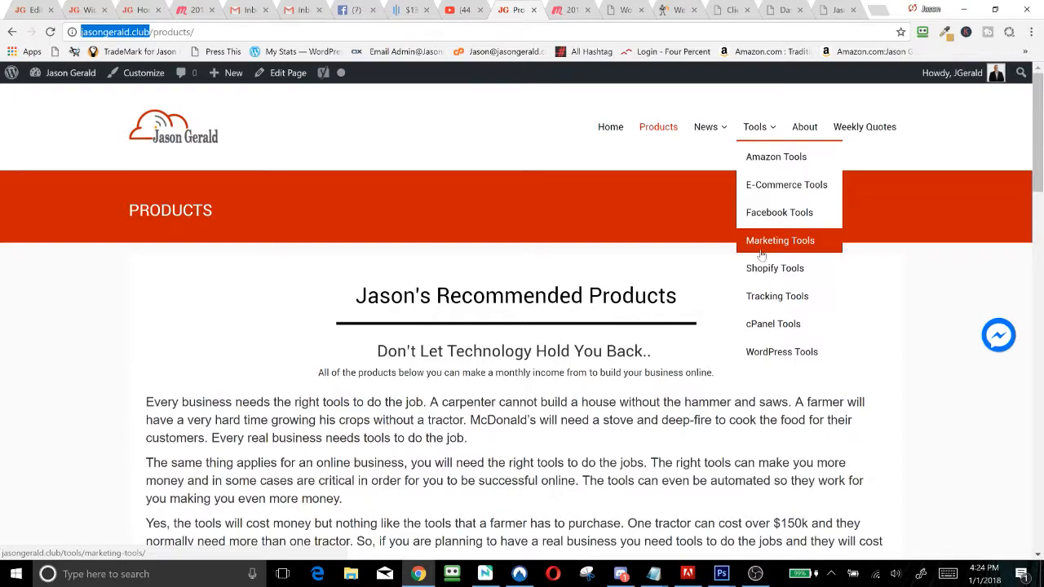
{"action": "left_click", "coordinate": [611, 128]}
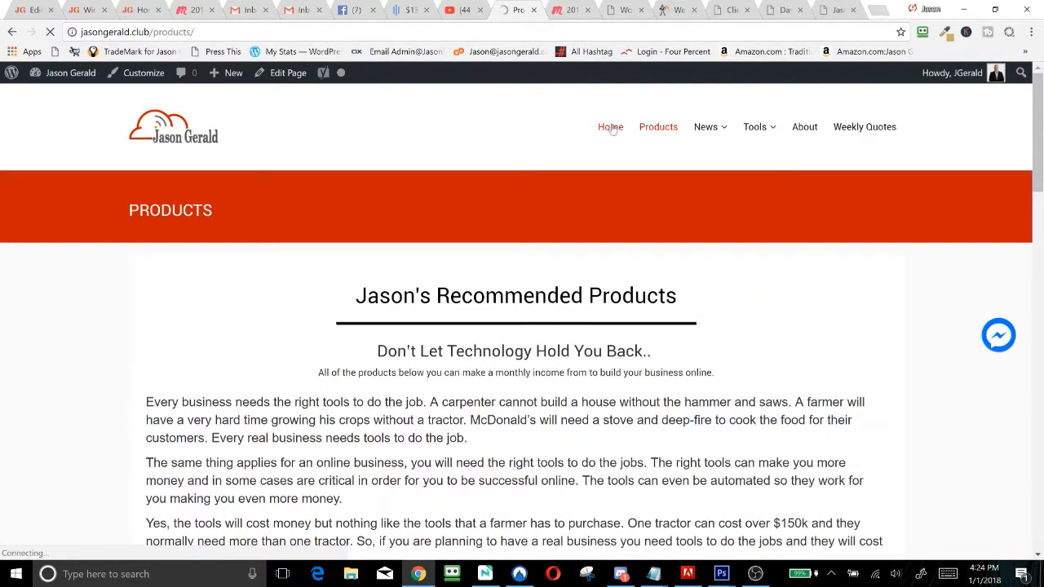
Switch to the YouTube live streaming dashboard and check the stream's status and live chat
{"action": "left_click", "coordinate": [453, 11]}
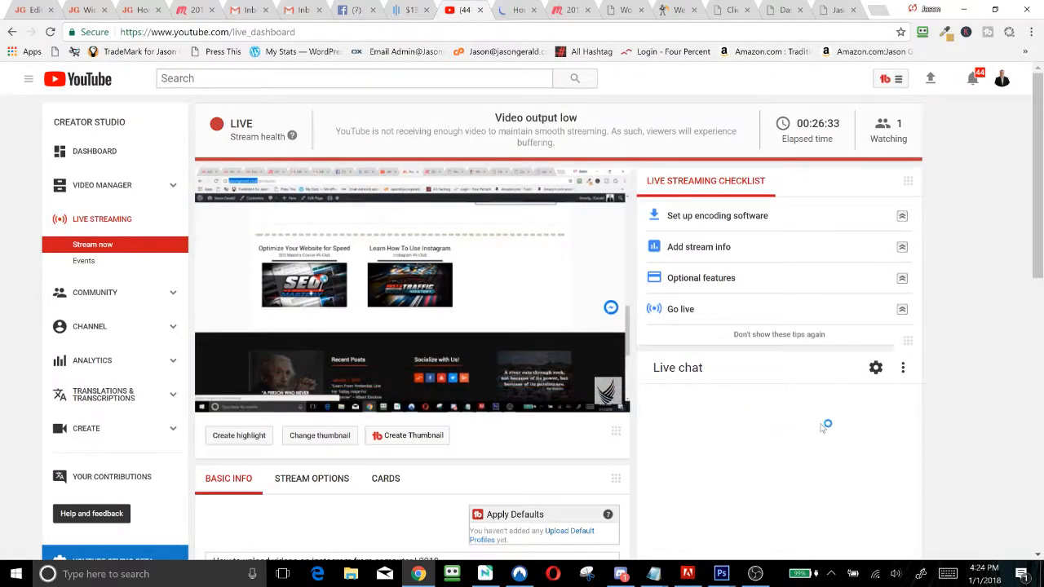
{"action": "scroll", "coordinate": [825, 422], "scroll_direction": "down", "scroll_amount": 2}
{"action": "scroll", "coordinate": [538, 326], "scroll_direction": "down", "scroll_amount": 1}
{"action": "scroll", "coordinate": [820, 426], "scroll_direction": "up", "scroll_amount": 3}
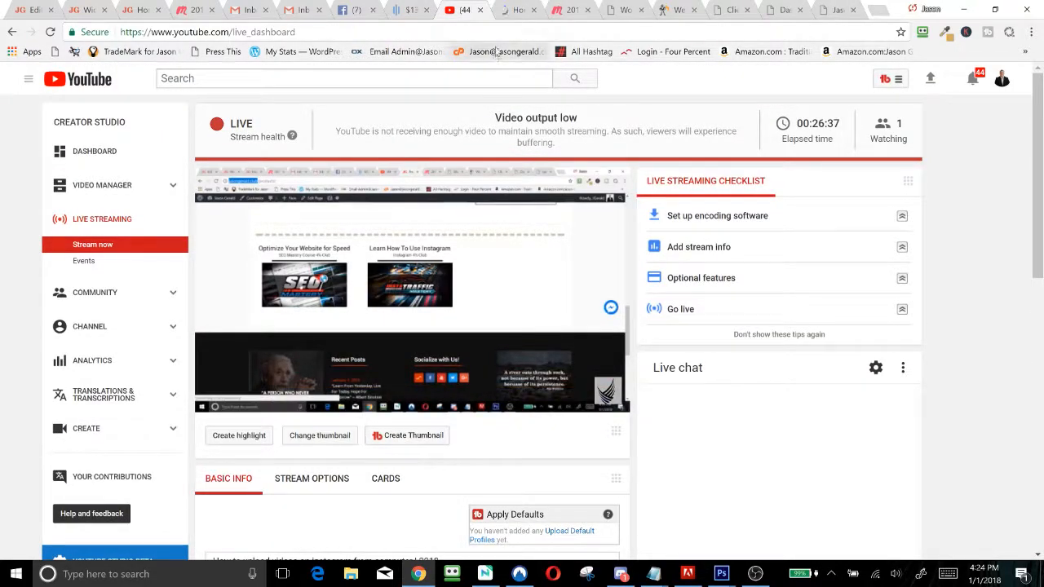